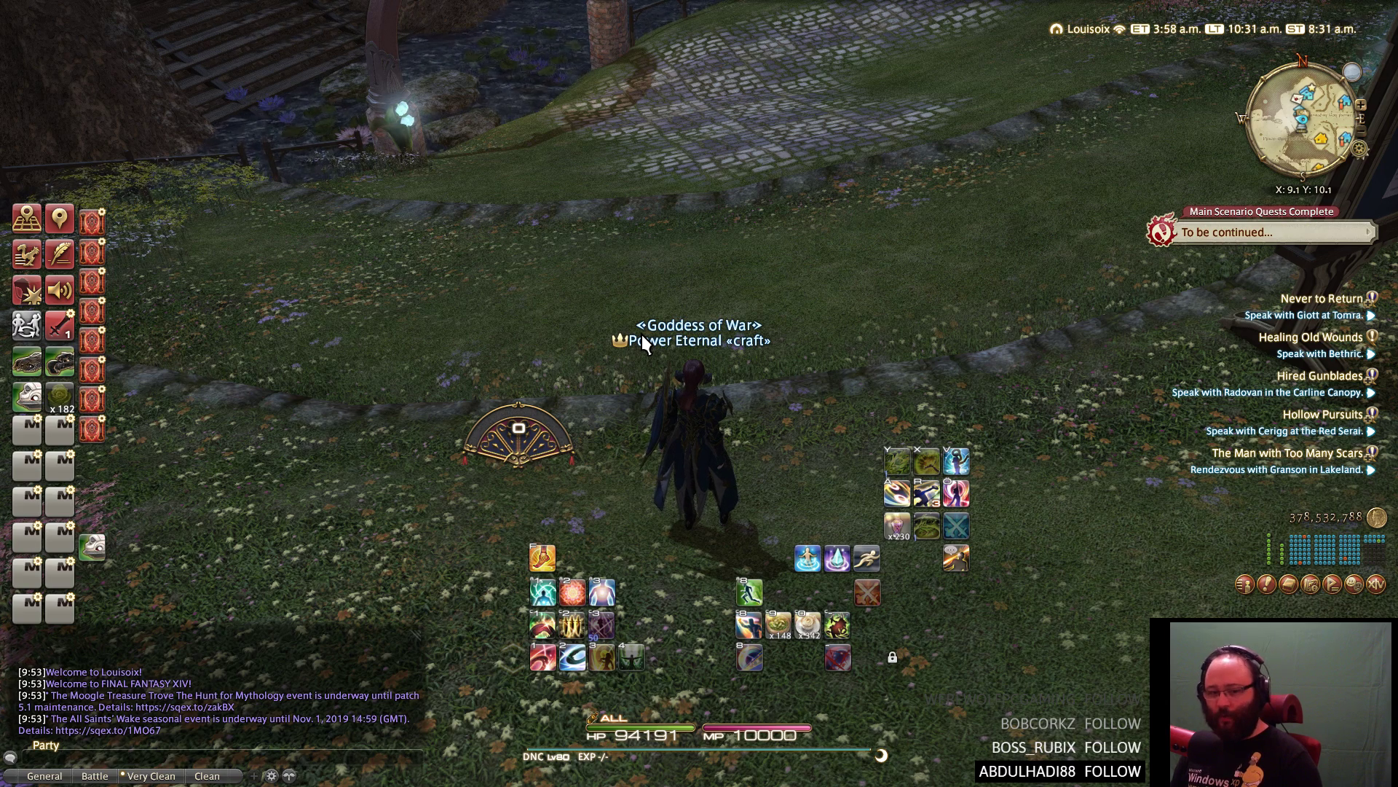
key("super")
left_click(107, 779)
left_click(1260, 15)
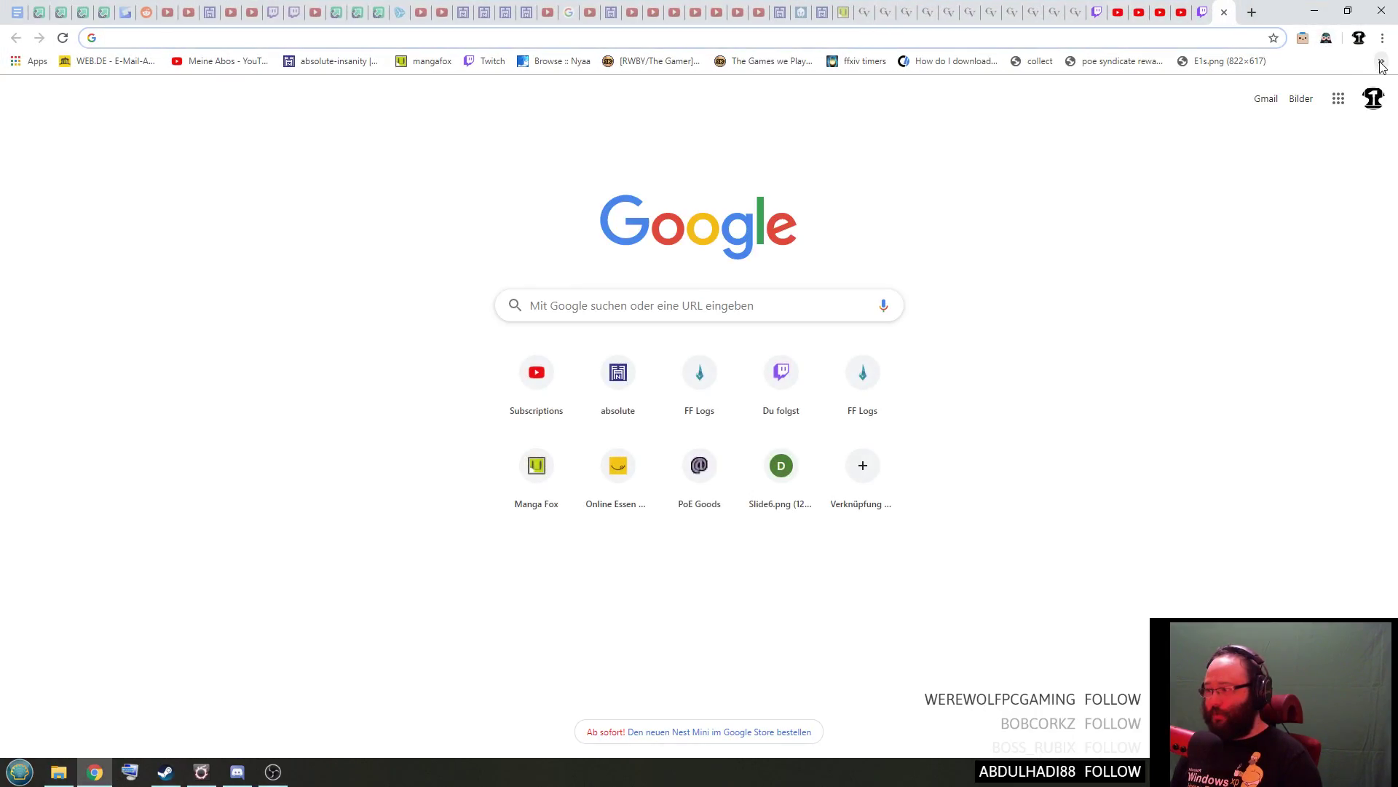
left_click(1314, 10)
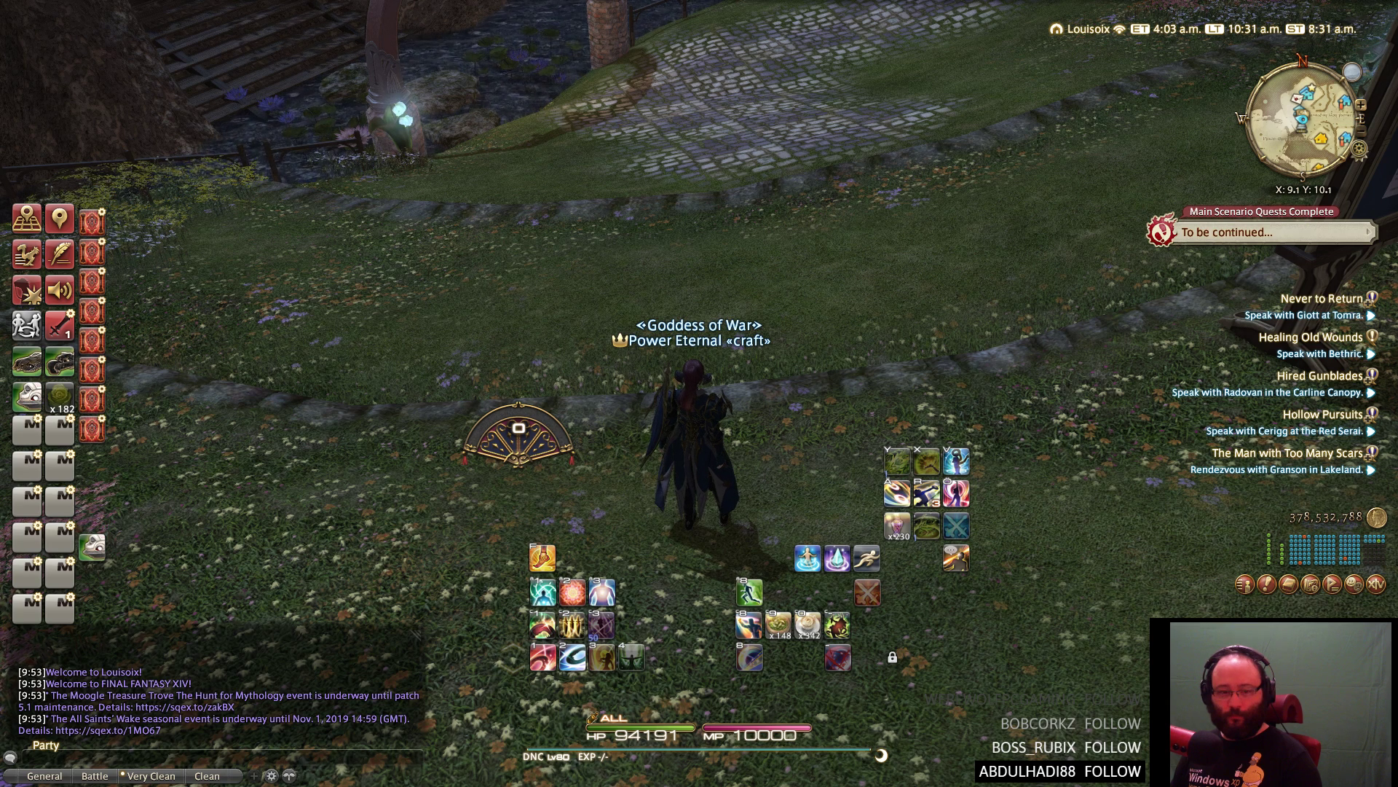
- Switch to Chrome and read through the ACT-Discord-Triggers First Time Setup Guide, including the Step 3 plugin setup section
key("alt+Tab")
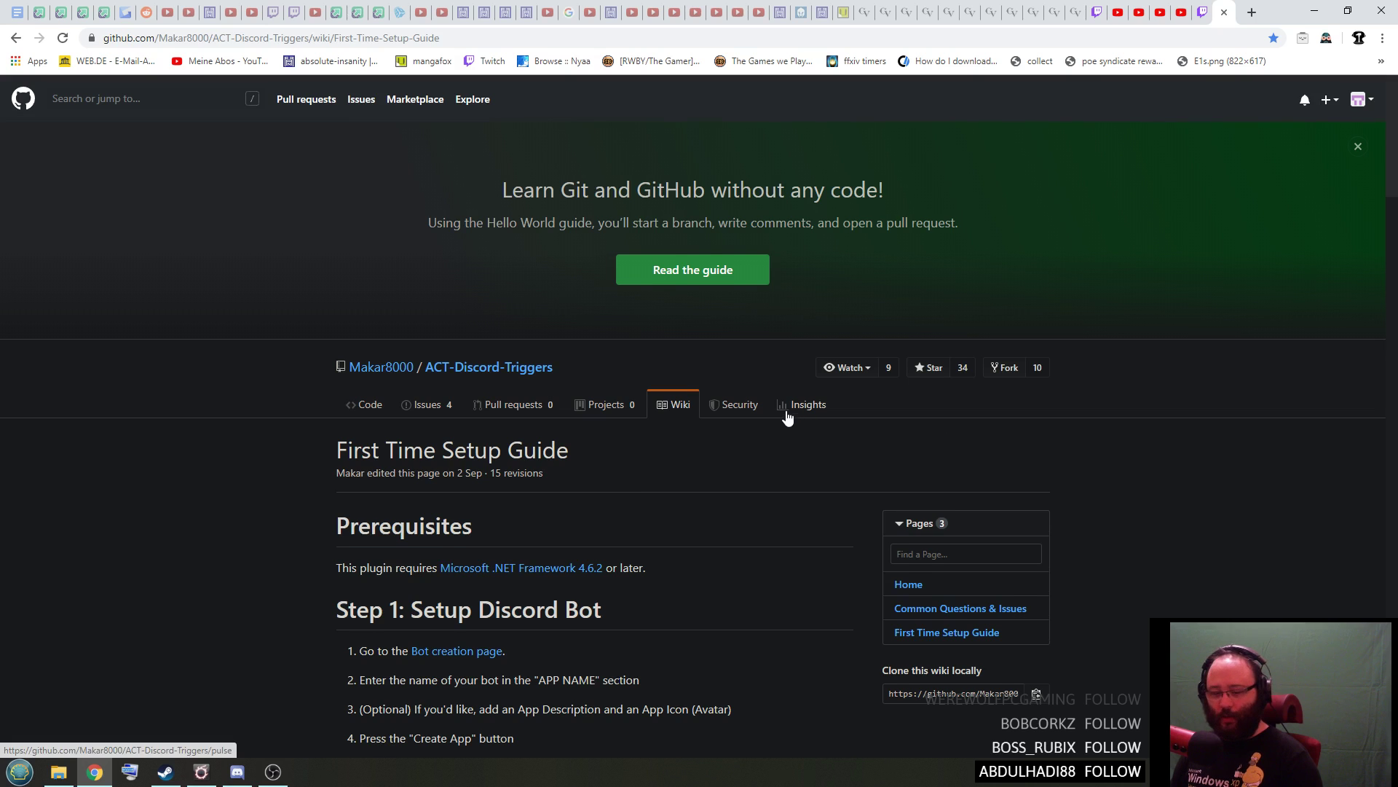
scroll(804, 421, "down", 6)
scroll(823, 380, "down", 7)
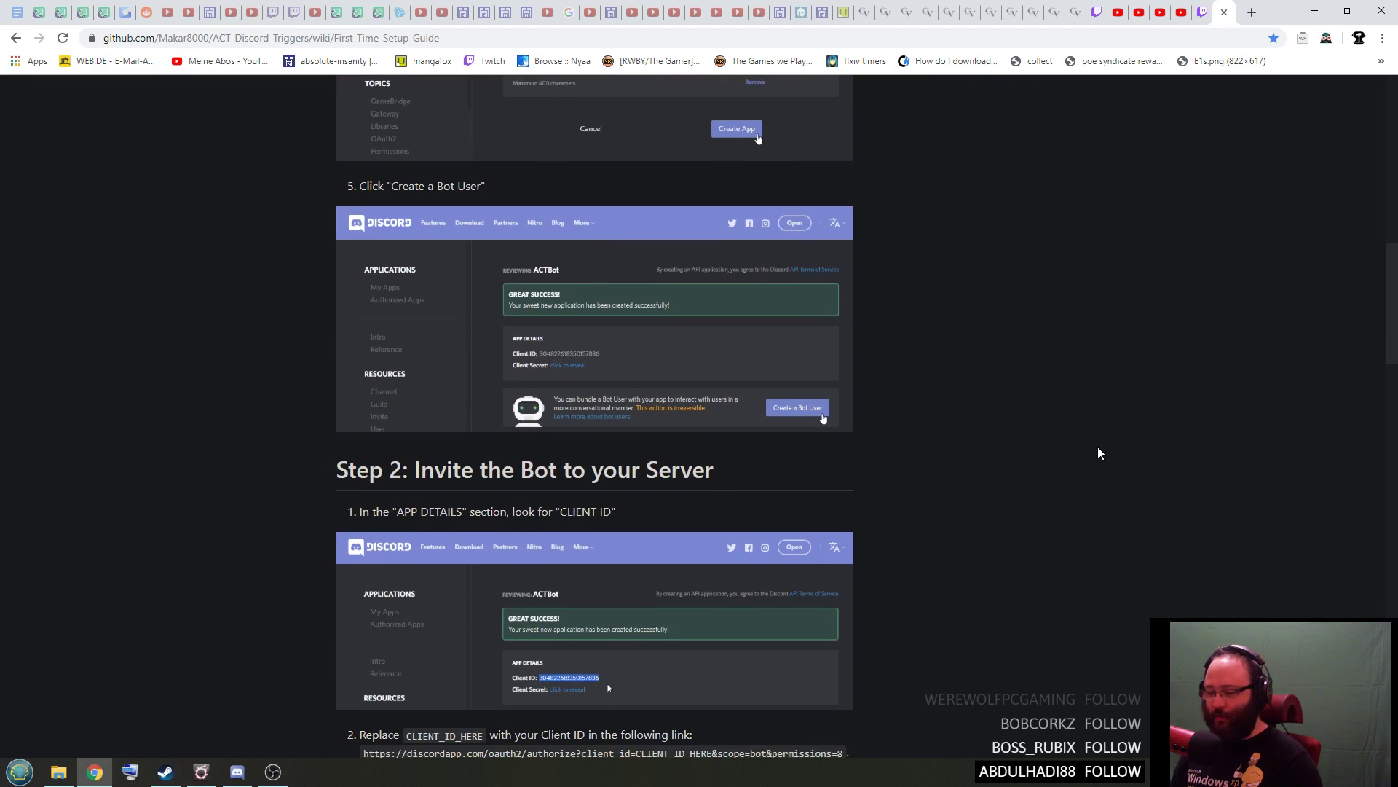
scroll(1098, 449, "down", 8)
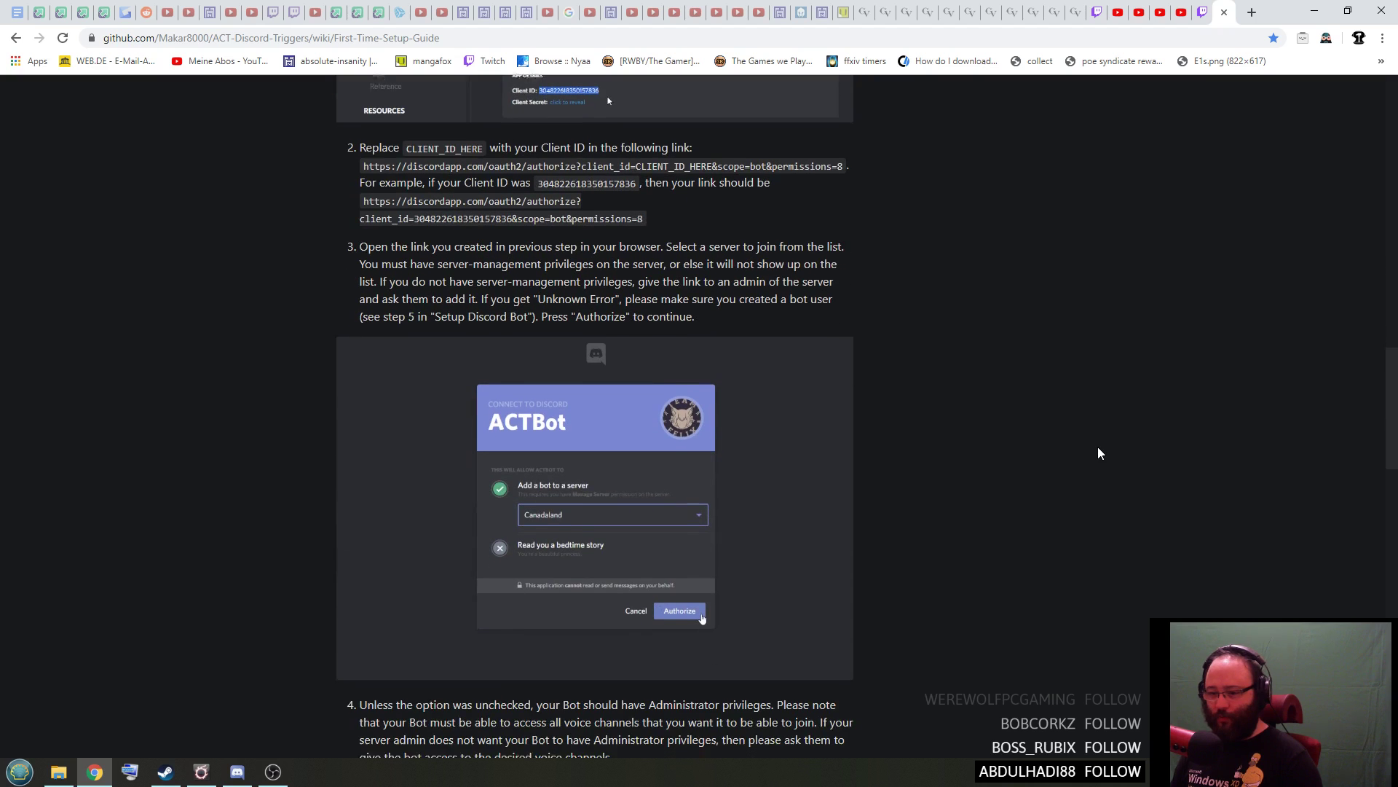
scroll(1099, 448, "down", 6)
scroll(1098, 453, "down", 13)
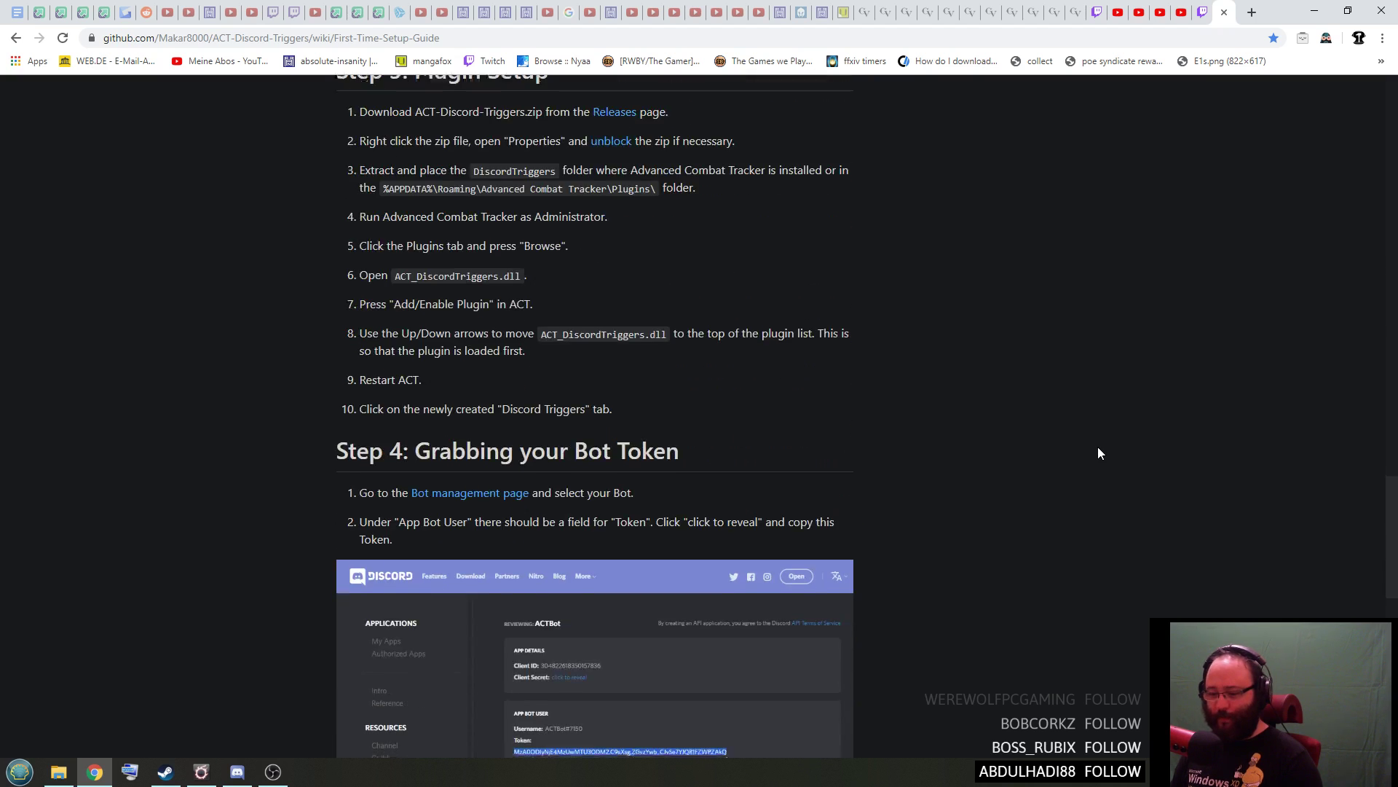
scroll(1098, 450, "up", 5)
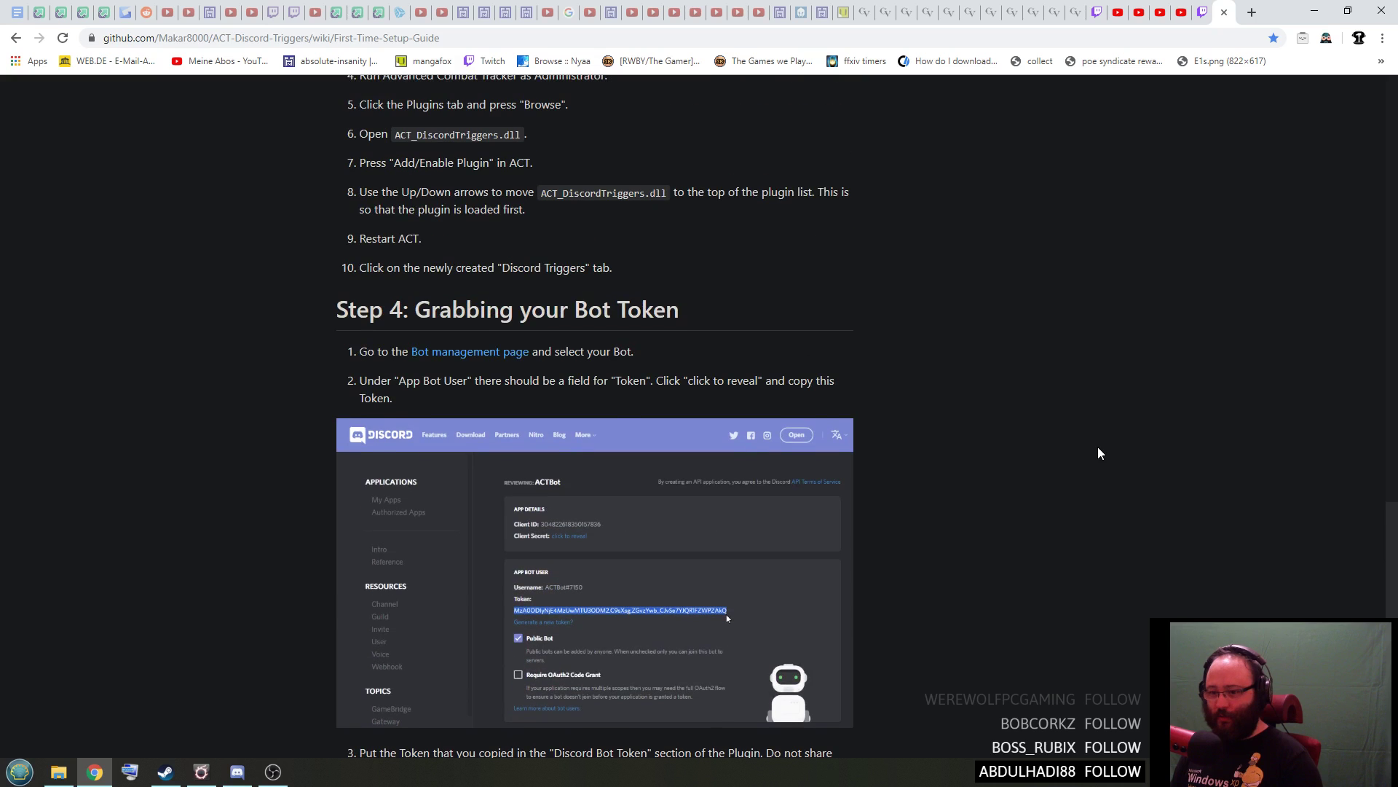
scroll(1098, 447, "down", 10)
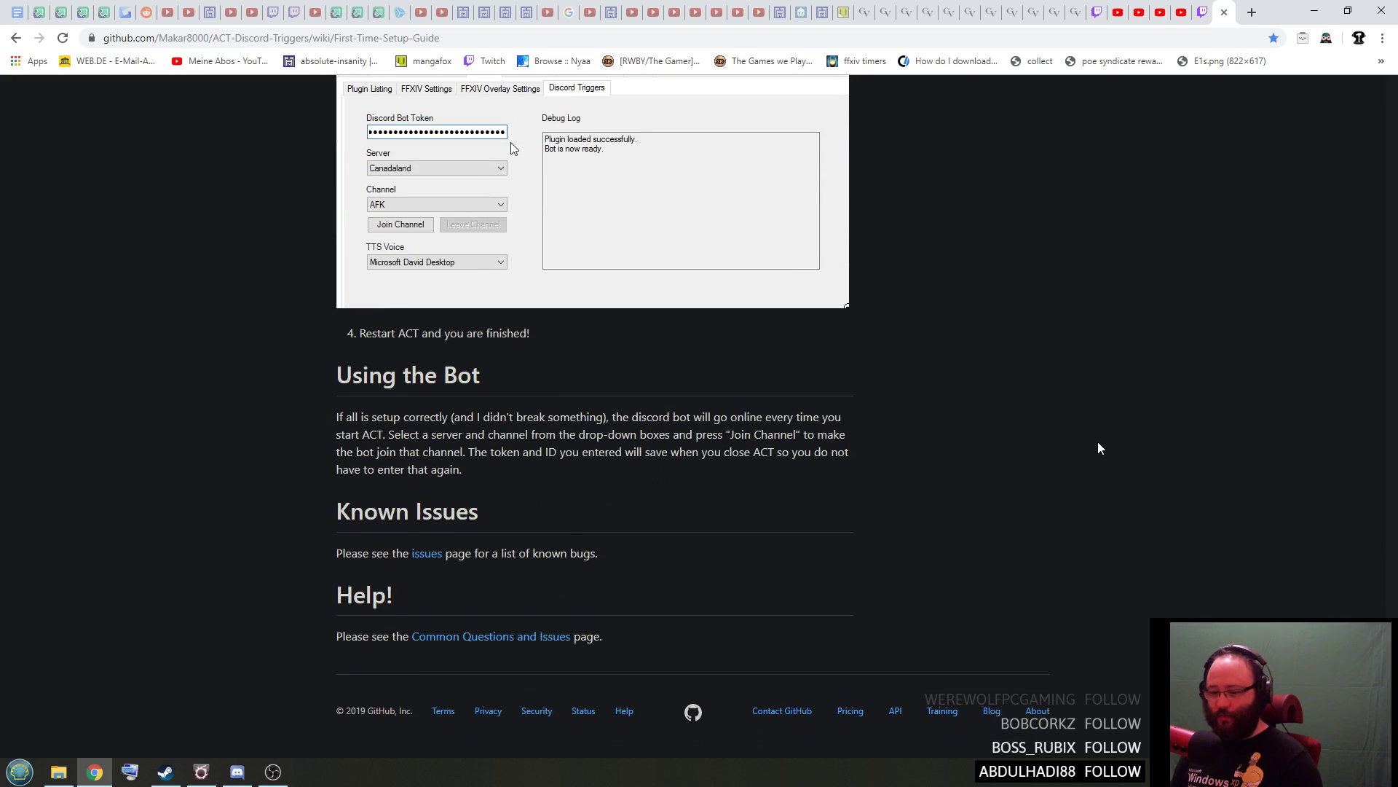
scroll(1098, 442, "up", 3)
scroll(1099, 444, "up", 12)
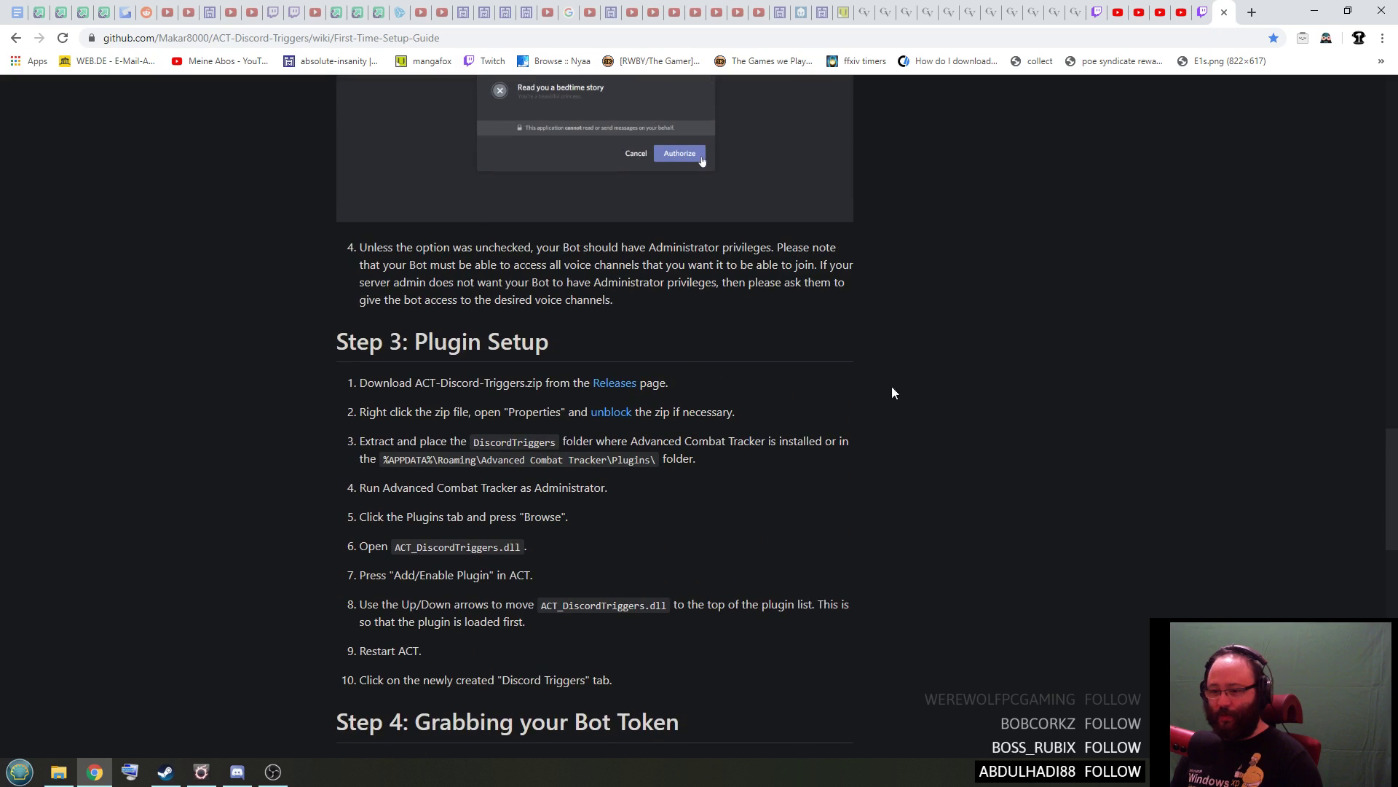
triple_click(571, 351)
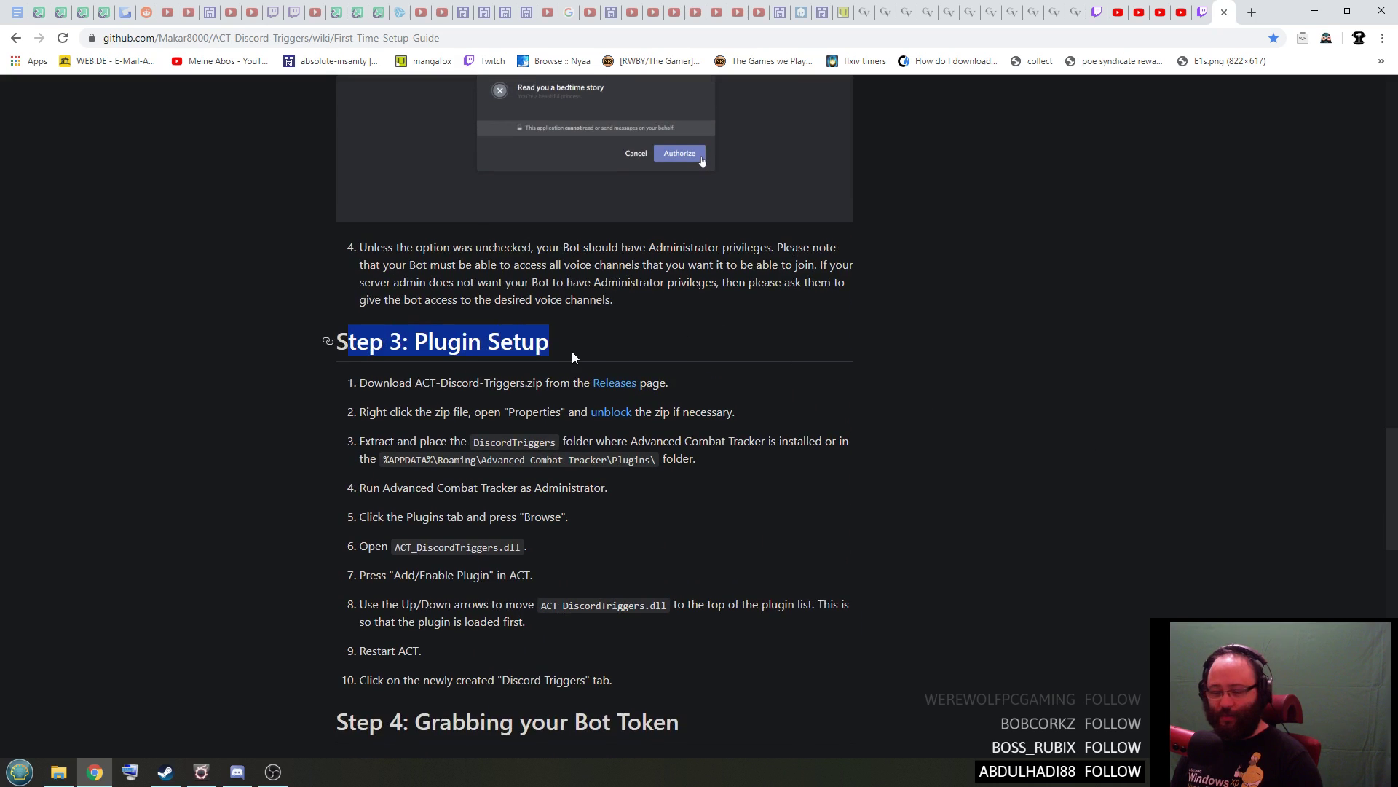
left_click(579, 344)
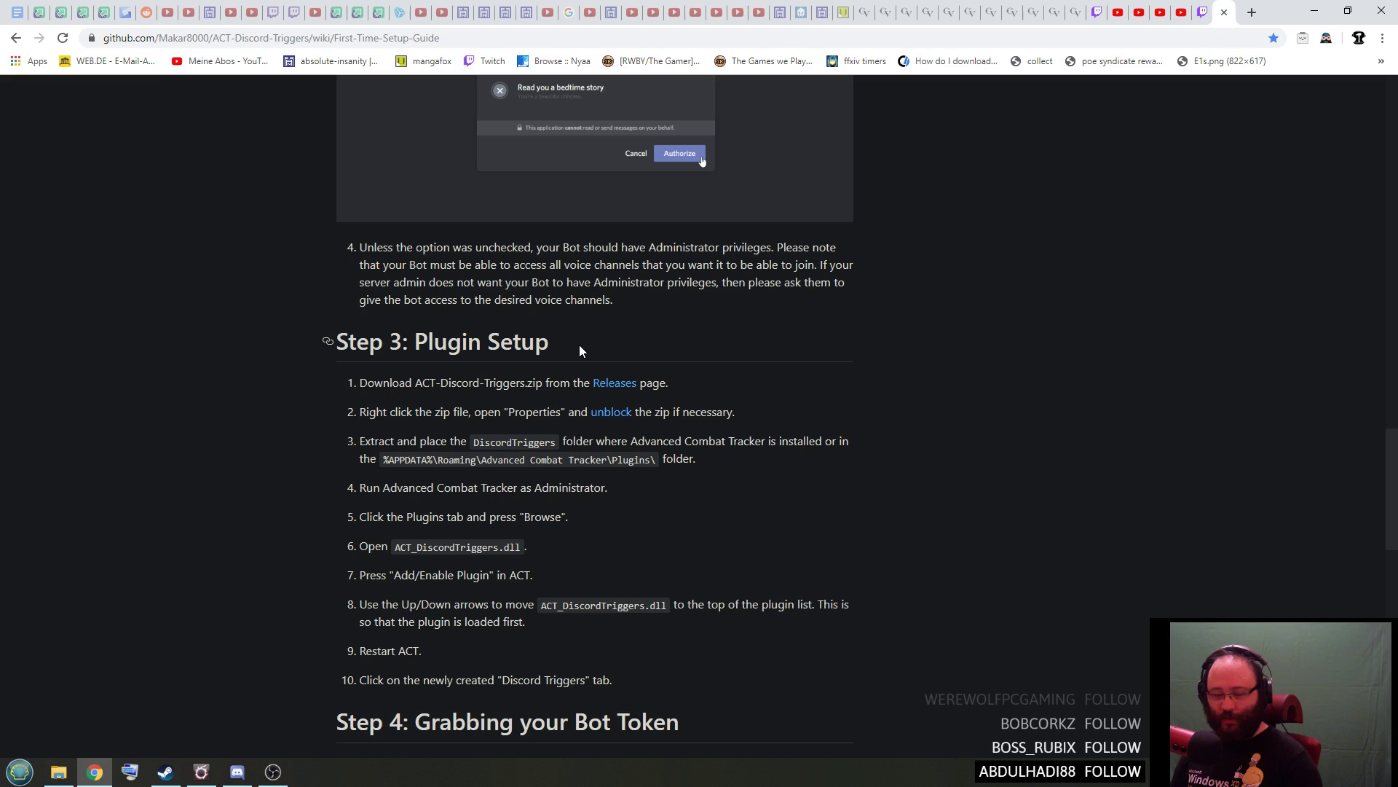
- Download ACT_DiscordTriggers.zip for release v1.0.1.2 from the plugin's Releases page
left_click(604, 386)
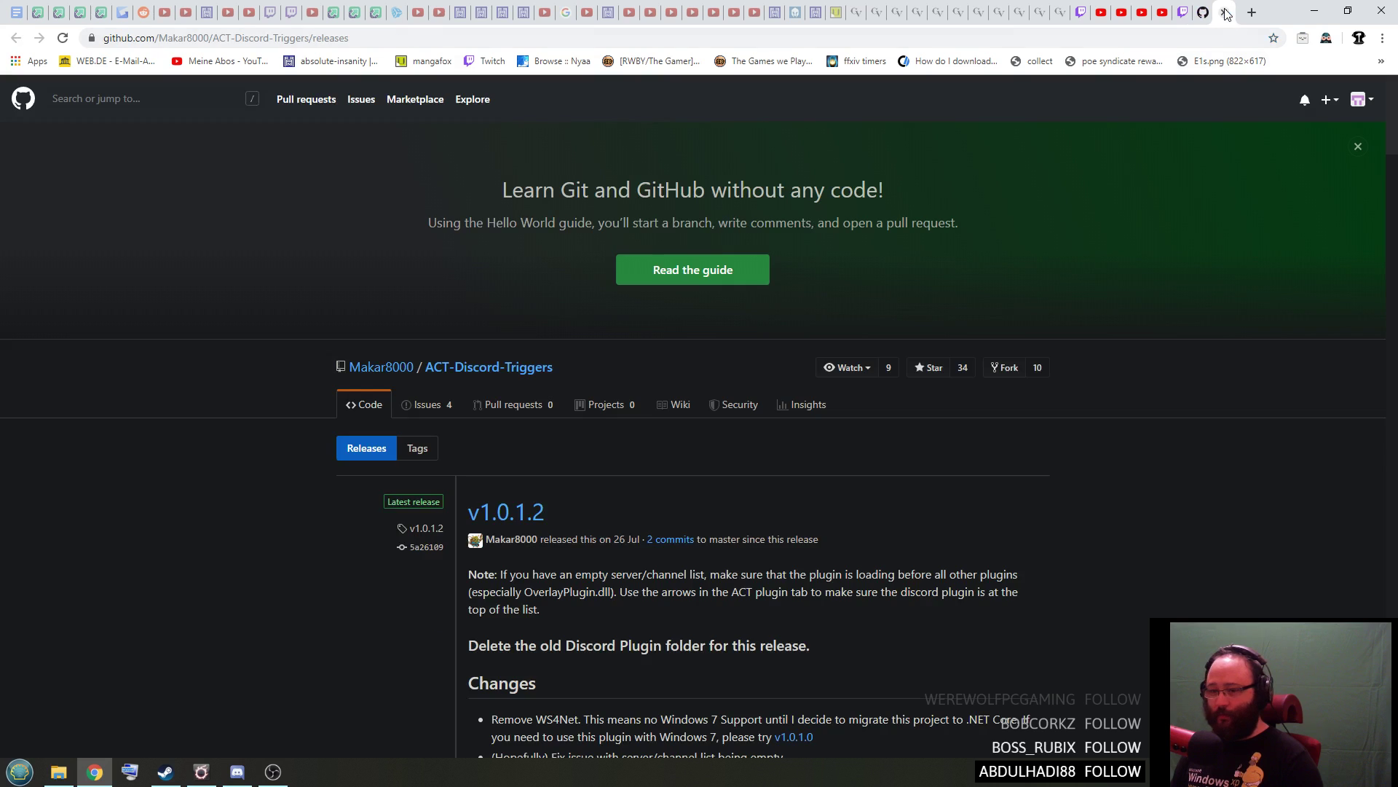
scroll(929, 462, "down", 3)
scroll(552, 287, "down", 3)
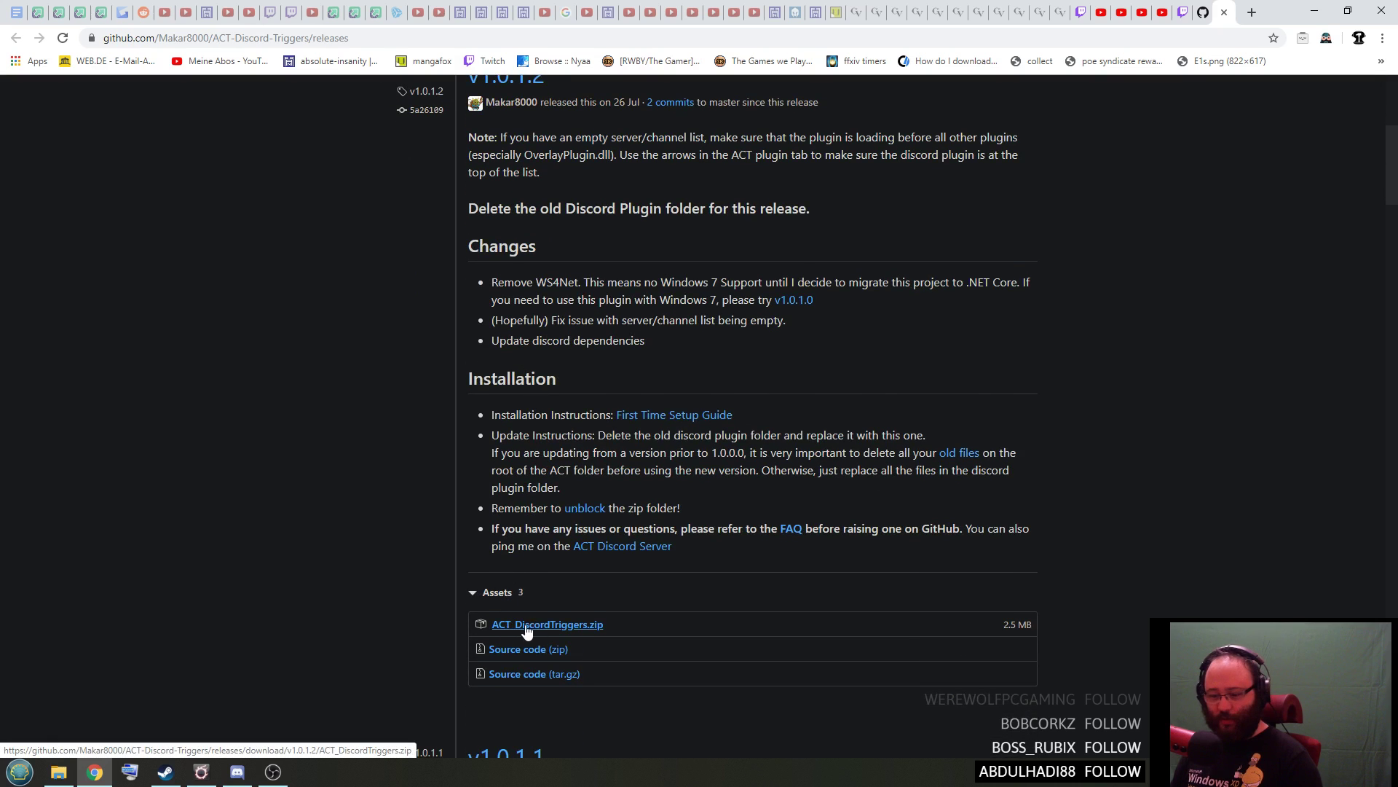
left_click(588, 631)
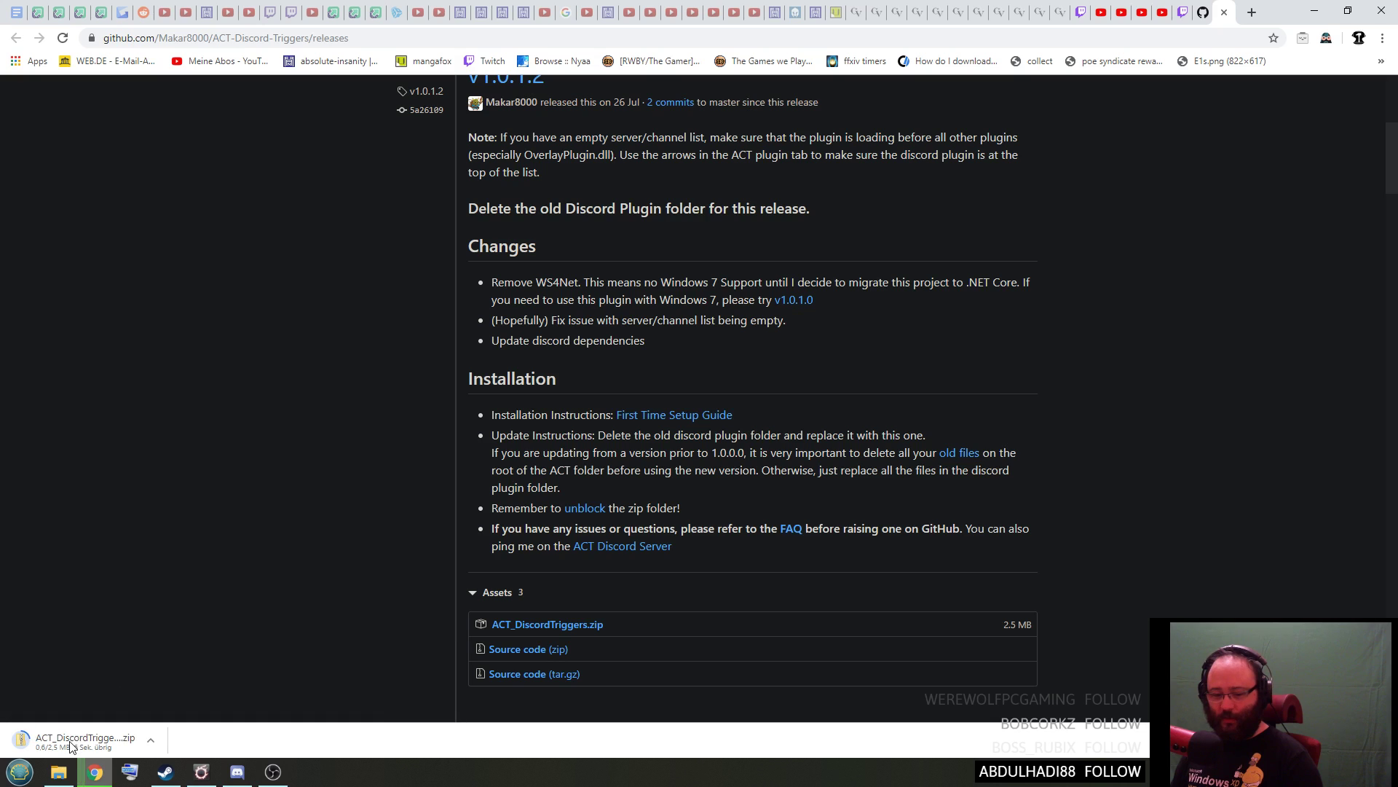
- Recheck the guide's Step 1 on setting up the Discord bot, and open the developer portal from discordapp.com in a new tab
left_click(1201, 17)
scroll(980, 334, "up", 15)
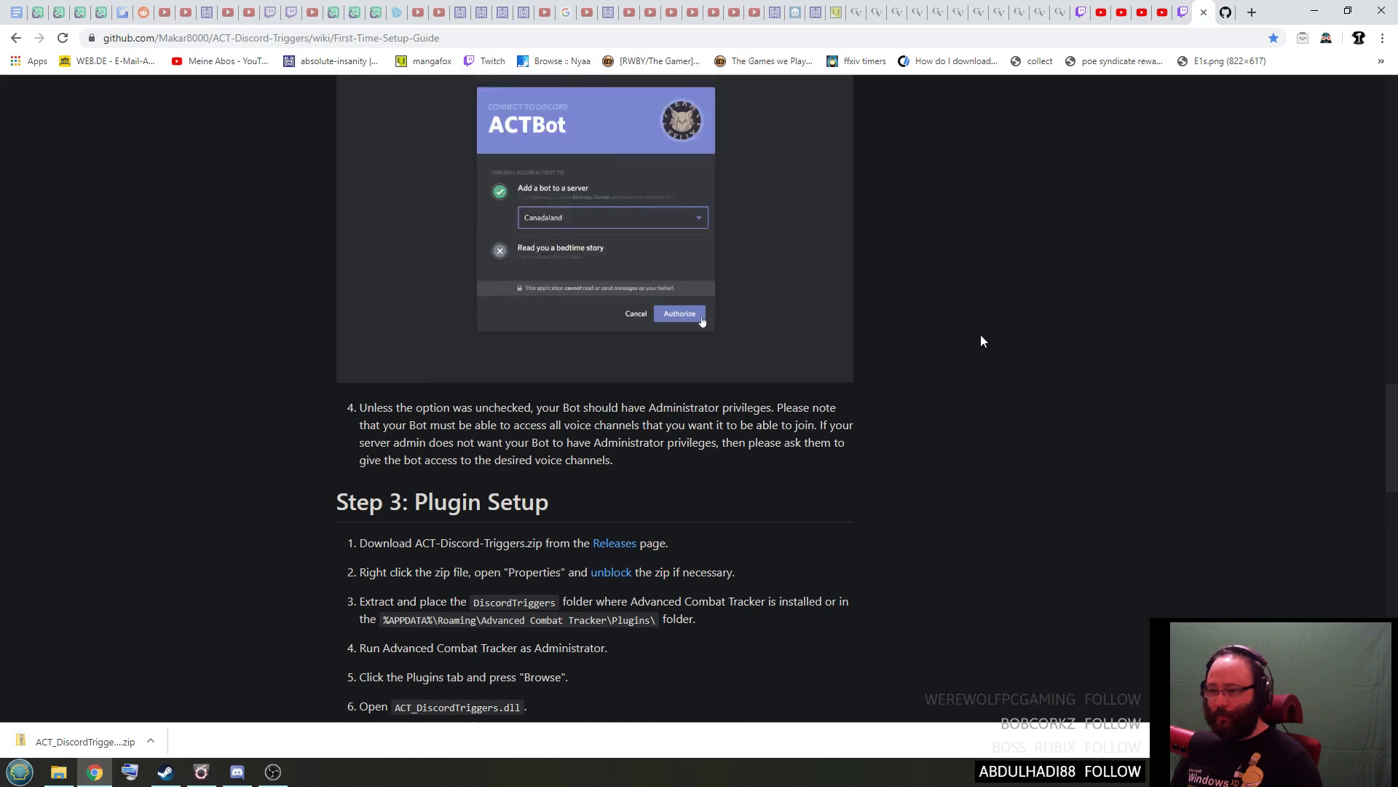
scroll(328, 495, "down", 1)
scroll(383, 552, "down", 2)
scroll(615, 386, "down", 1)
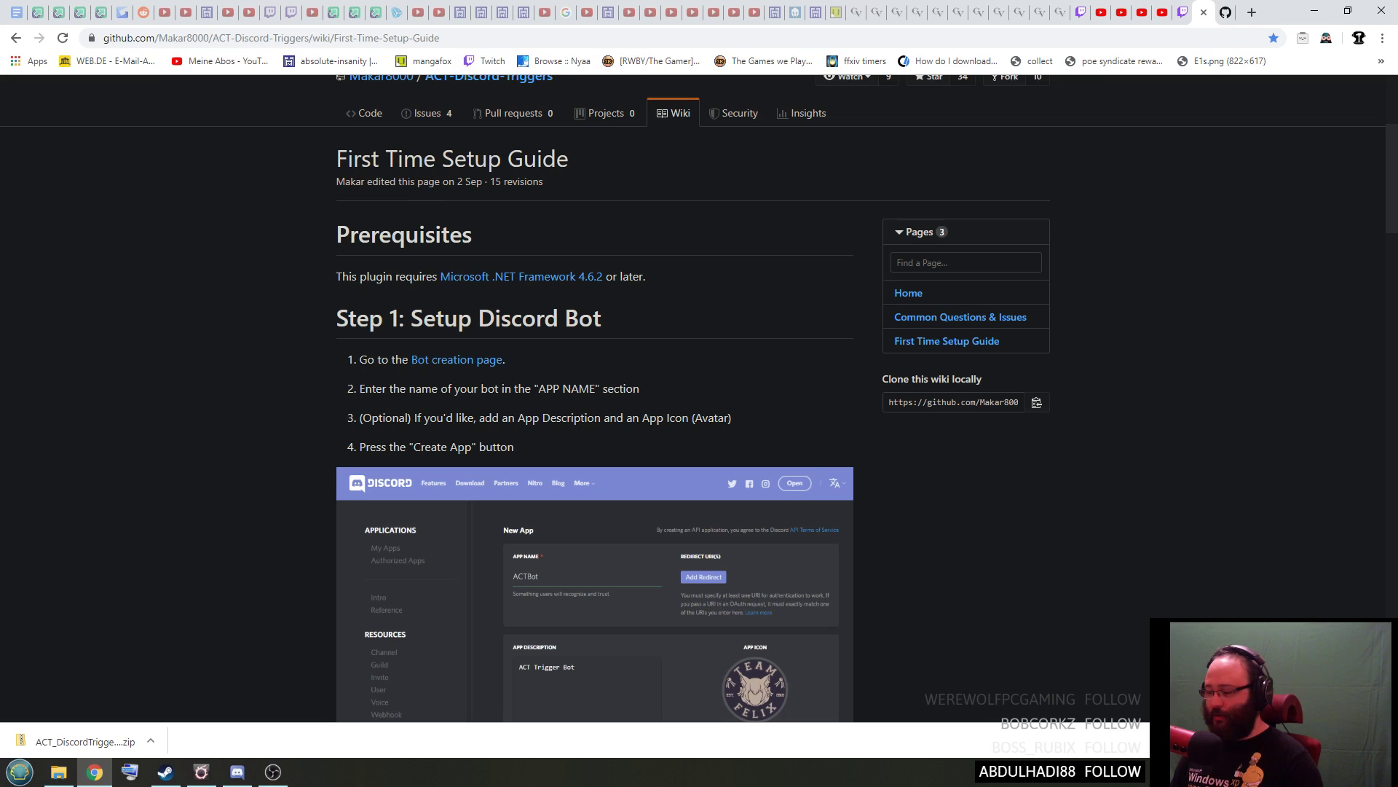
left_click(1252, 12)
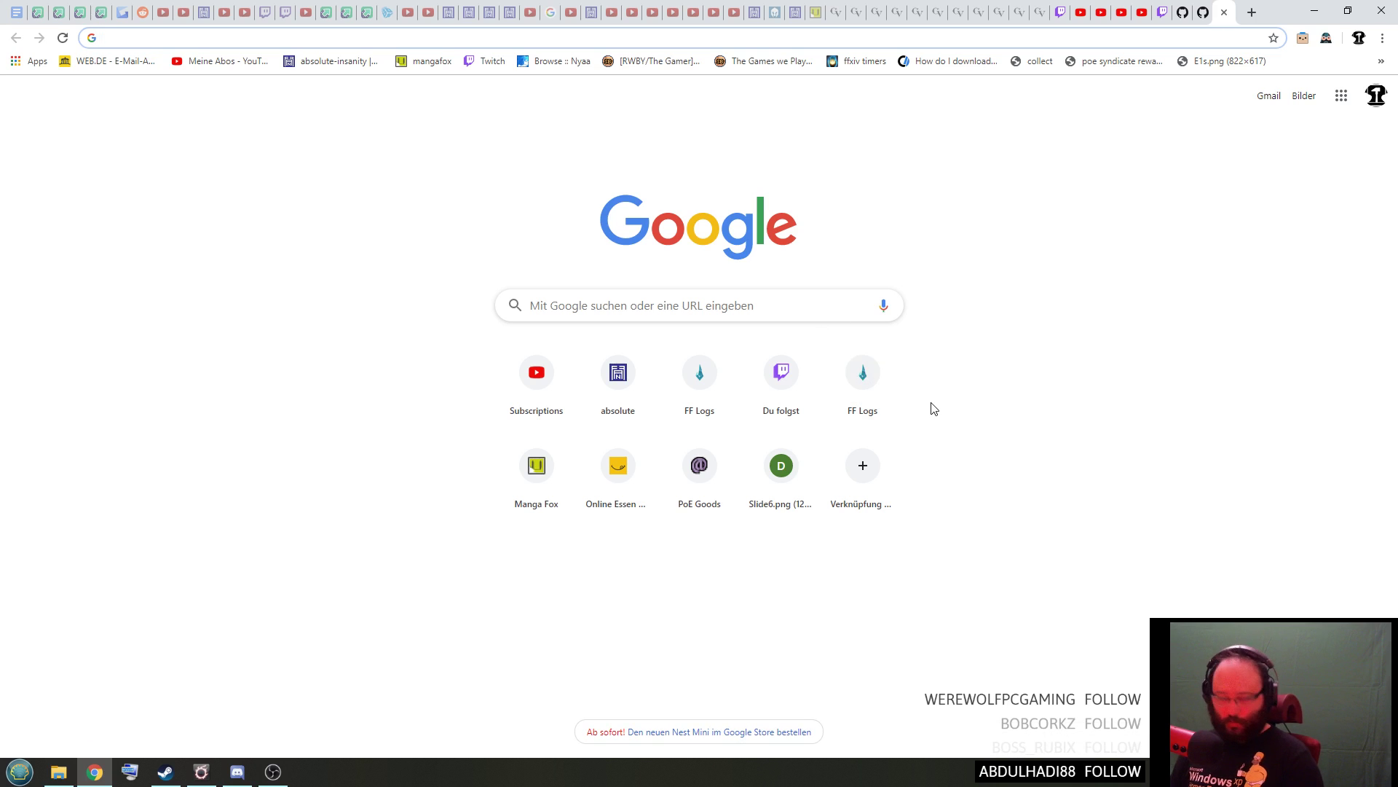
type("discordapp.com")
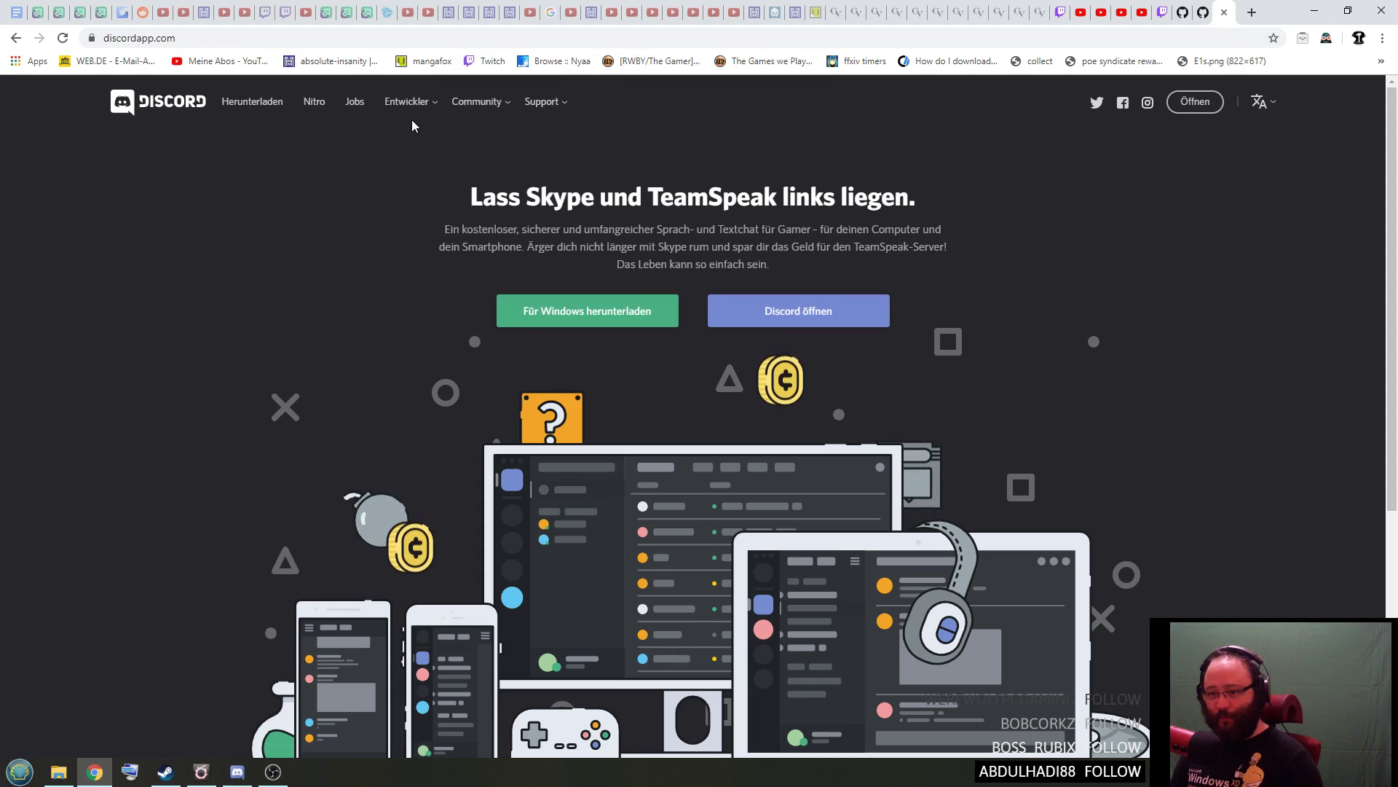
mouse_move(430, 105)
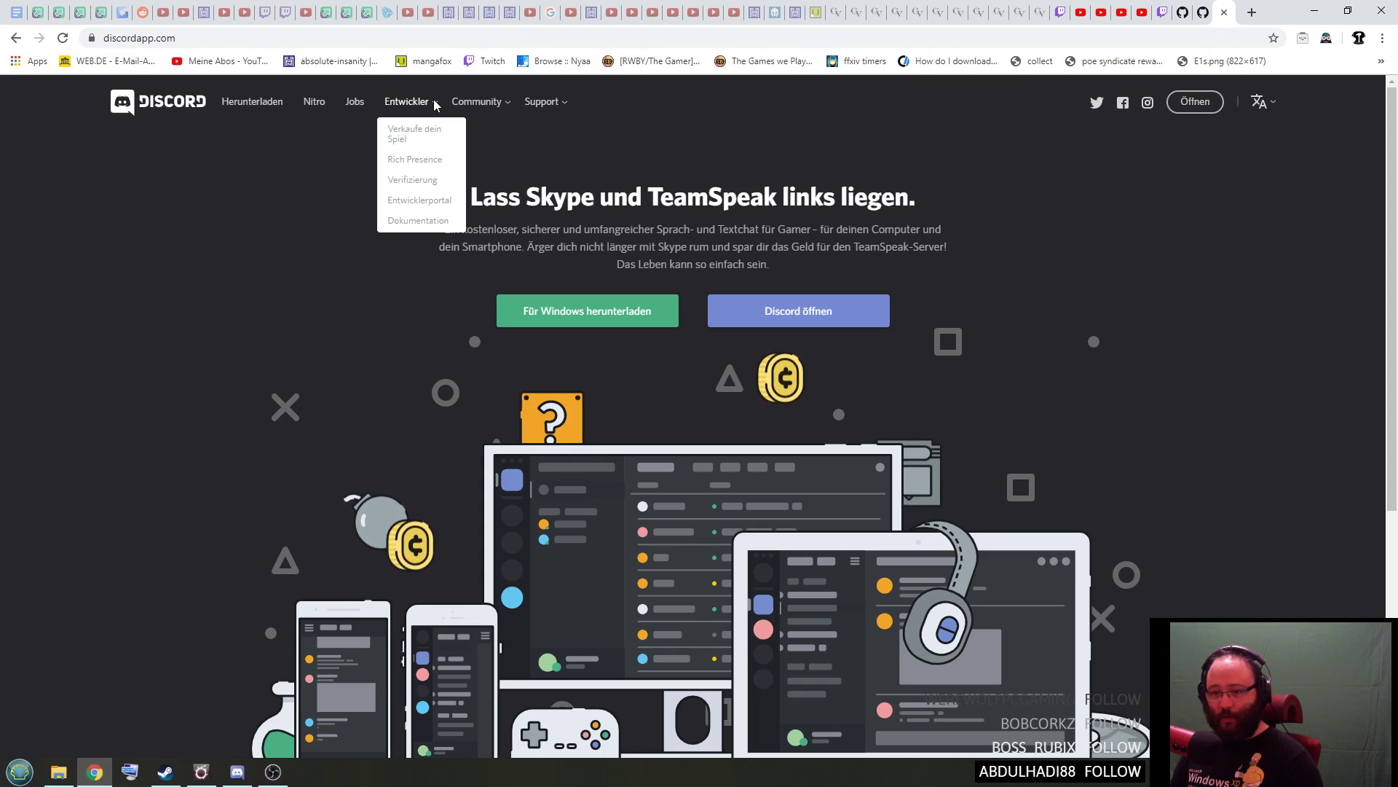
left_click(427, 208)
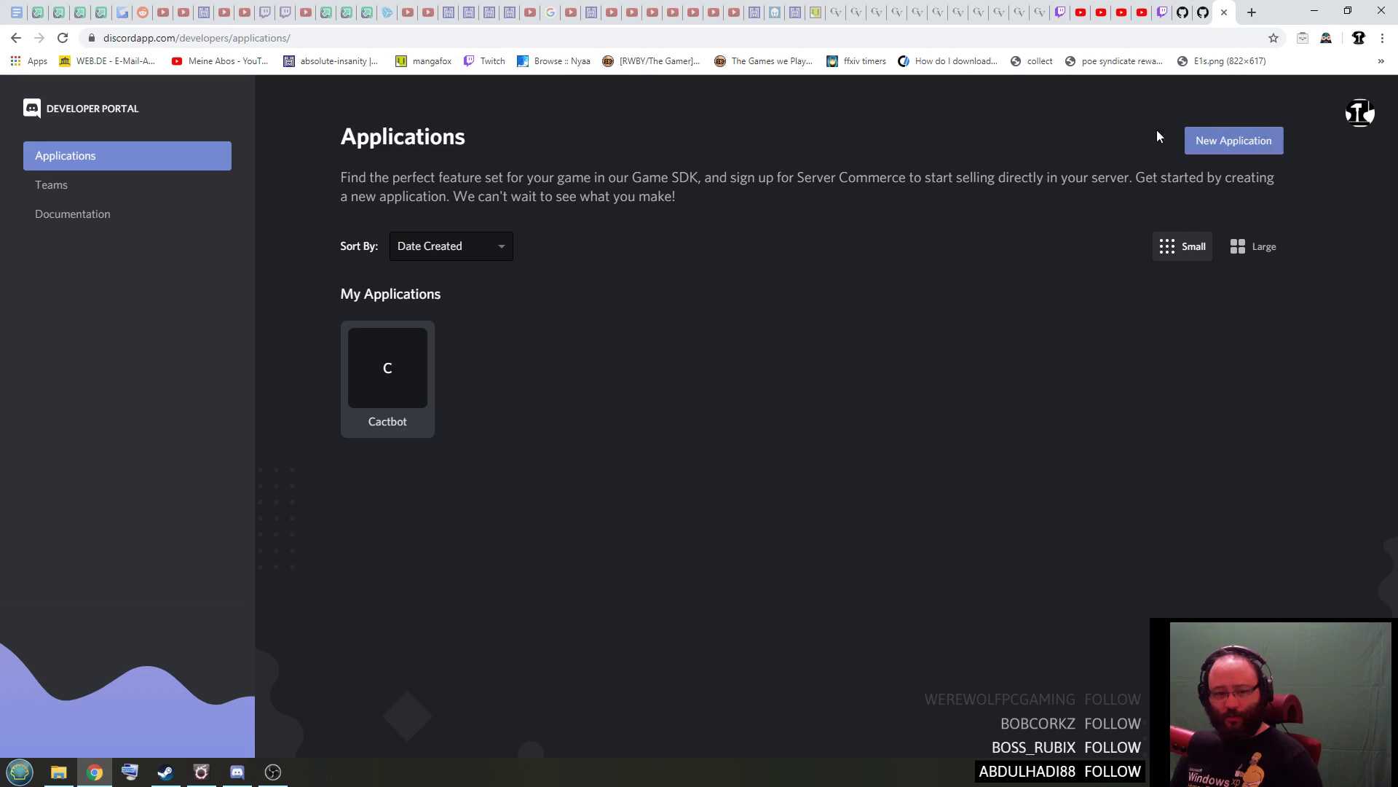
- Create a new application named cactbot in the developer portal
left_click(1236, 140)
left_click(714, 431)
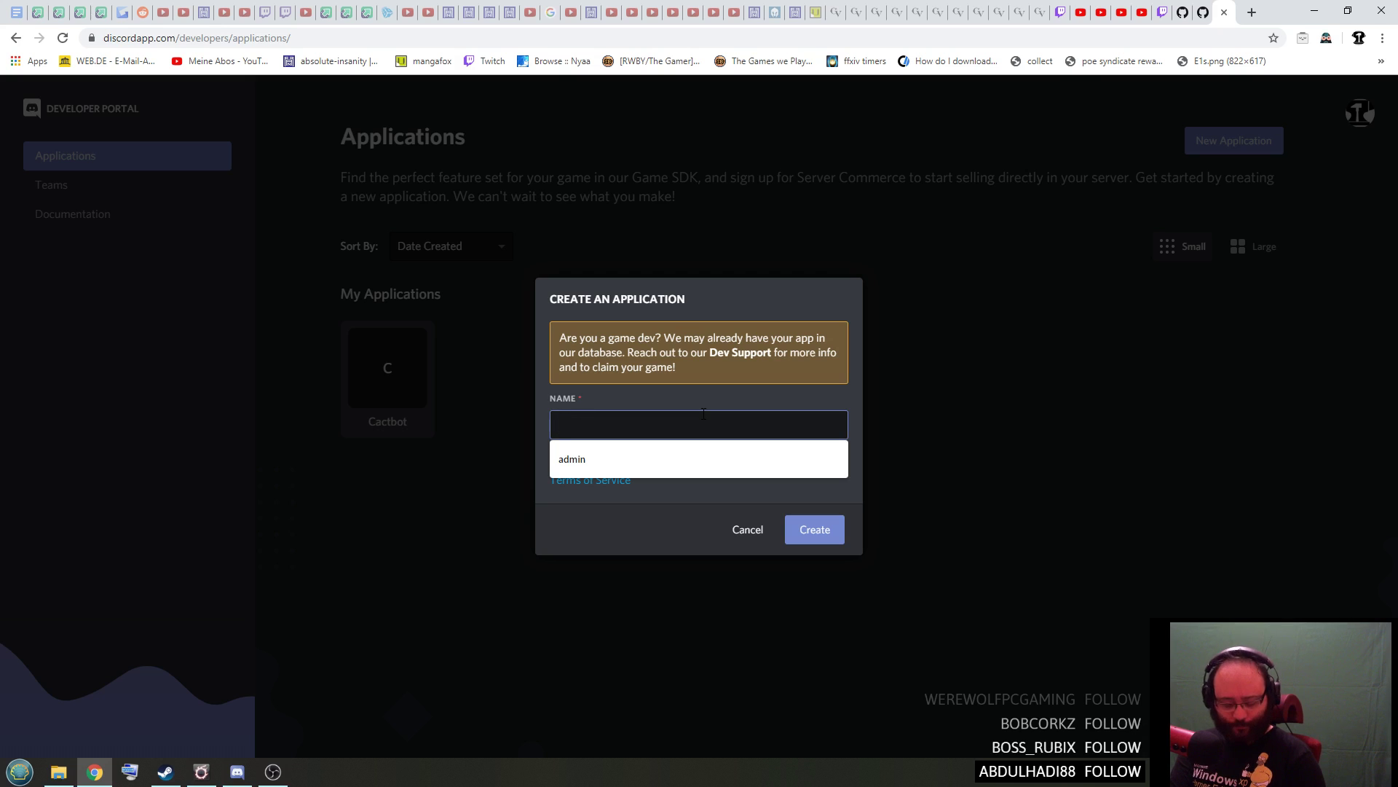
type("cactbot")
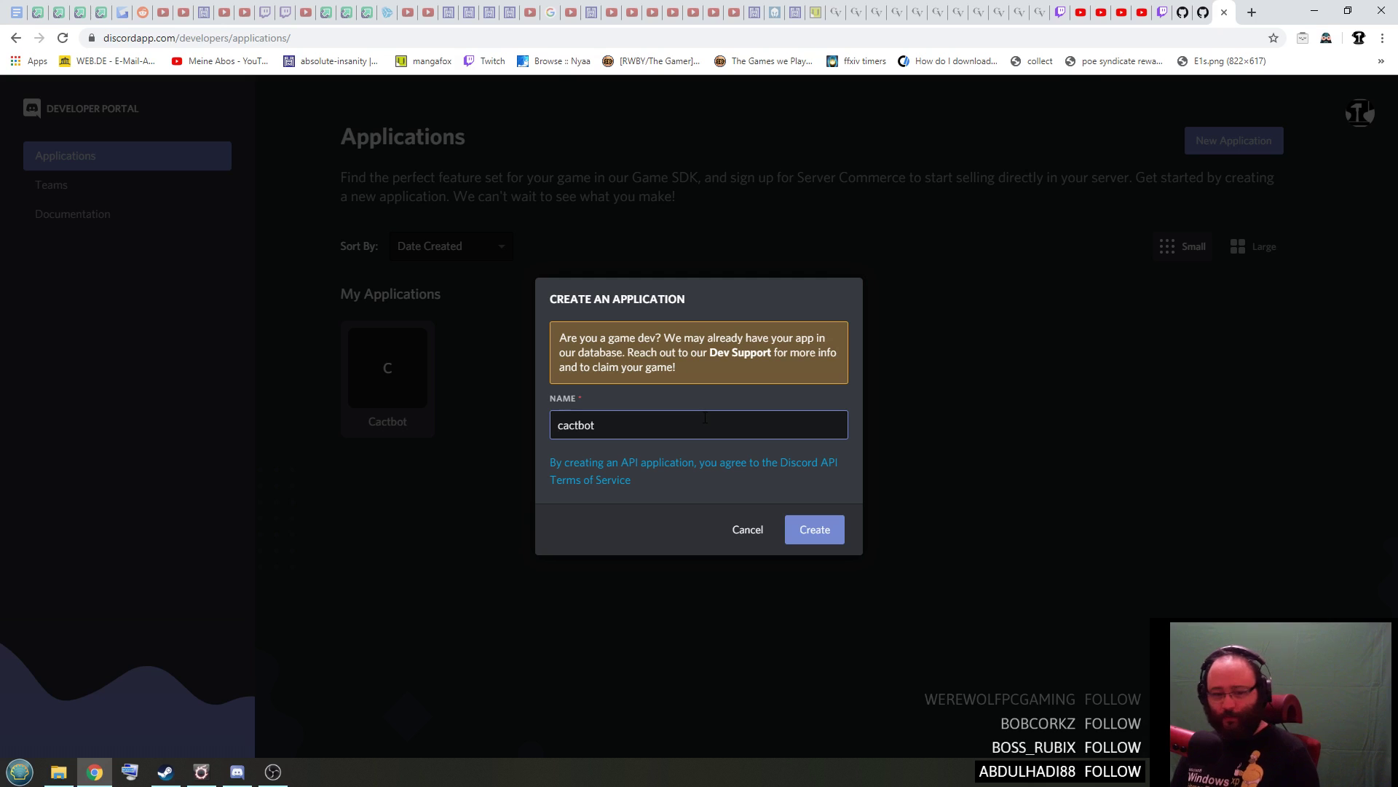
left_click(819, 527)
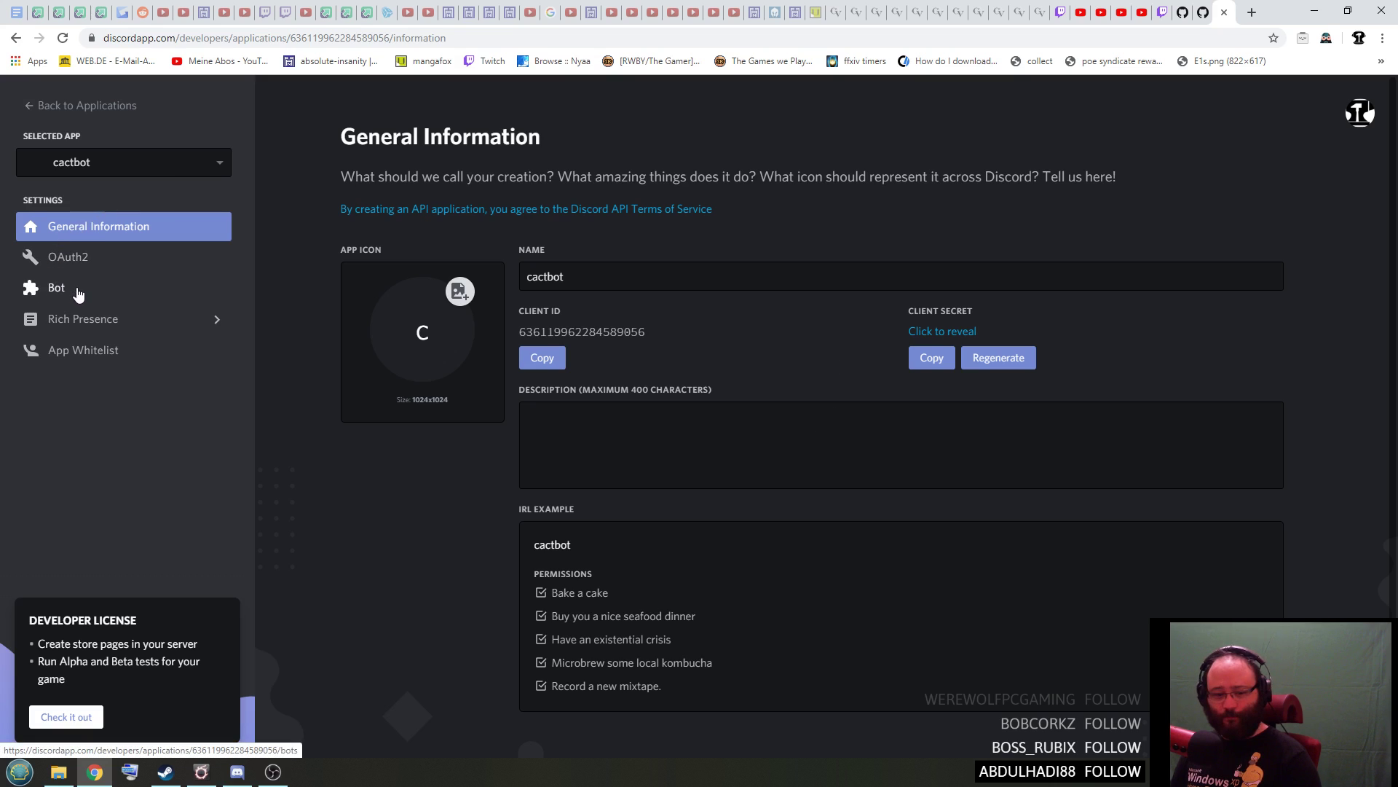
- Add a bot user to the cactbot application and confirm its creation
left_click(78, 295)
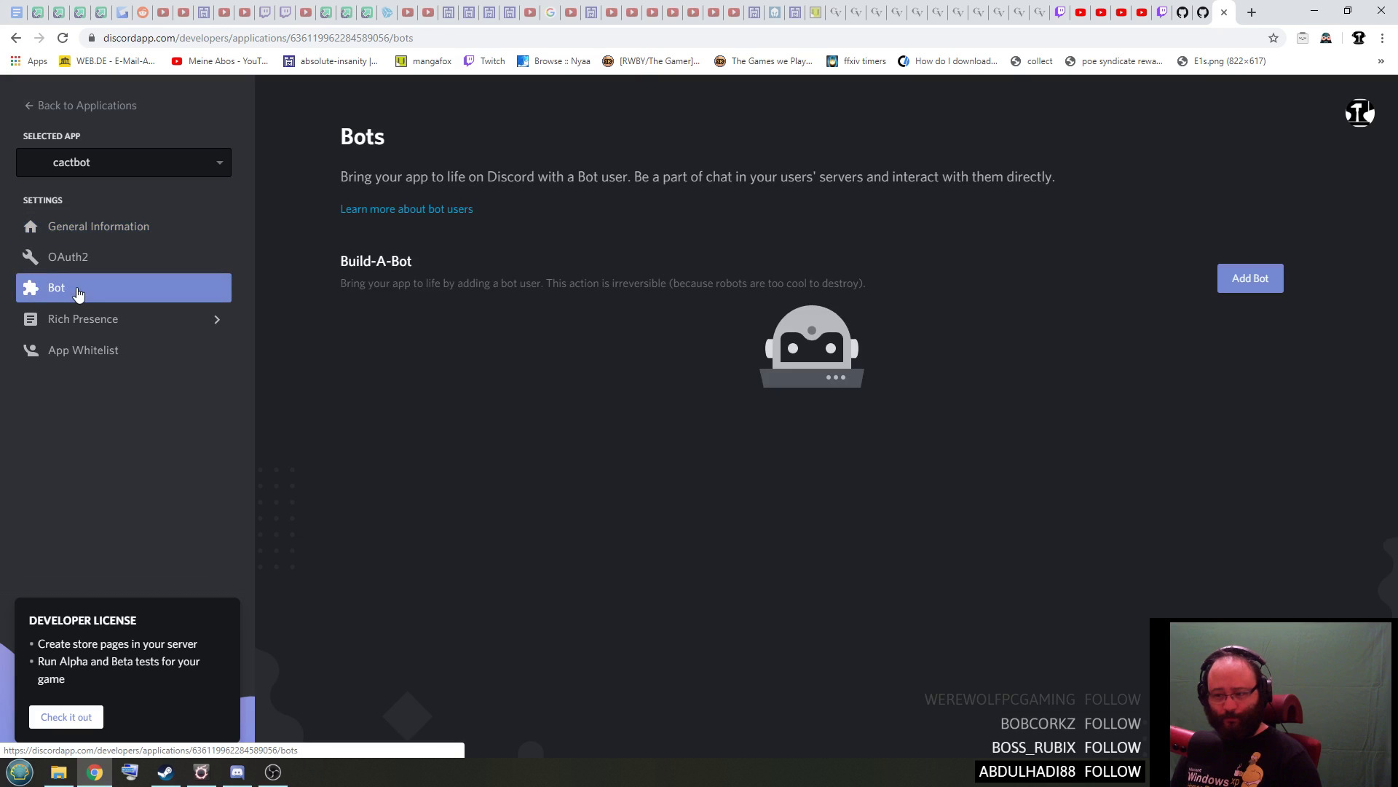
left_click(1250, 281)
left_click(816, 463)
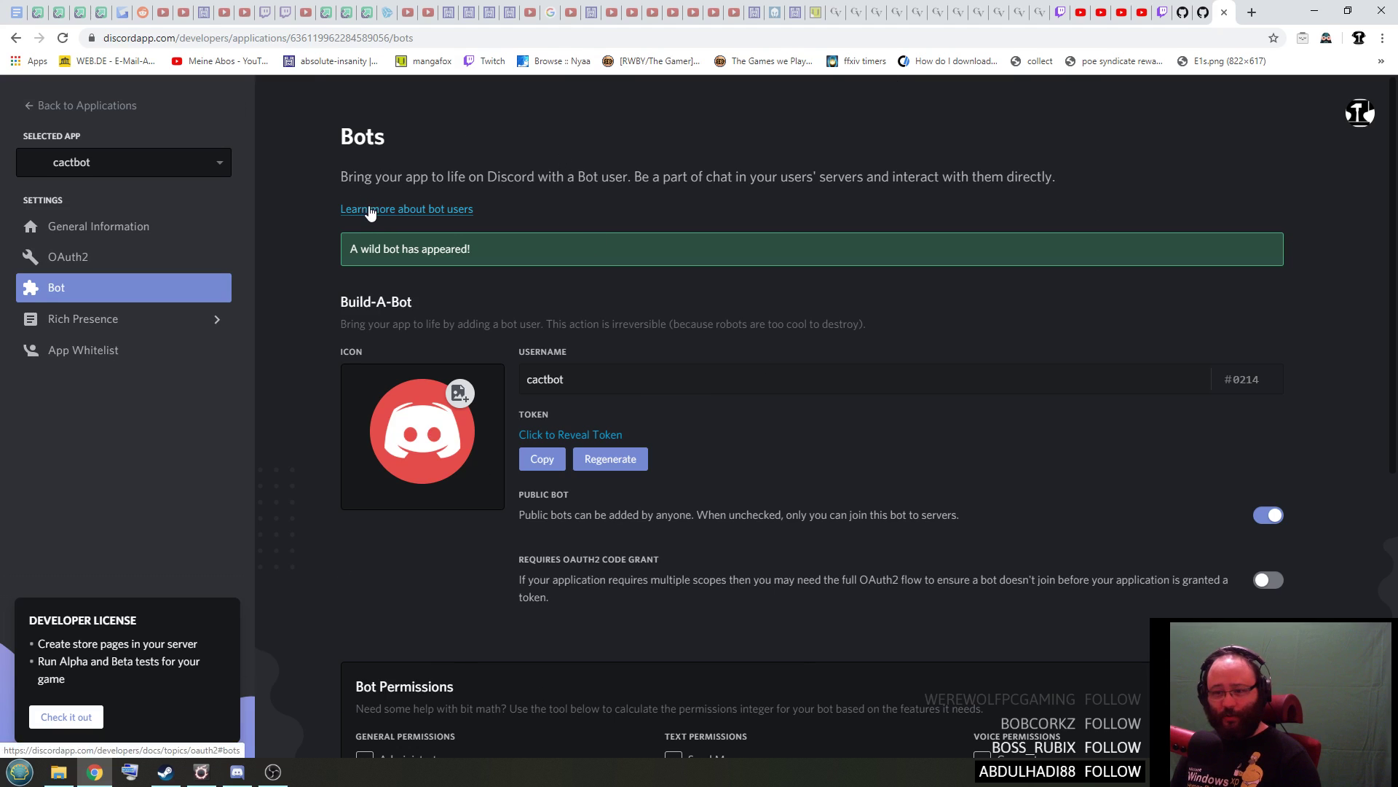
- Copy the example bot authorization URL from Discord's bot user documentation into a new Notepad document, and close the documentation page
left_click(437, 213)
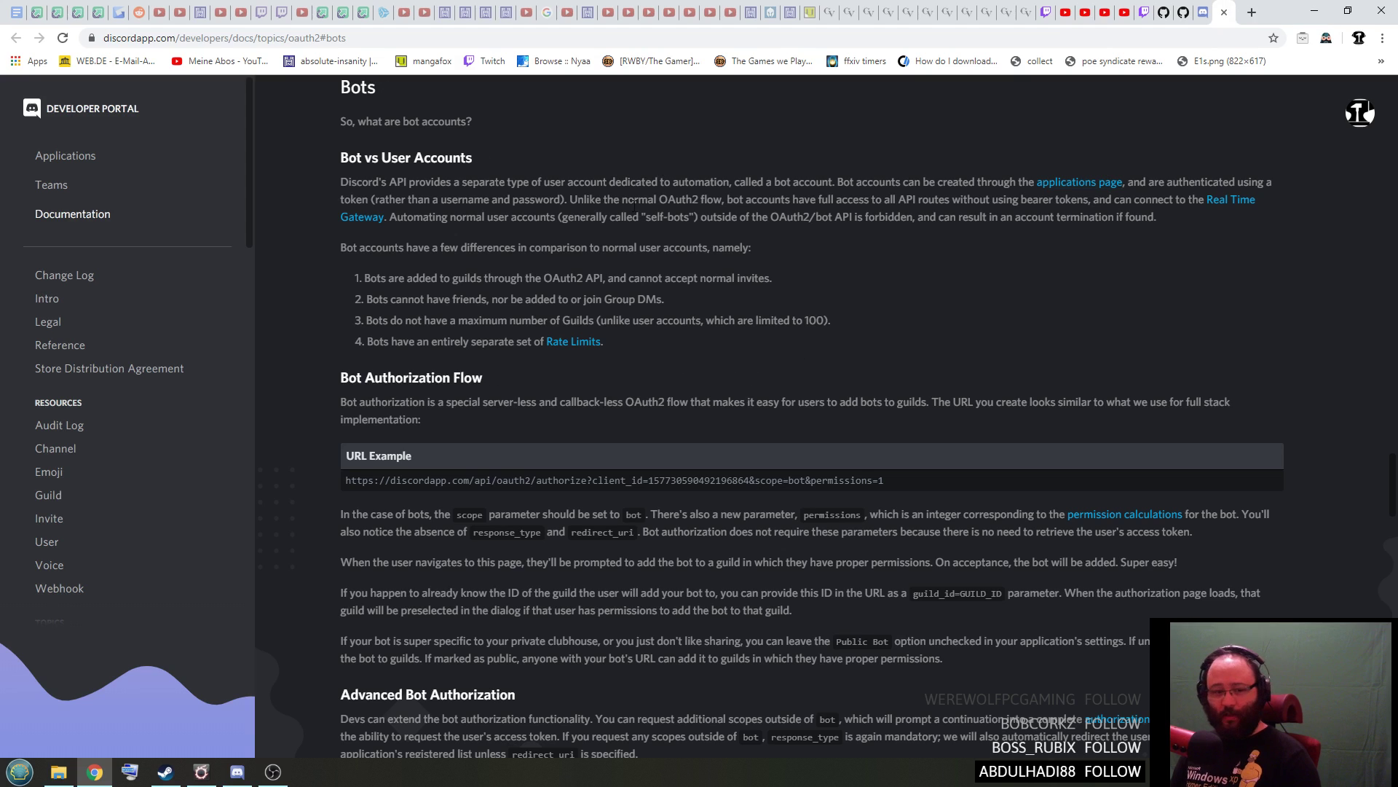
left_click_drag(900, 482, 344, 480)
right_click(354, 476)
left_click(387, 494)
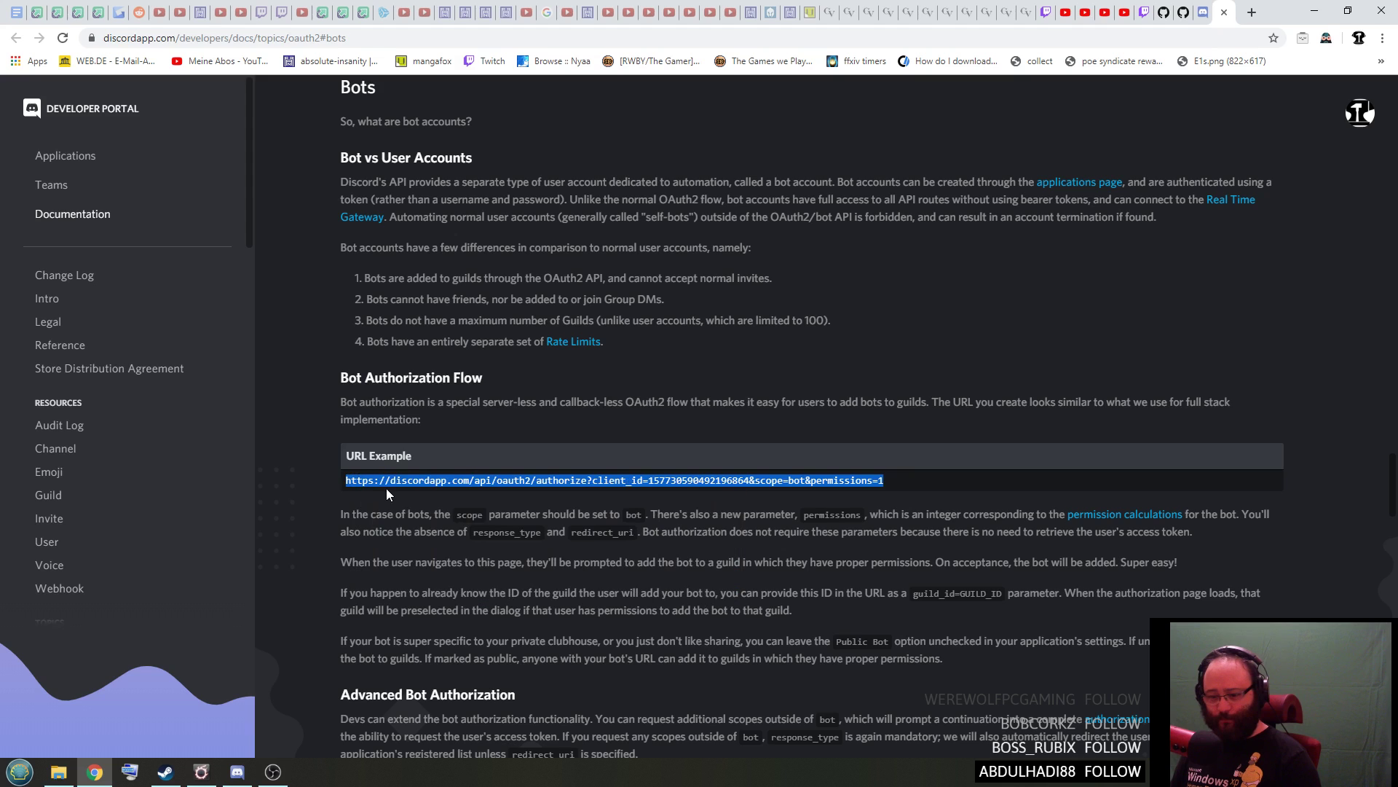
left_click(19, 771)
left_click(89, 429)
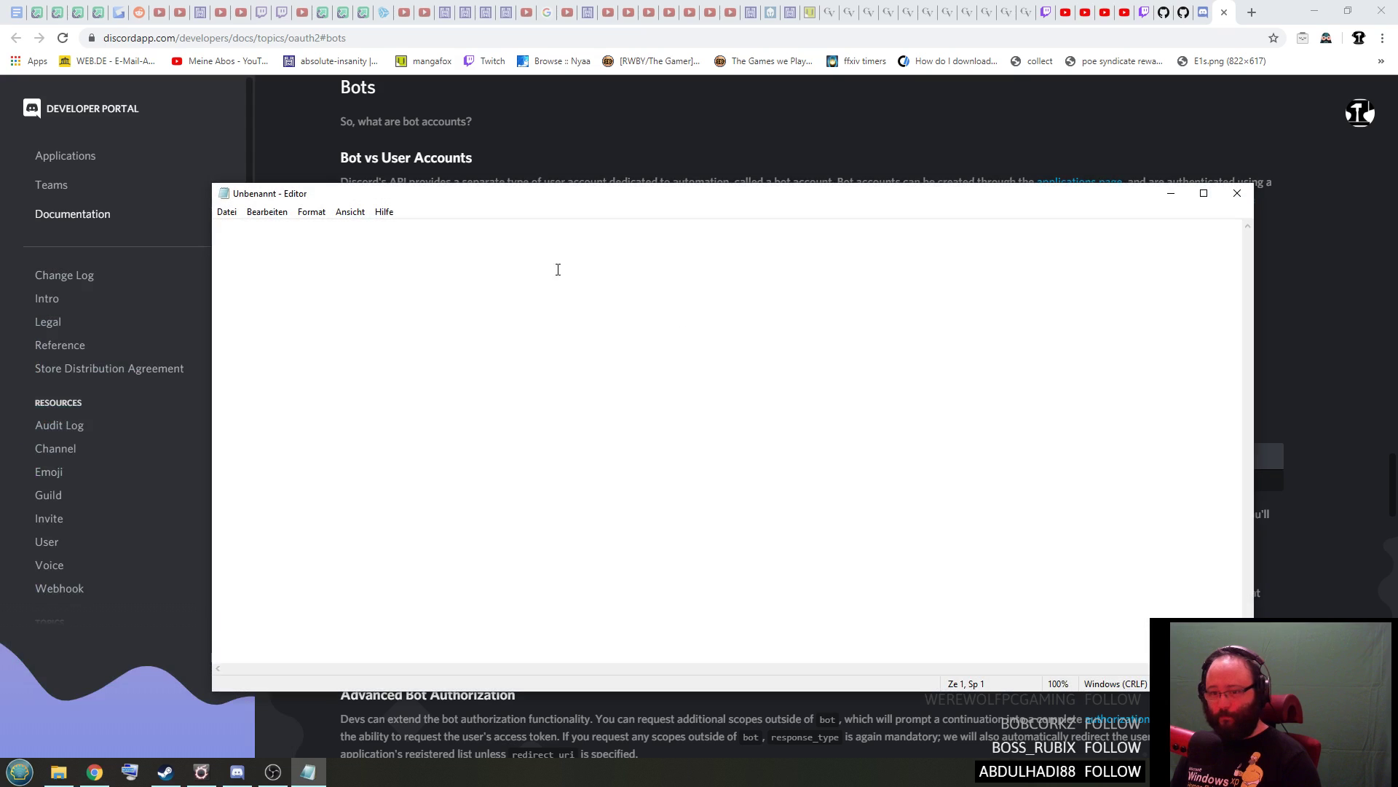
left_click_drag(573, 199, 699, 269)
key("ctrl+v")
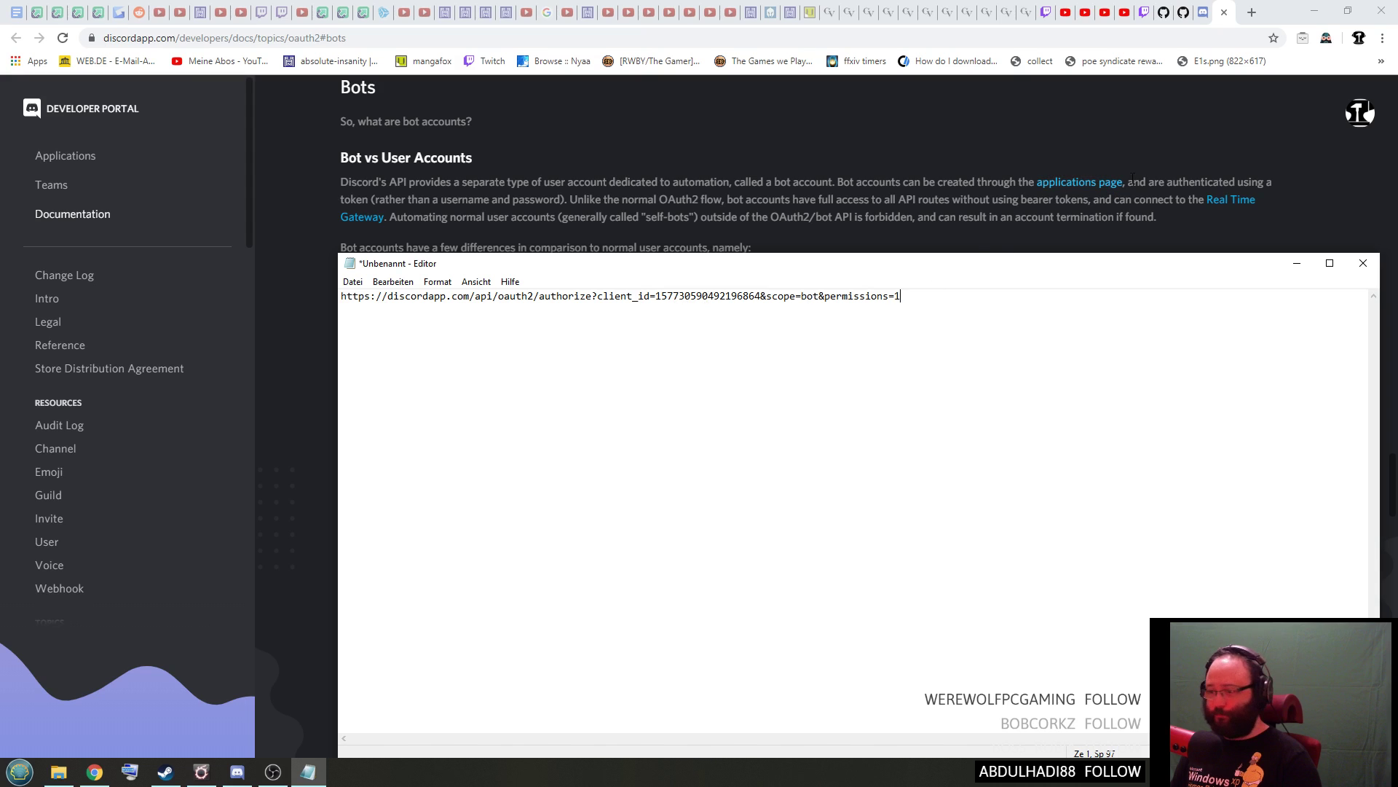
left_click(1149, 129)
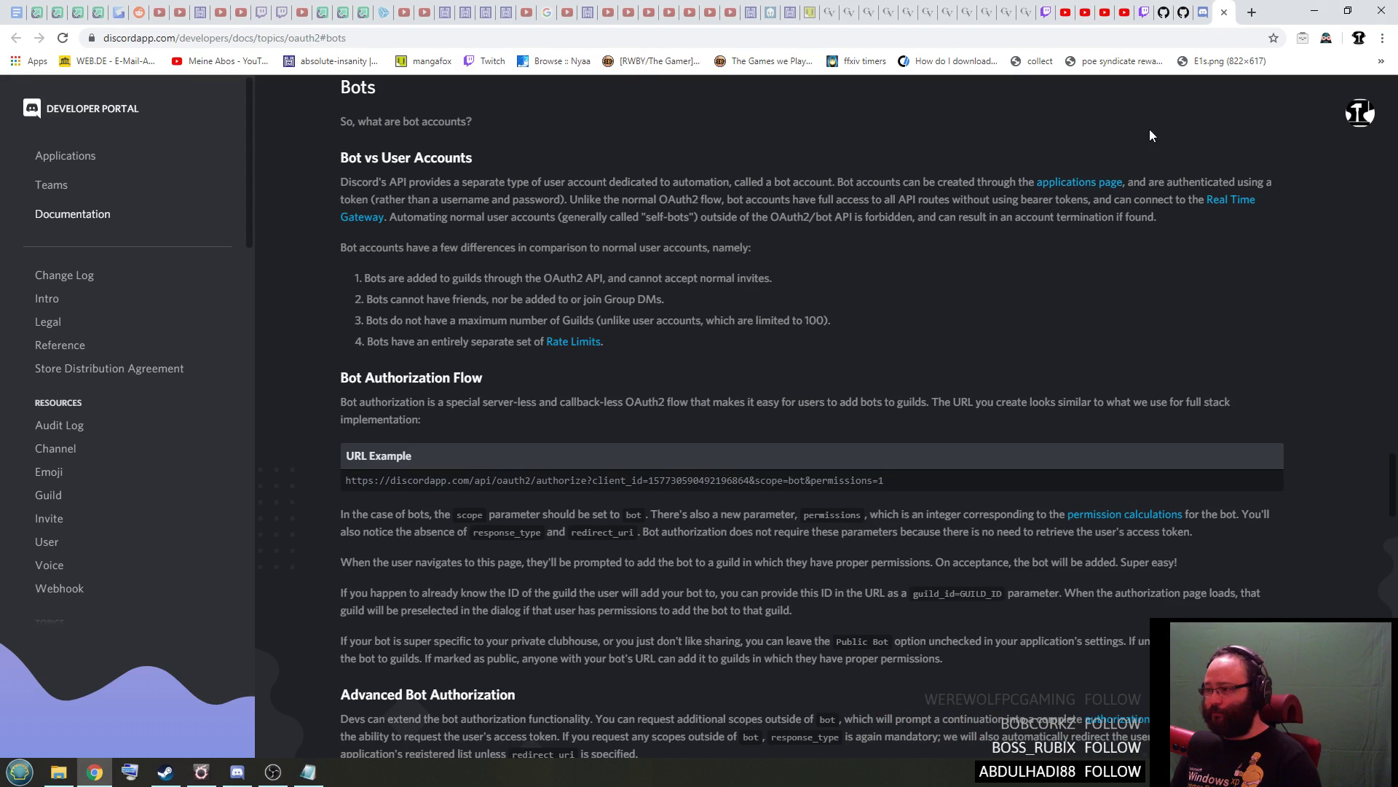
left_click(1224, 14)
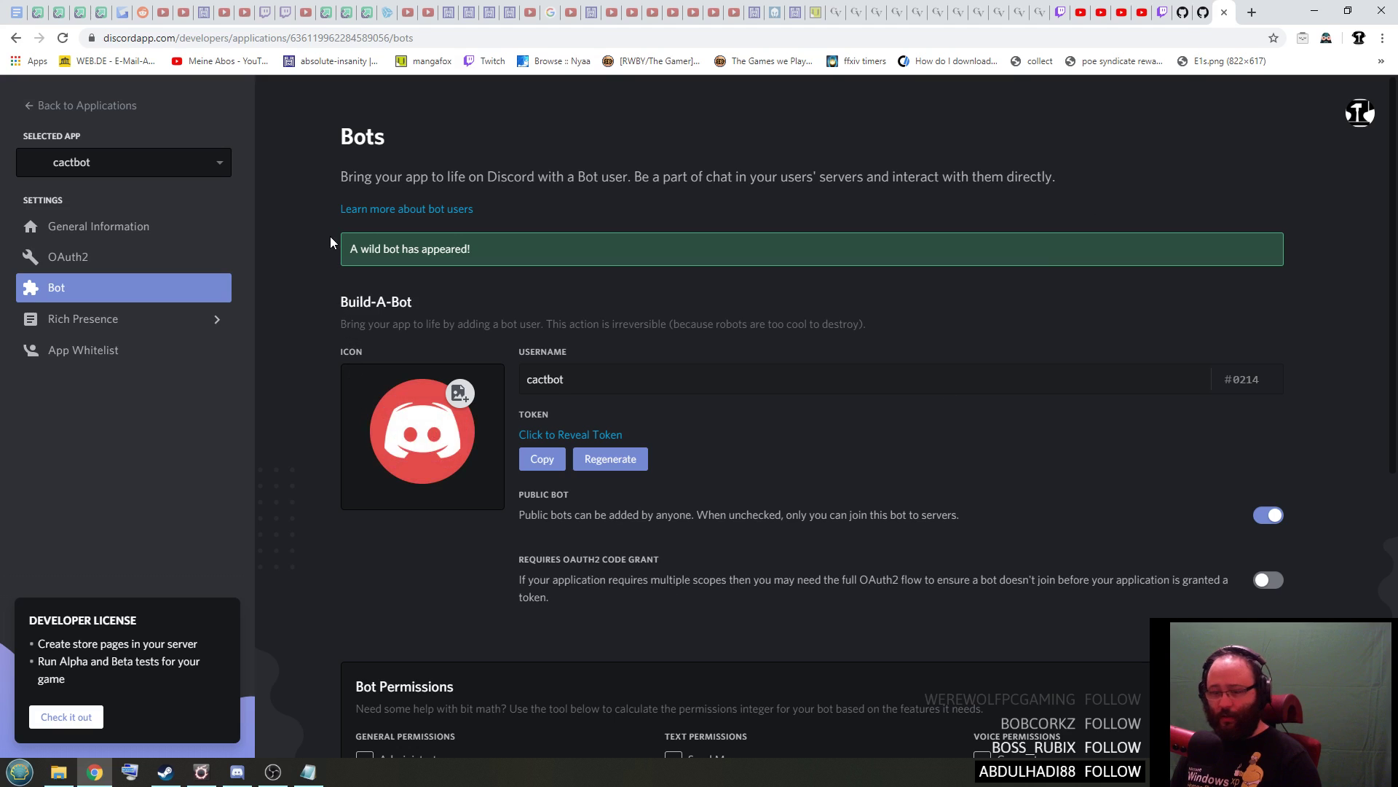
- Copy the cactbot application's client ID and replace the example client ID in the Notepad authorization URL with it
left_click(89, 231)
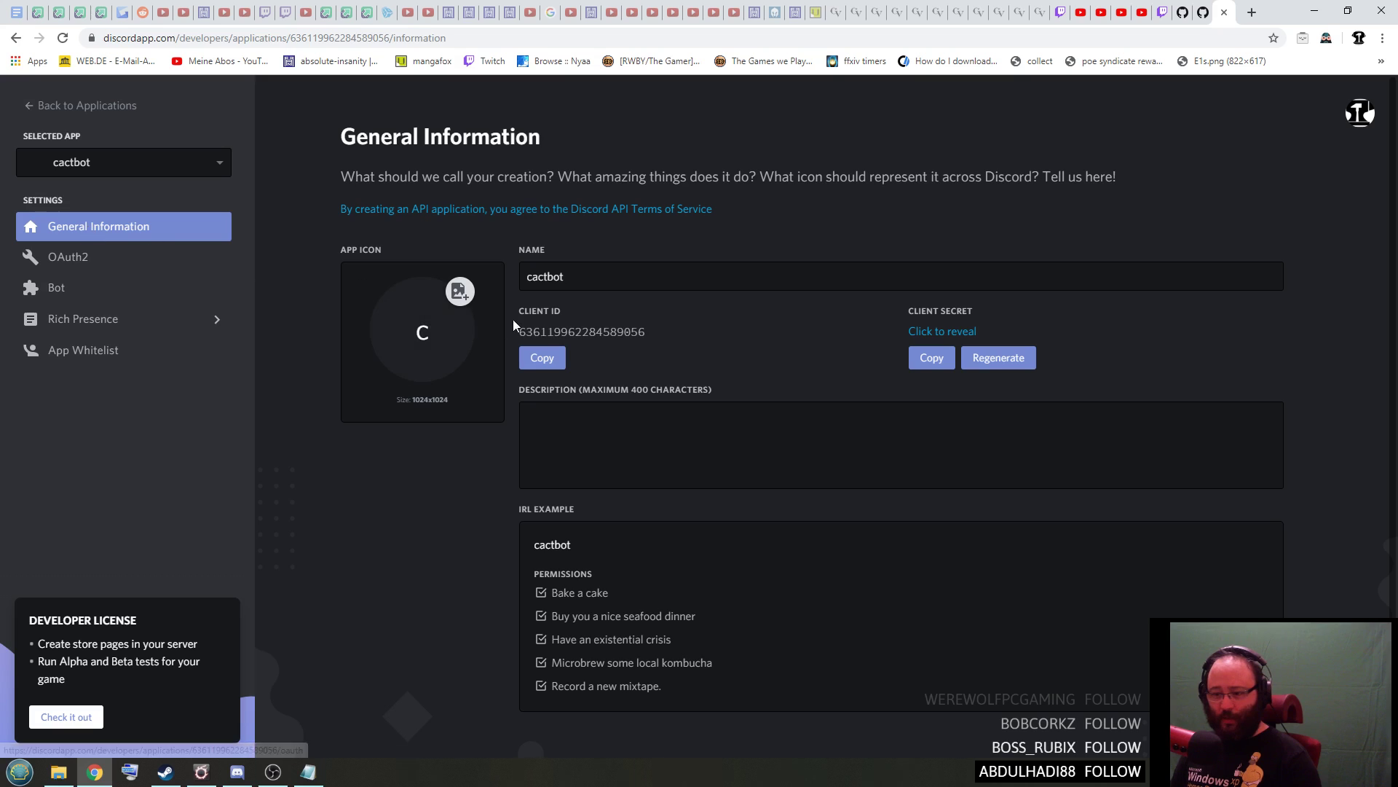
left_click(542, 357)
left_click(321, 781)
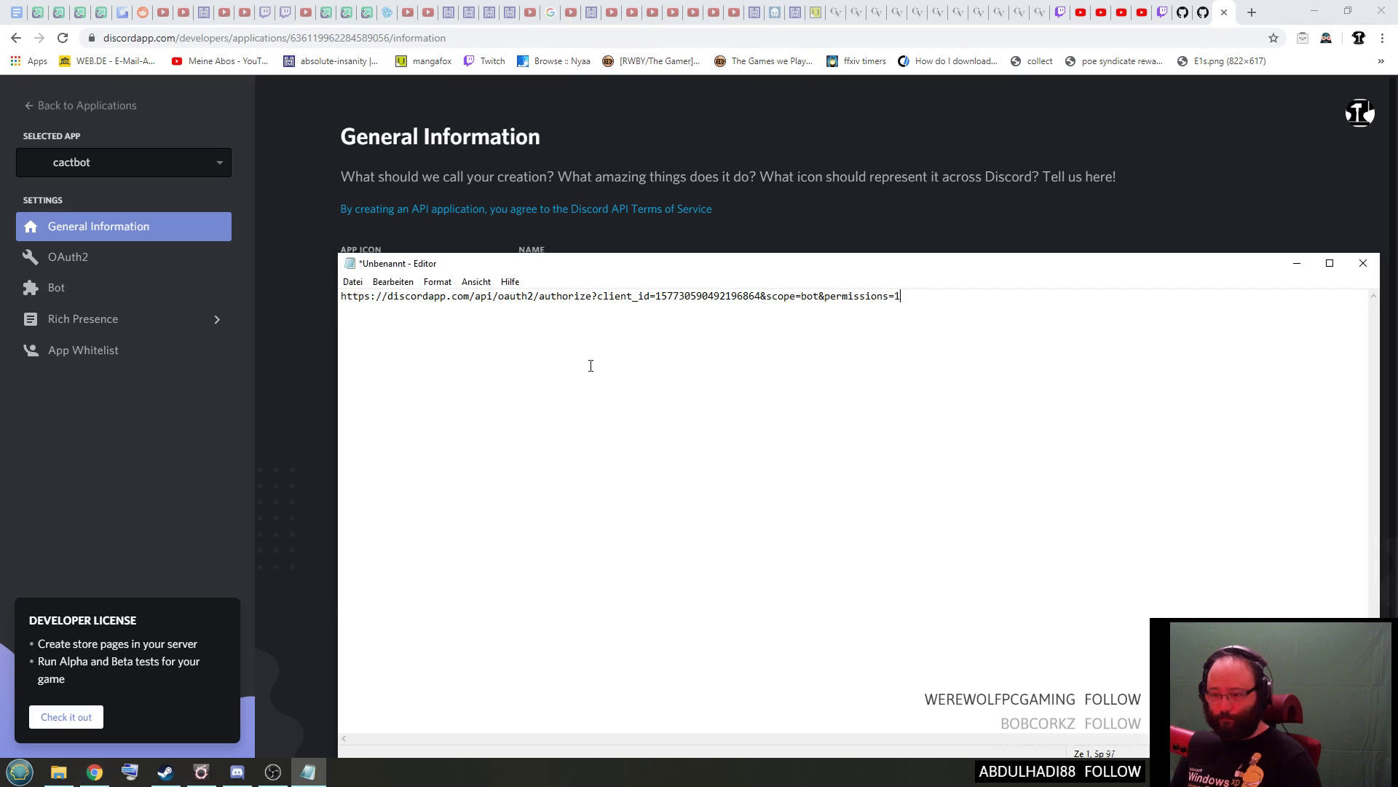
mouse_move(691, 272)
left_mouse_down()
mouse_move(601, 274)
mouse_move(601, 299)
mouse_move(677, 294)
left_mouse_up()
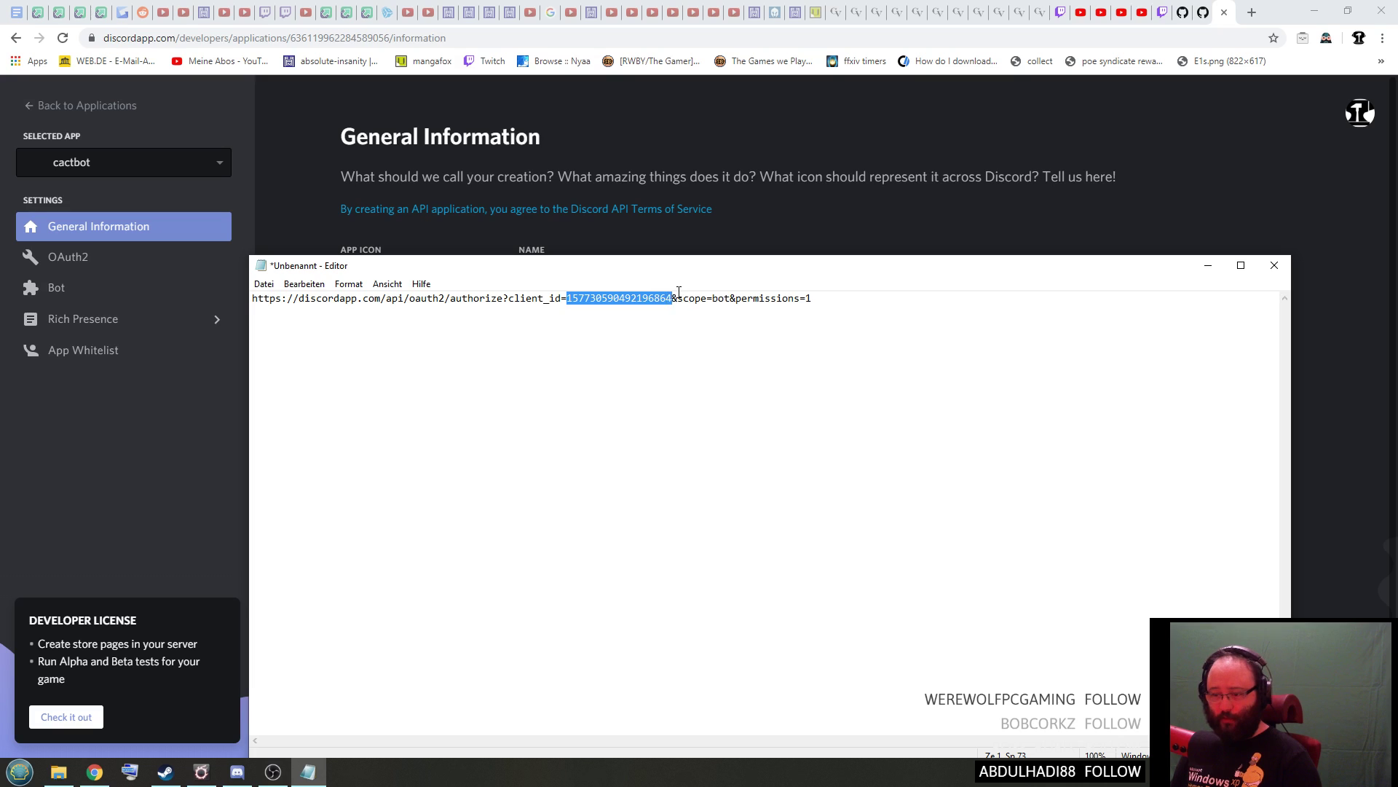
key("ctrl+v")
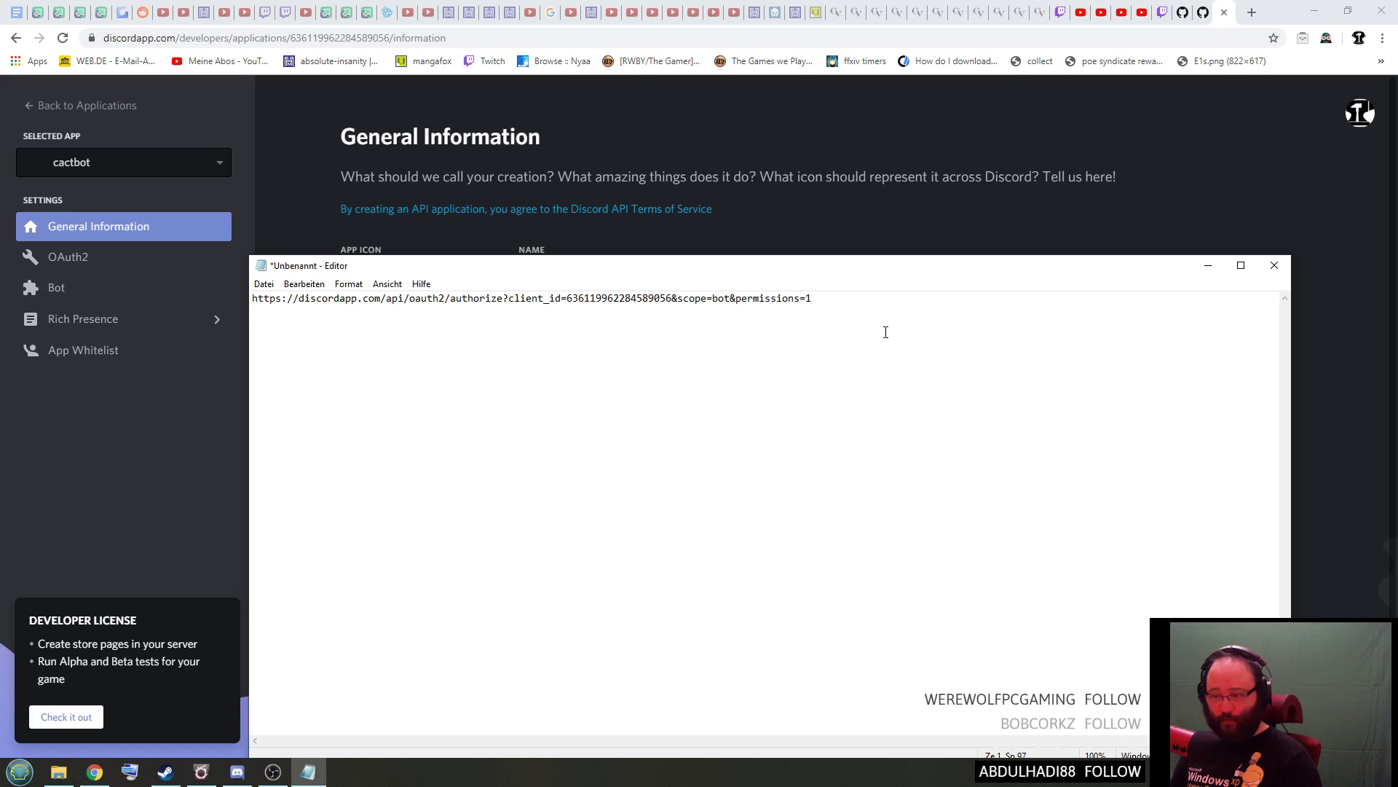
- Copy the edited authorization URL from Notepad, close Notepad without saving, and open the URL in a new browser tab
left_click_drag(865, 271, 868, 238)
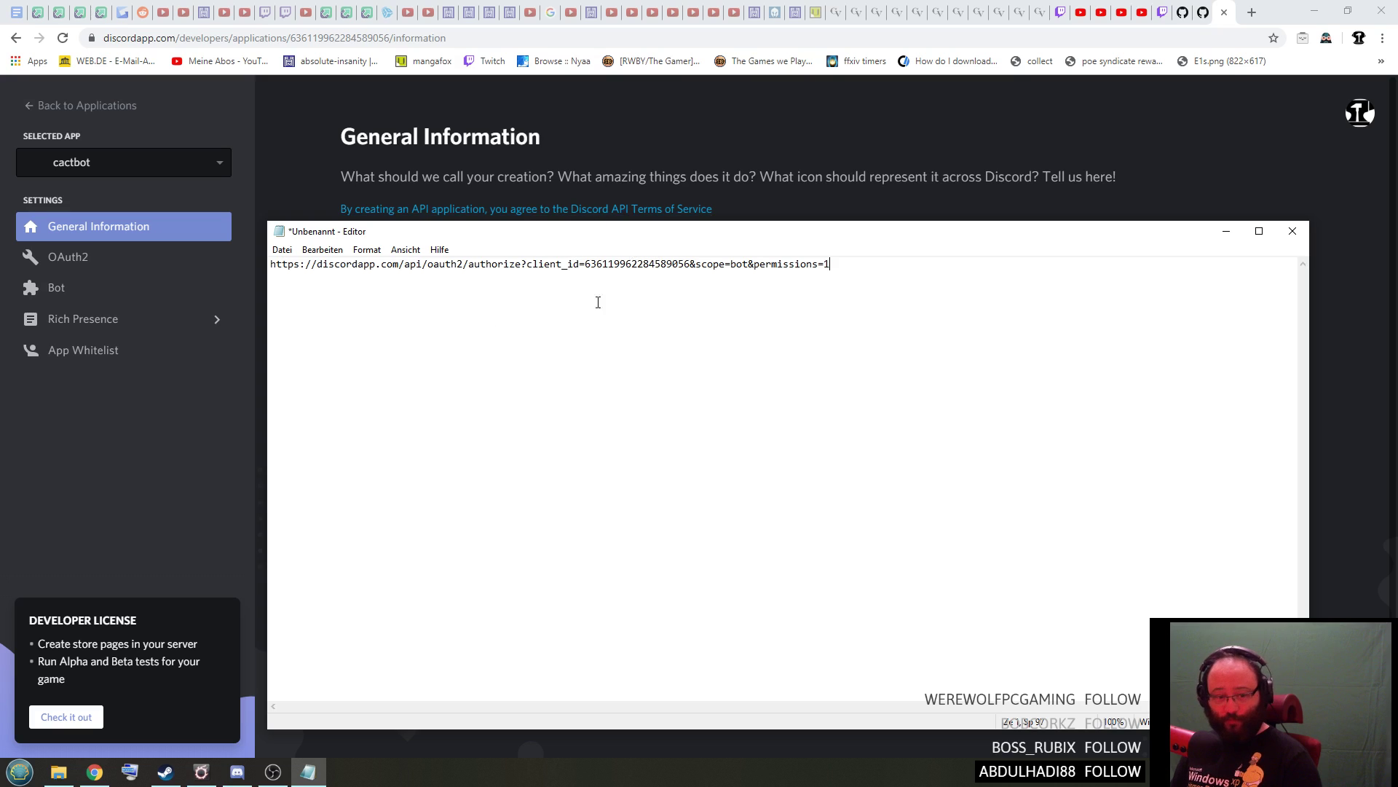
left_click_drag(702, 236, 697, 237)
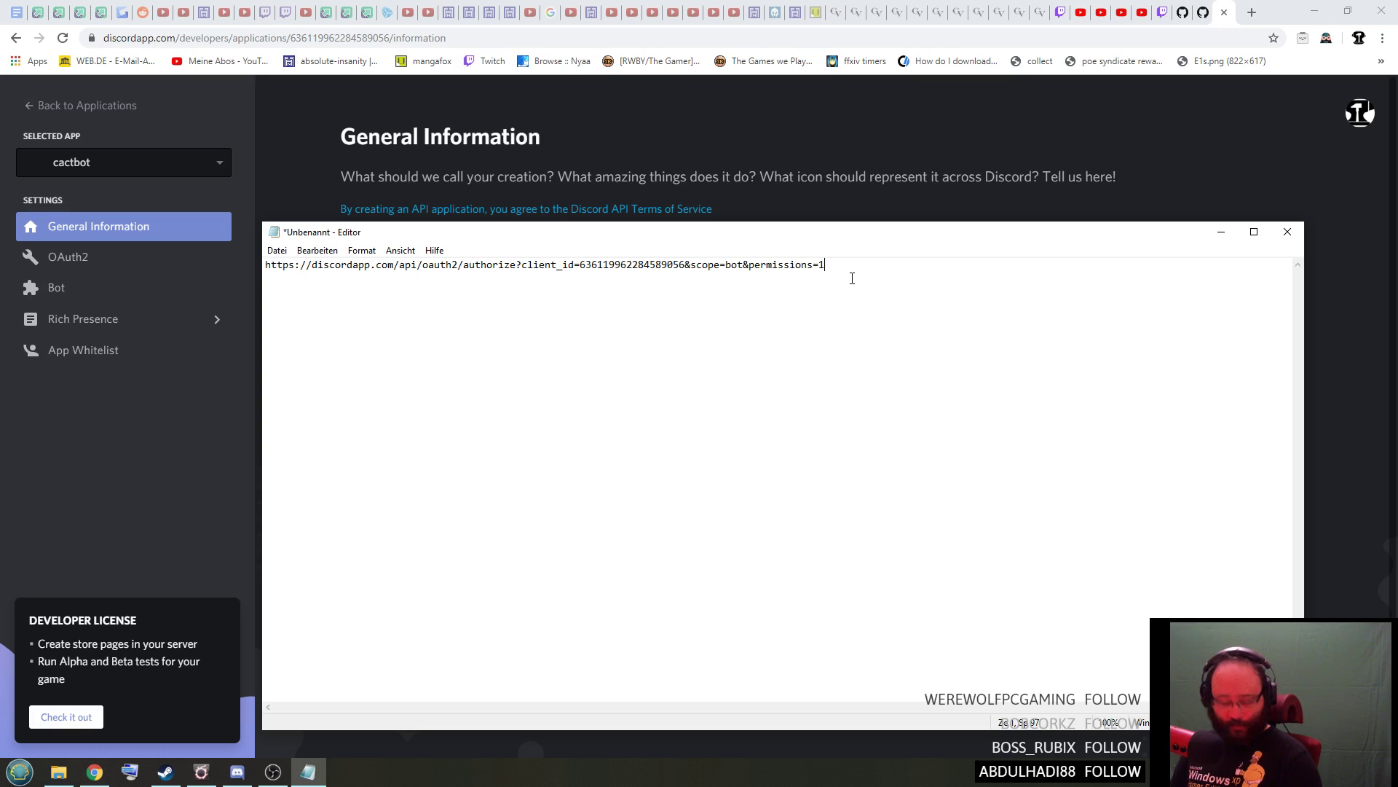
key("ctrl+a")
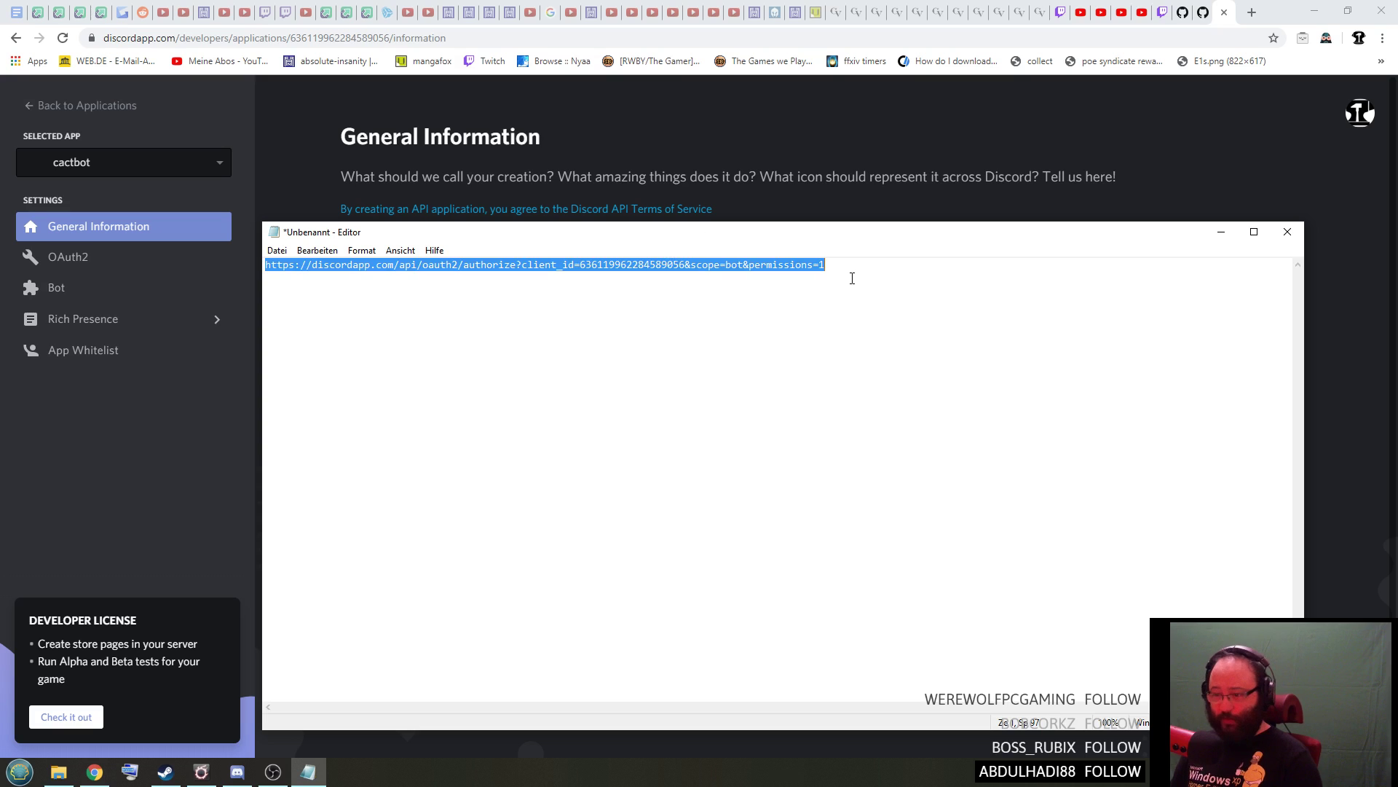
left_click(1288, 232)
left_click(701, 396)
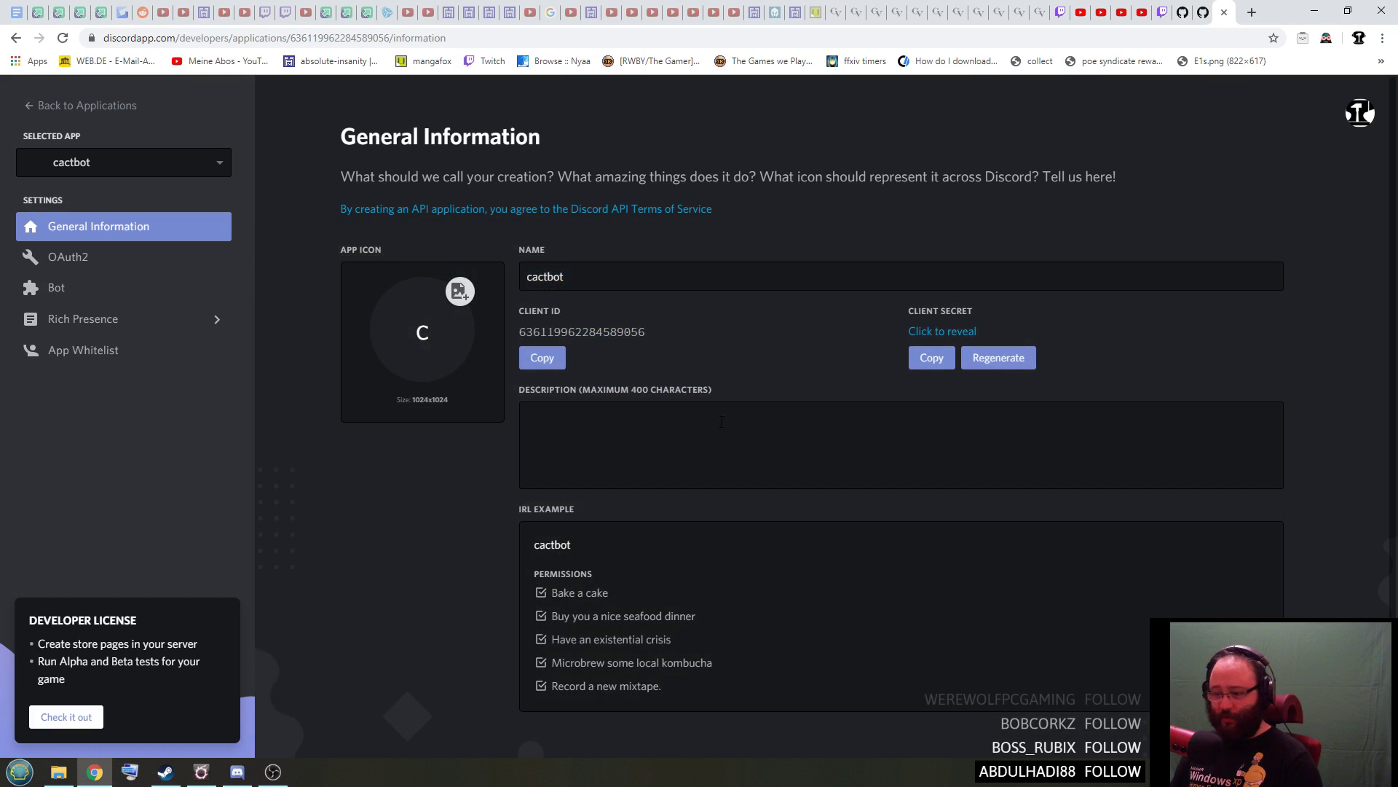
left_click(1252, 12)
key("ctrl+v")
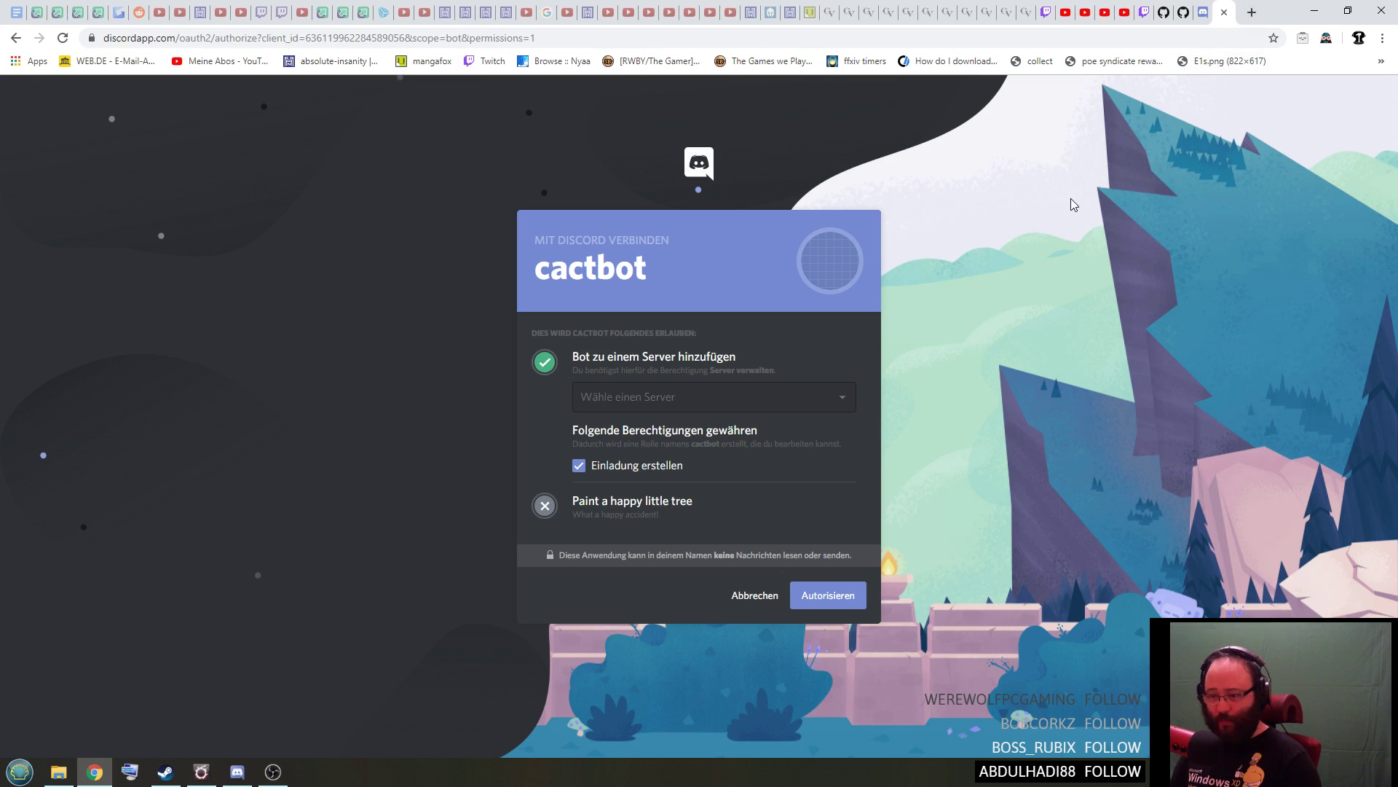
- Try selecting Technical Difficulties and then BeRB as the server for cactbot, and close the authorization page without authorizing
left_click(841, 394)
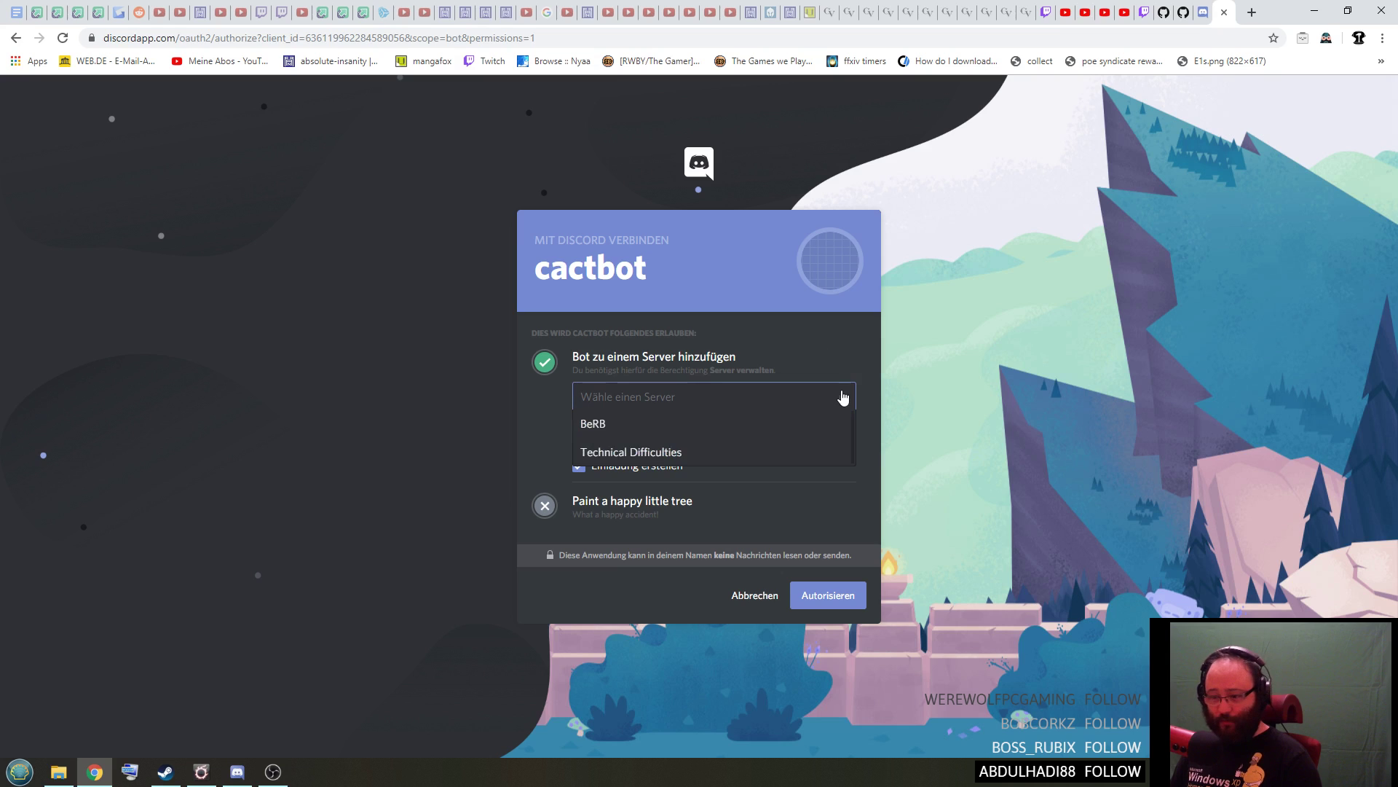
left_click(986, 416)
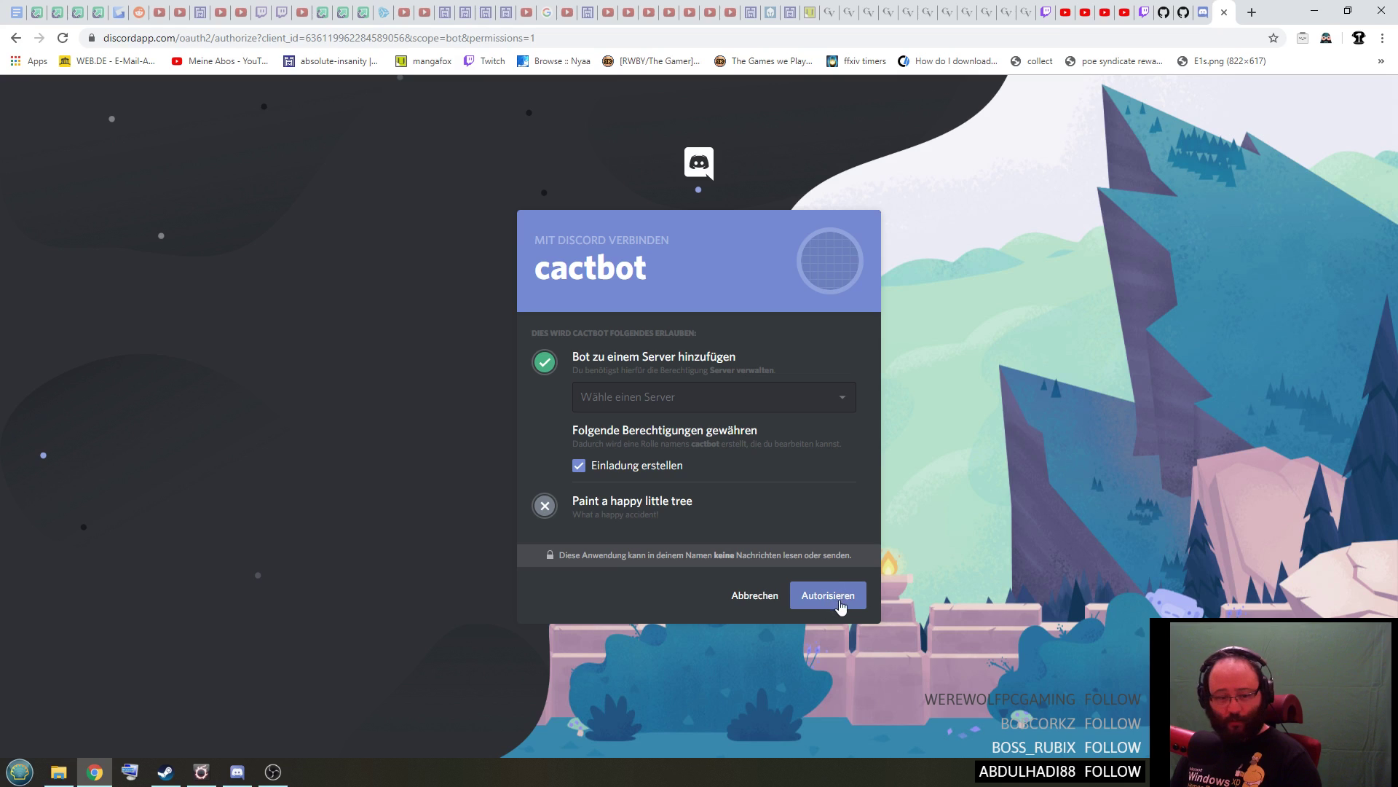
left_click(842, 399)
left_click(762, 446)
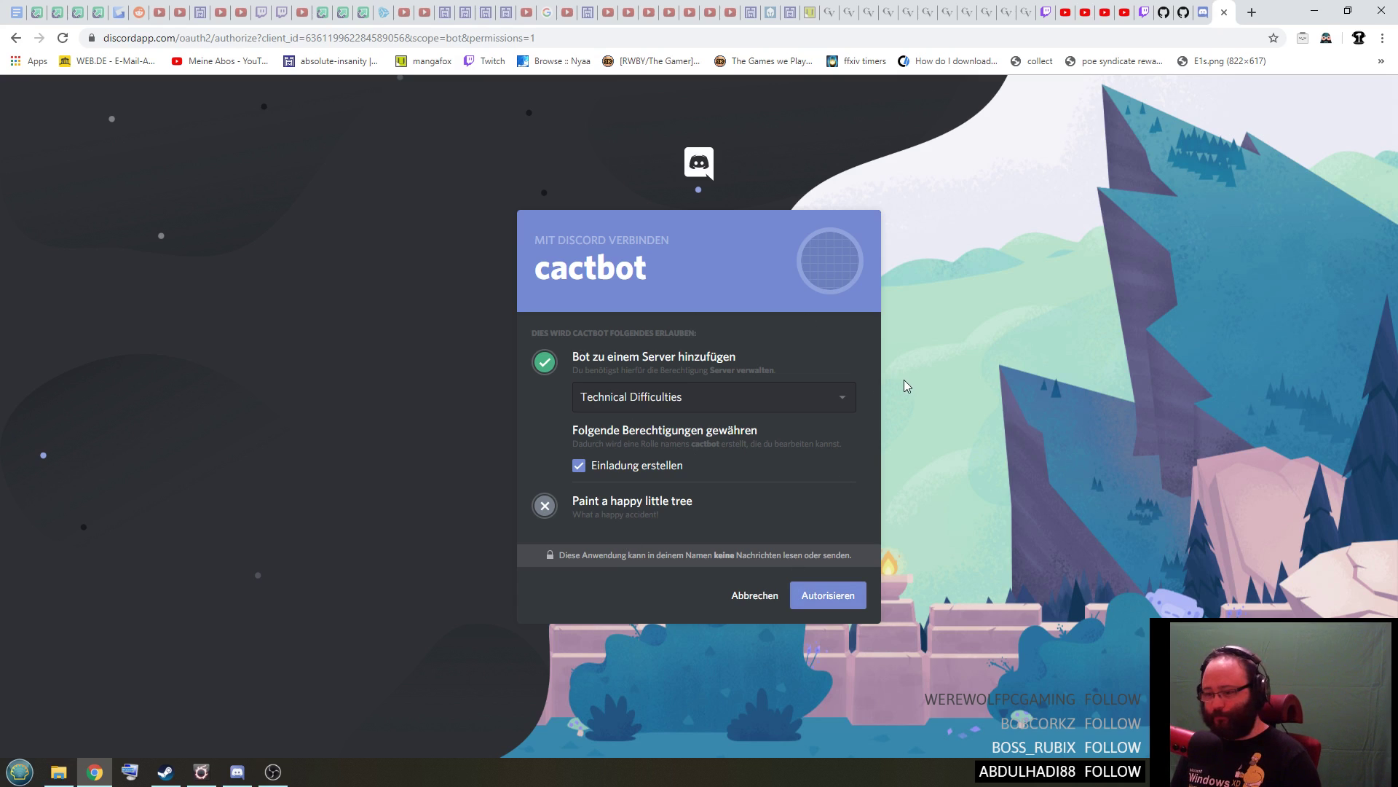
left_click(832, 405)
left_click(763, 428)
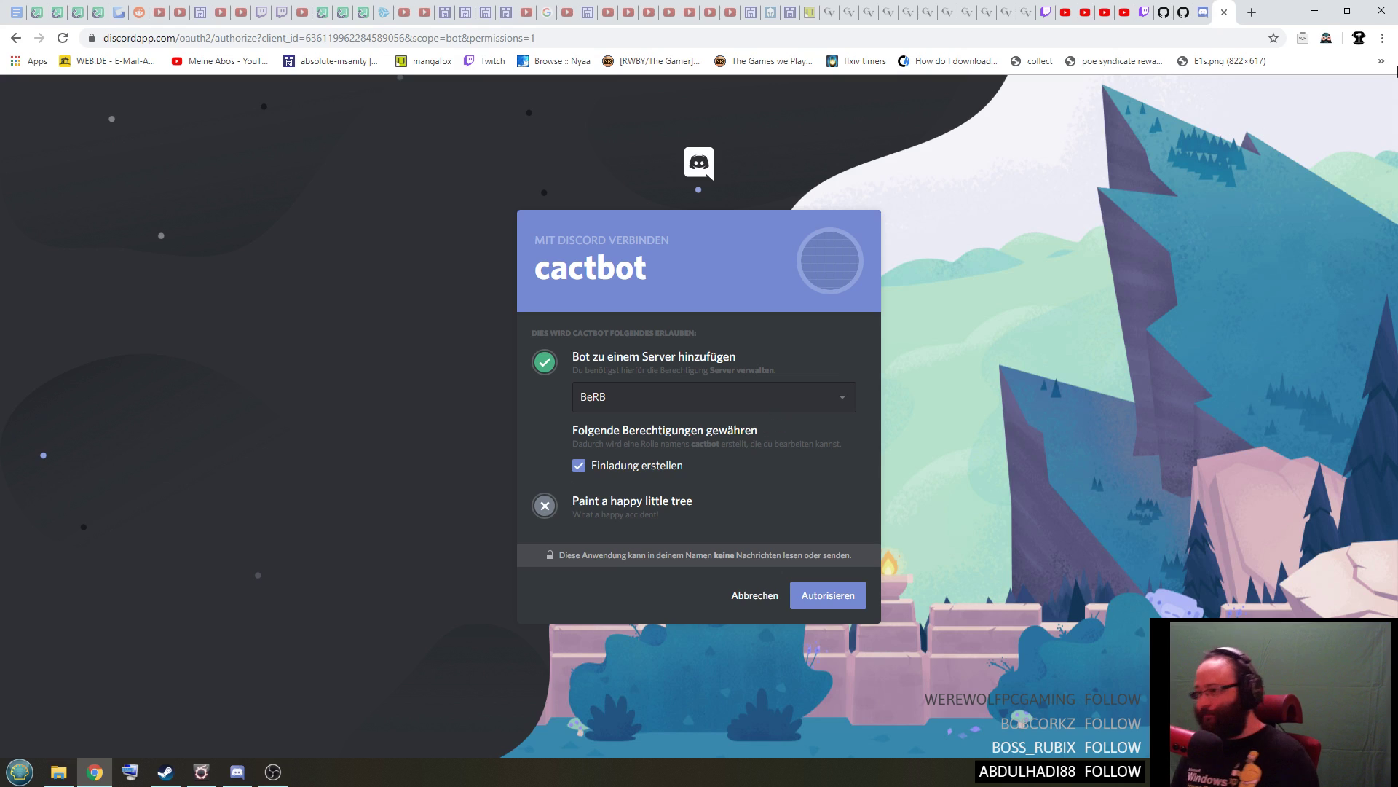
key("ctrl+w")
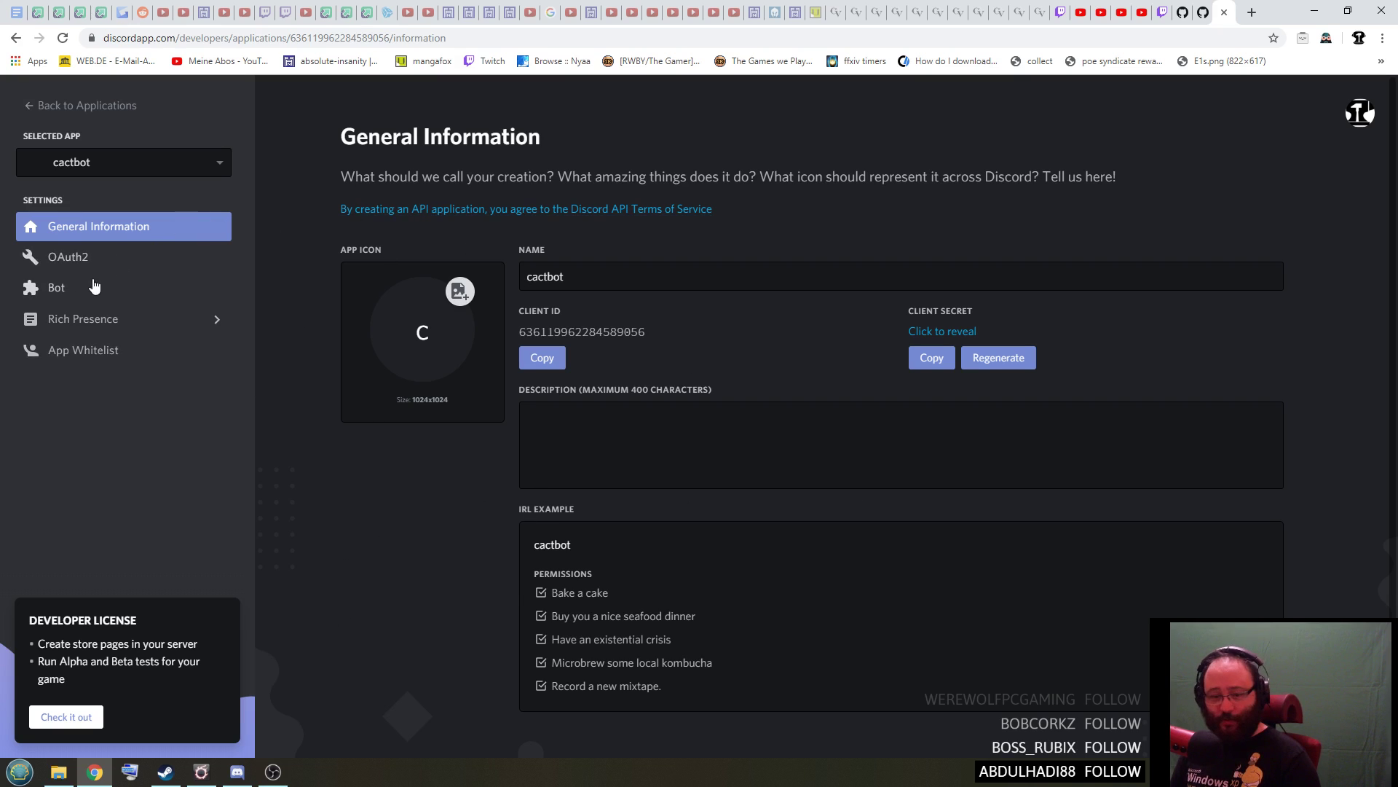
- Open the cactbot application's bot settings, and unblock ACT_DiscordTriggers (1).zip in the Downloads folder through its file properties
left_click(62, 295)
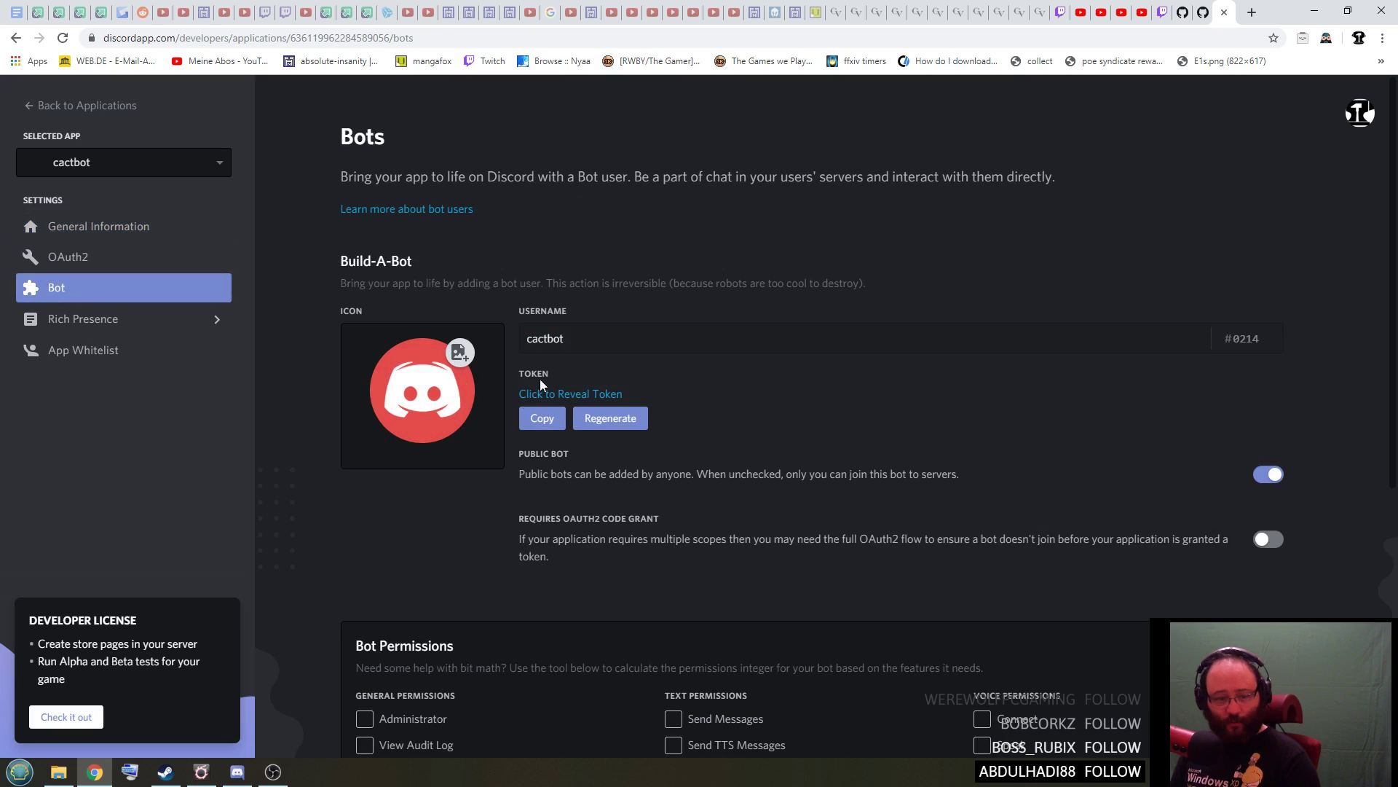
left_click(70, 774)
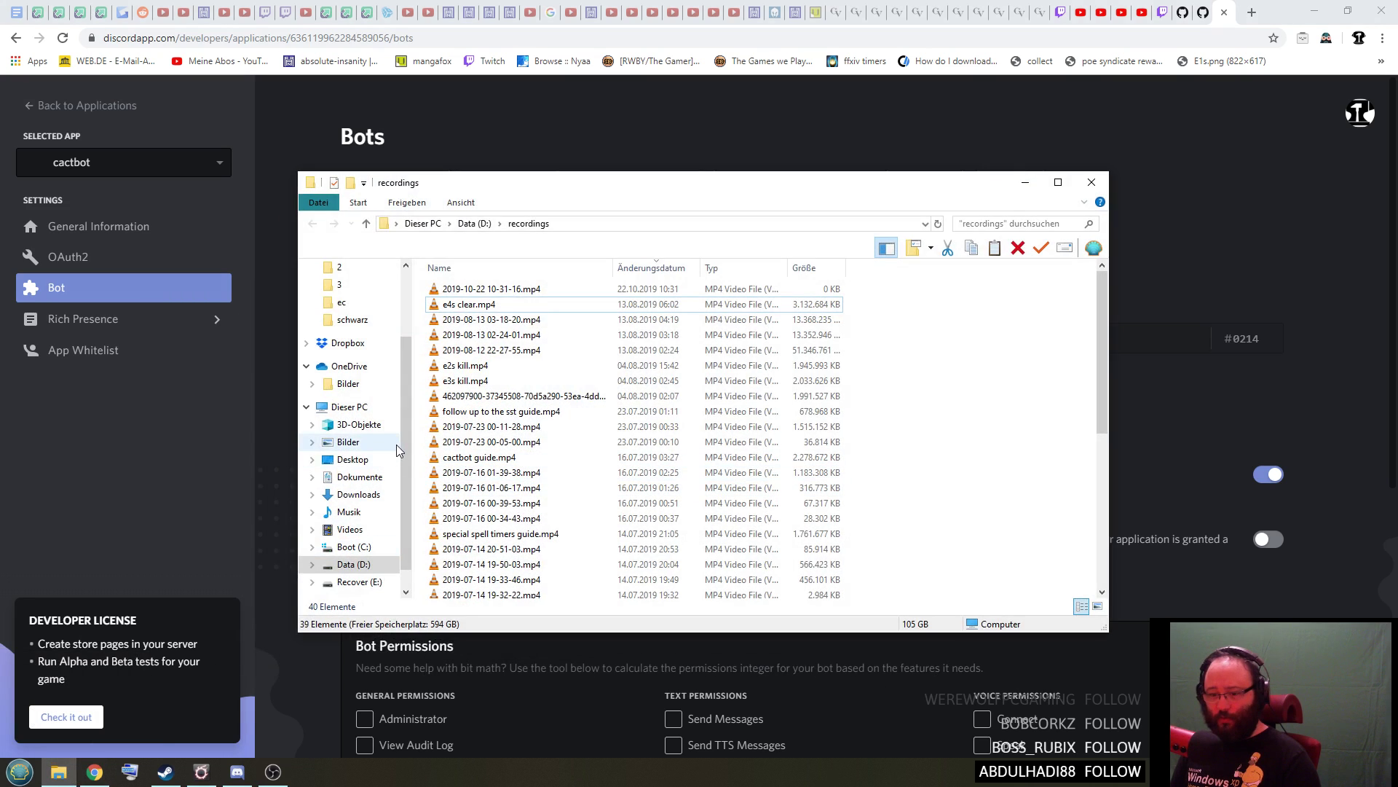
scroll(397, 445, "up", 3)
left_click(358, 313)
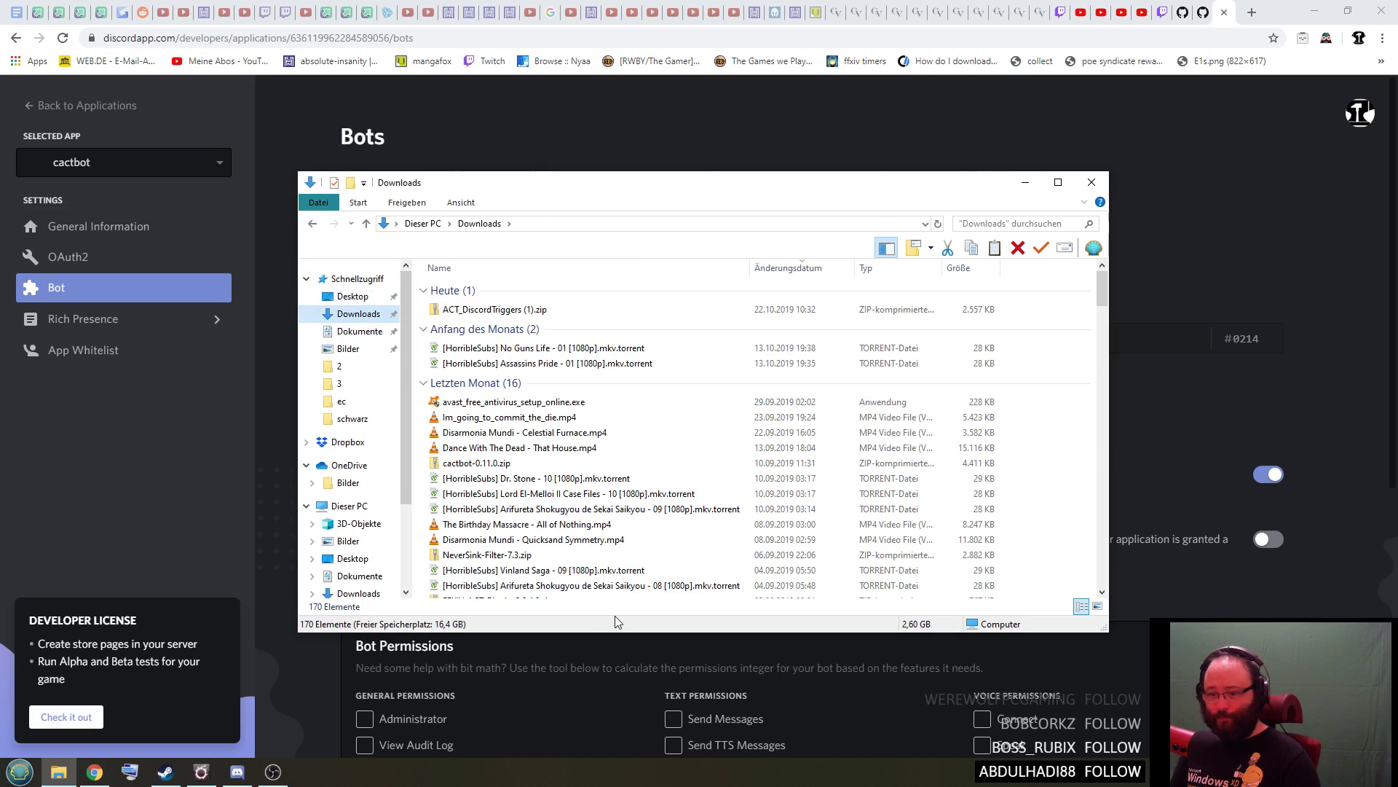
left_click(520, 313)
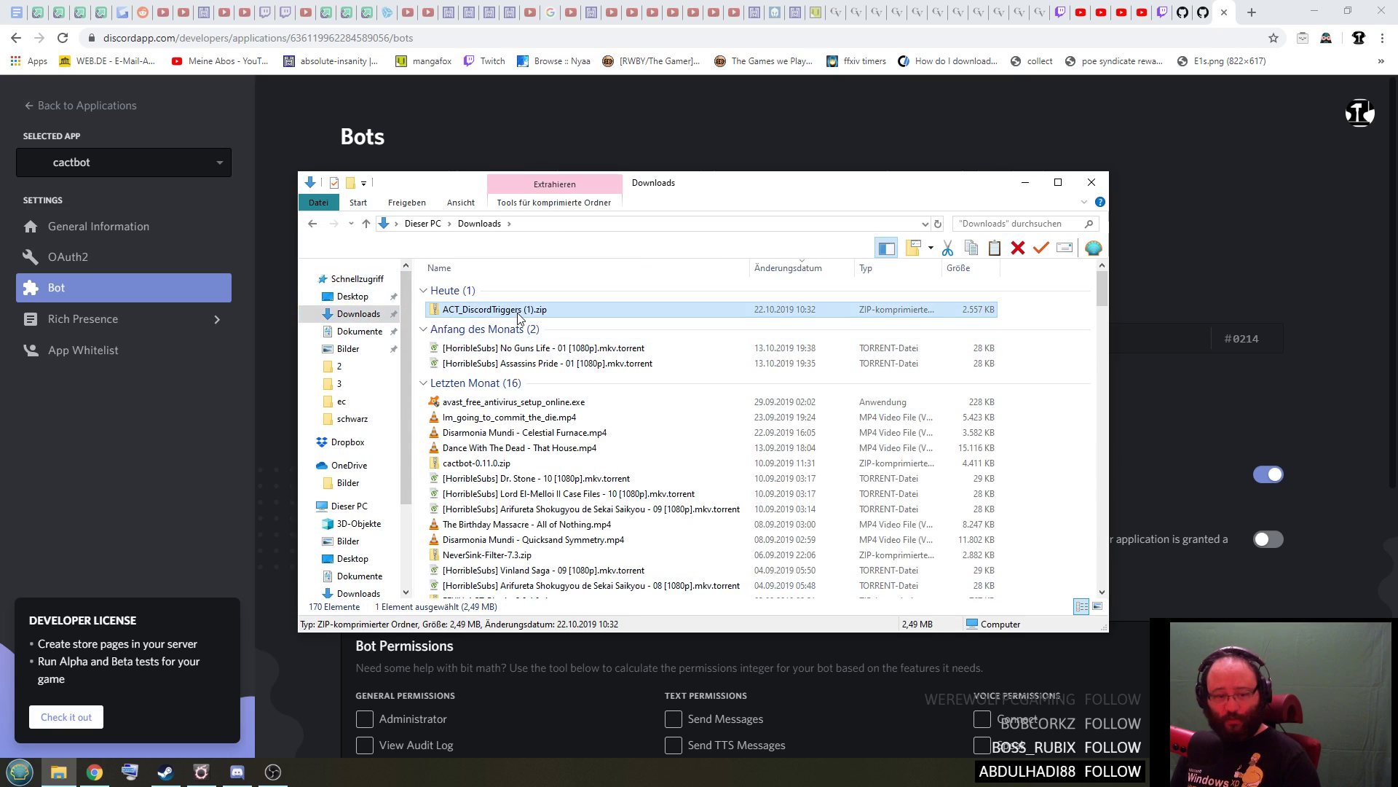
right_click(519, 317)
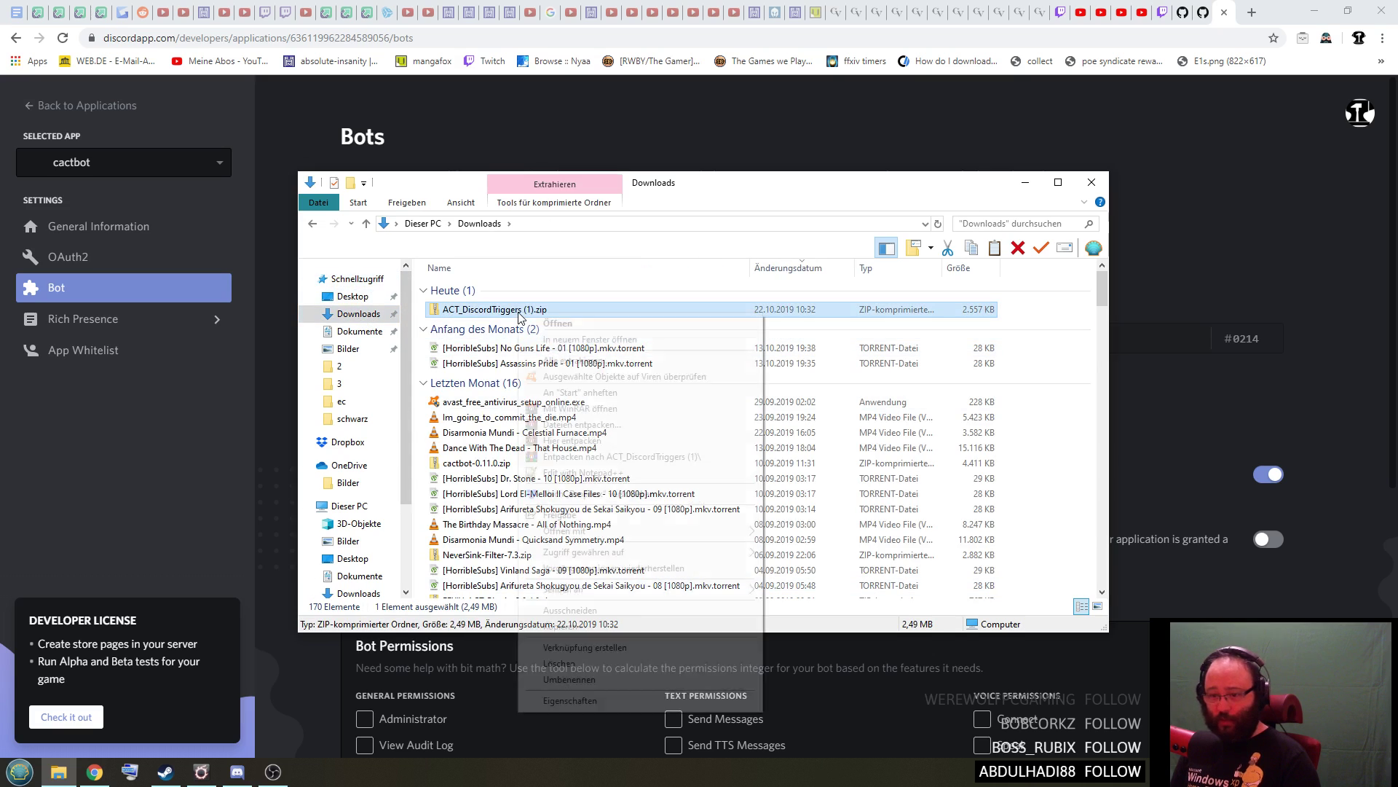
left_click(575, 700)
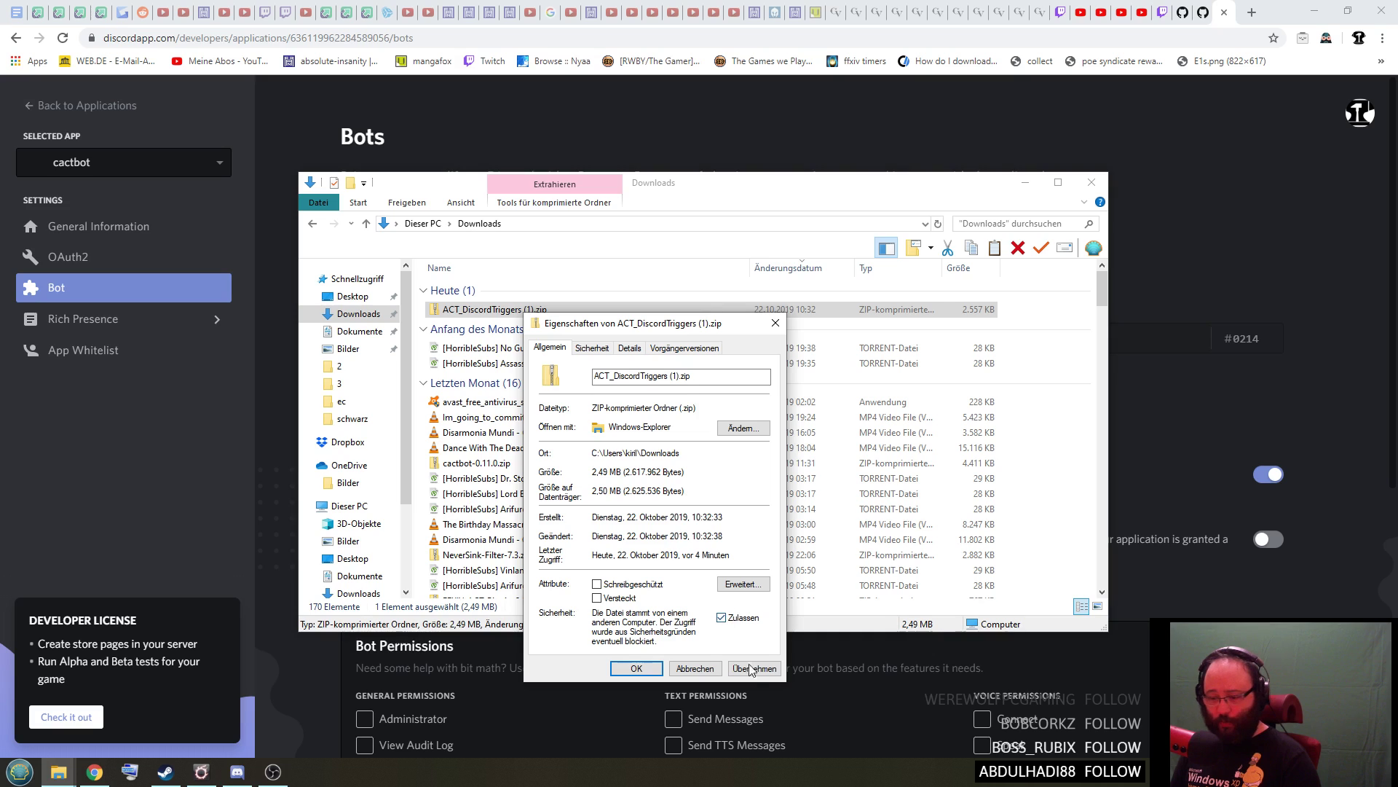
left_click(754, 670)
left_click(621, 671)
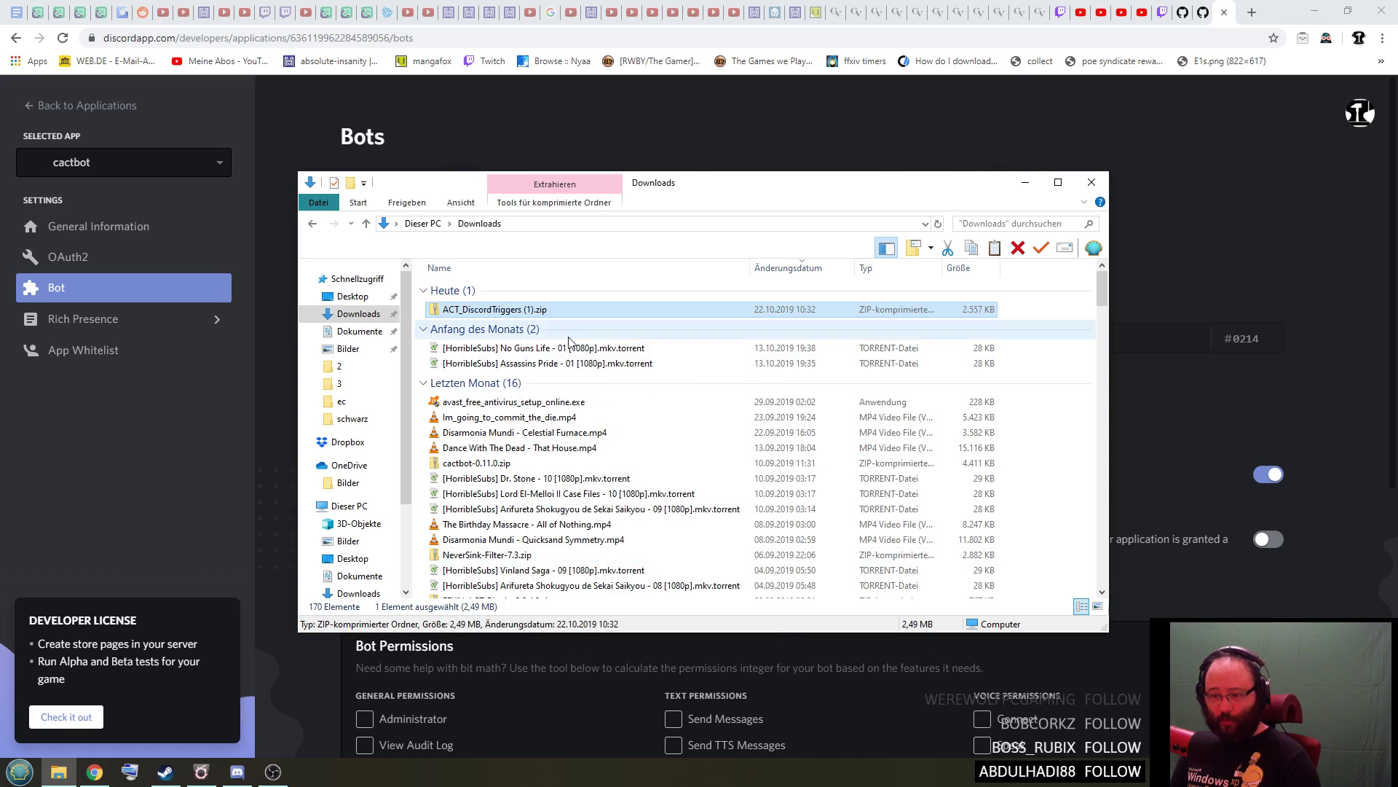
- Select all DLL files inside ACT_DiscordTriggers (1).zip and go to the Advanced Combat Tracker folder on the desktop
double_click(562, 317)
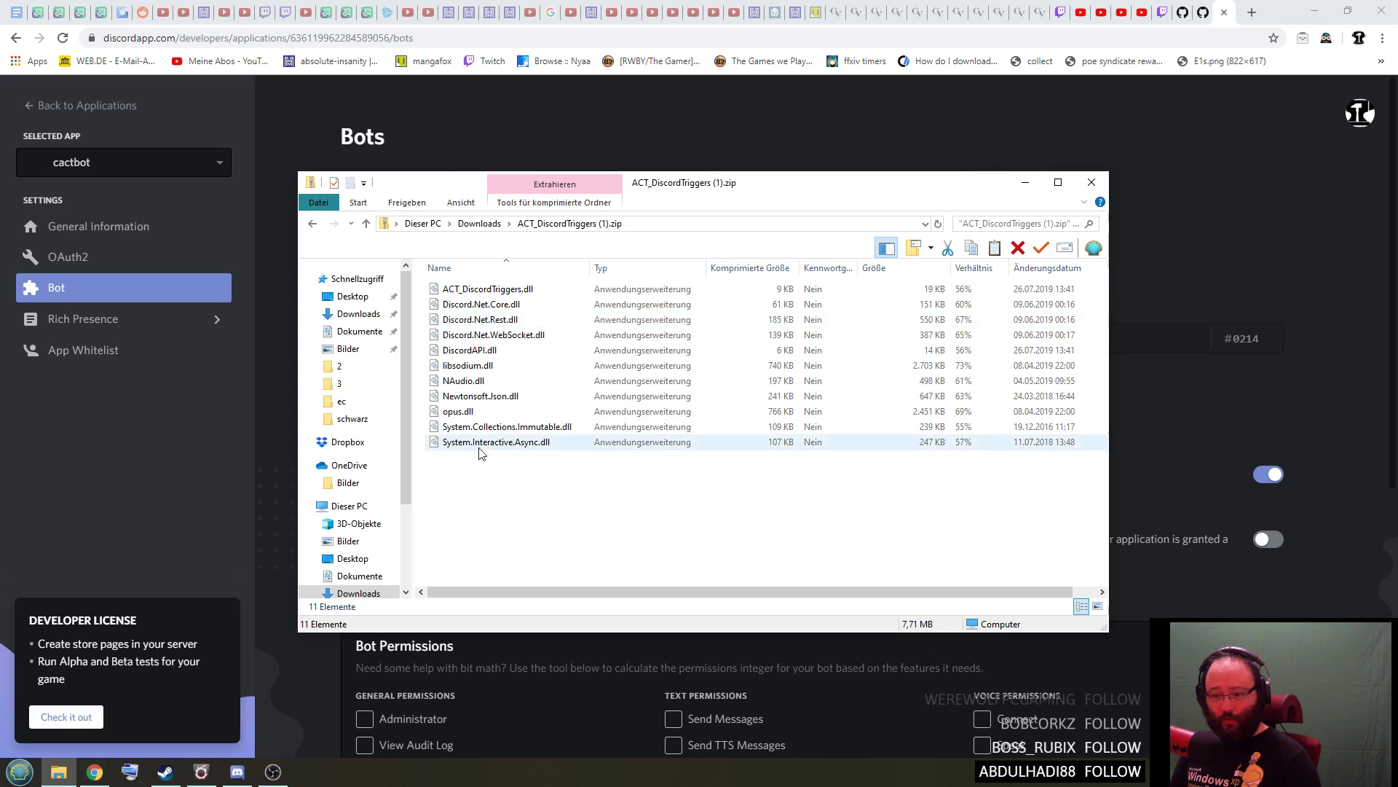
left_click_drag(477, 502, 574, 287)
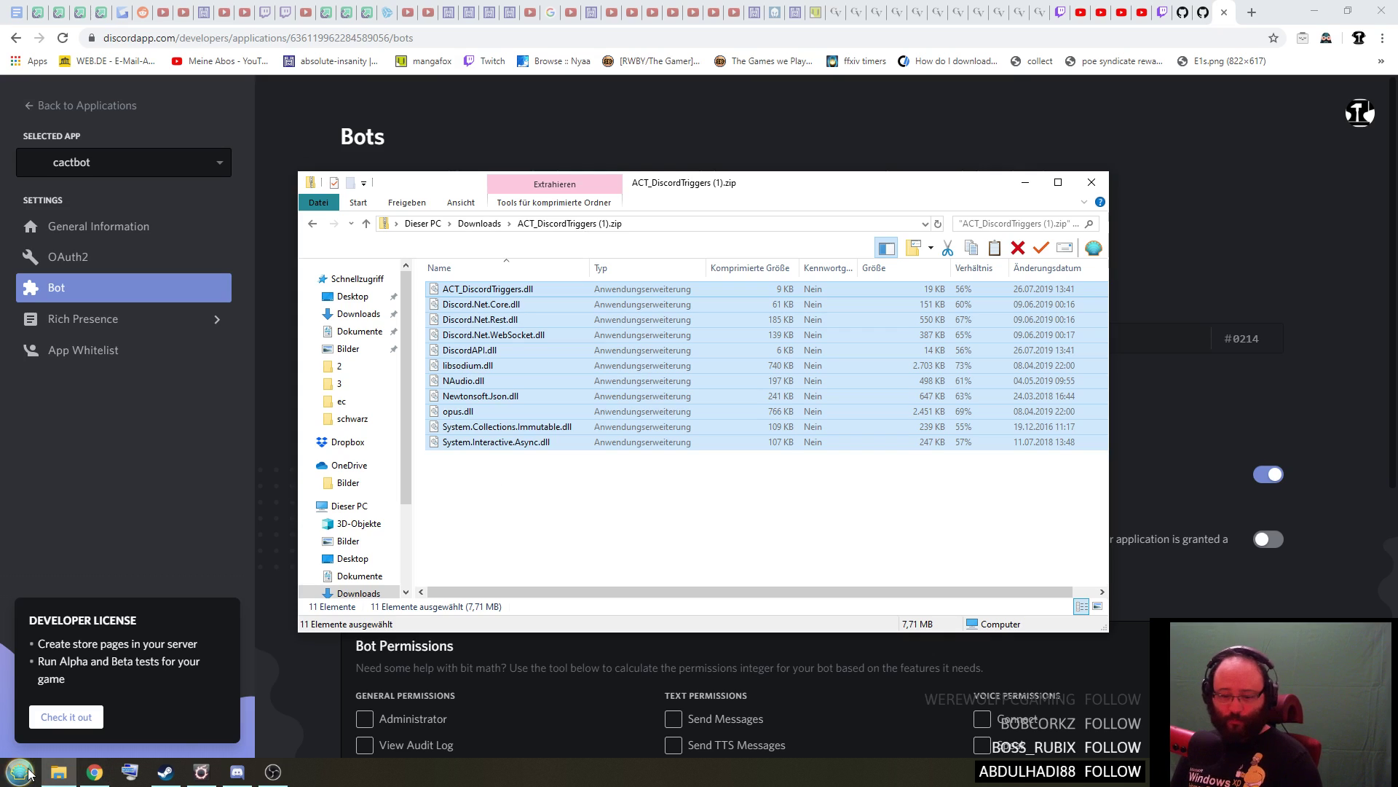
scroll(391, 510, "down", 2)
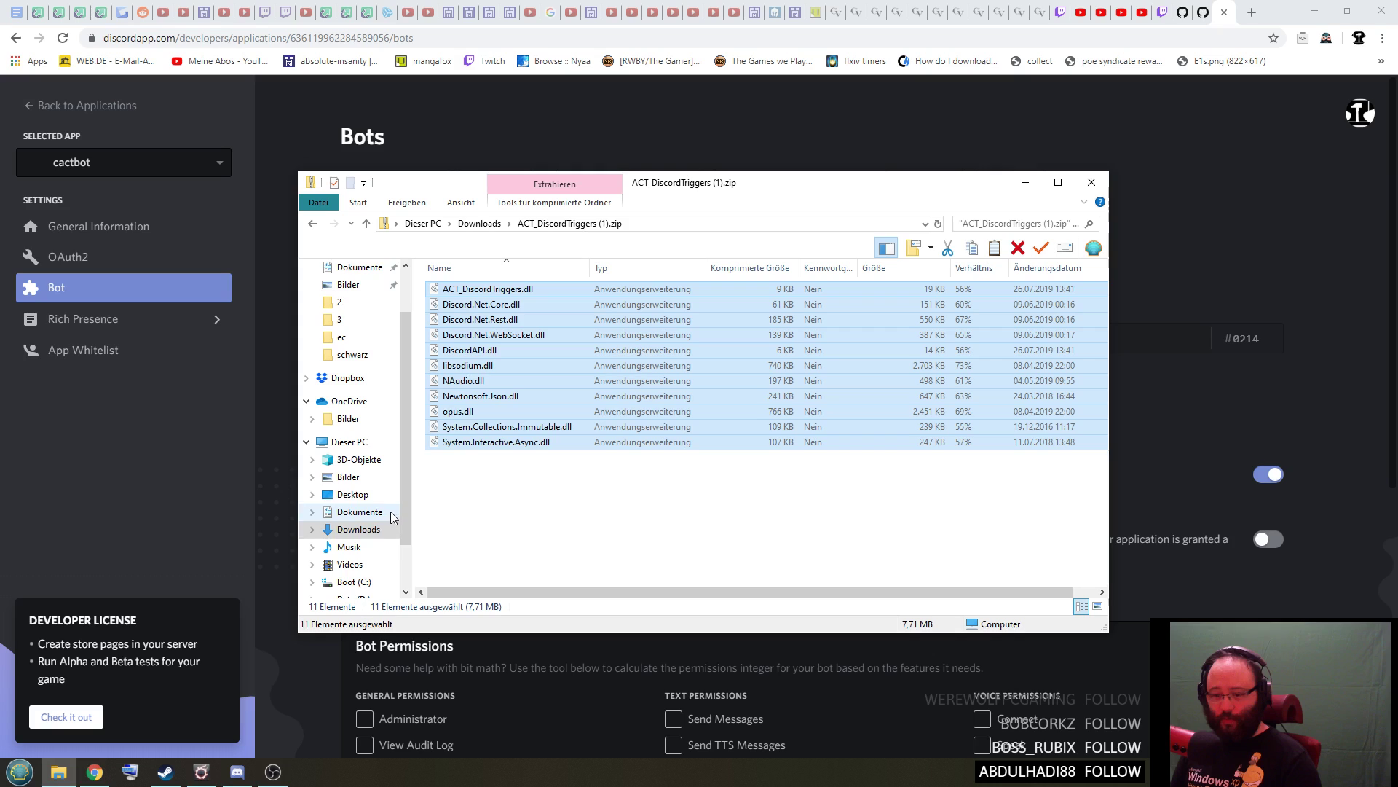
scroll(390, 509, "down", 1)
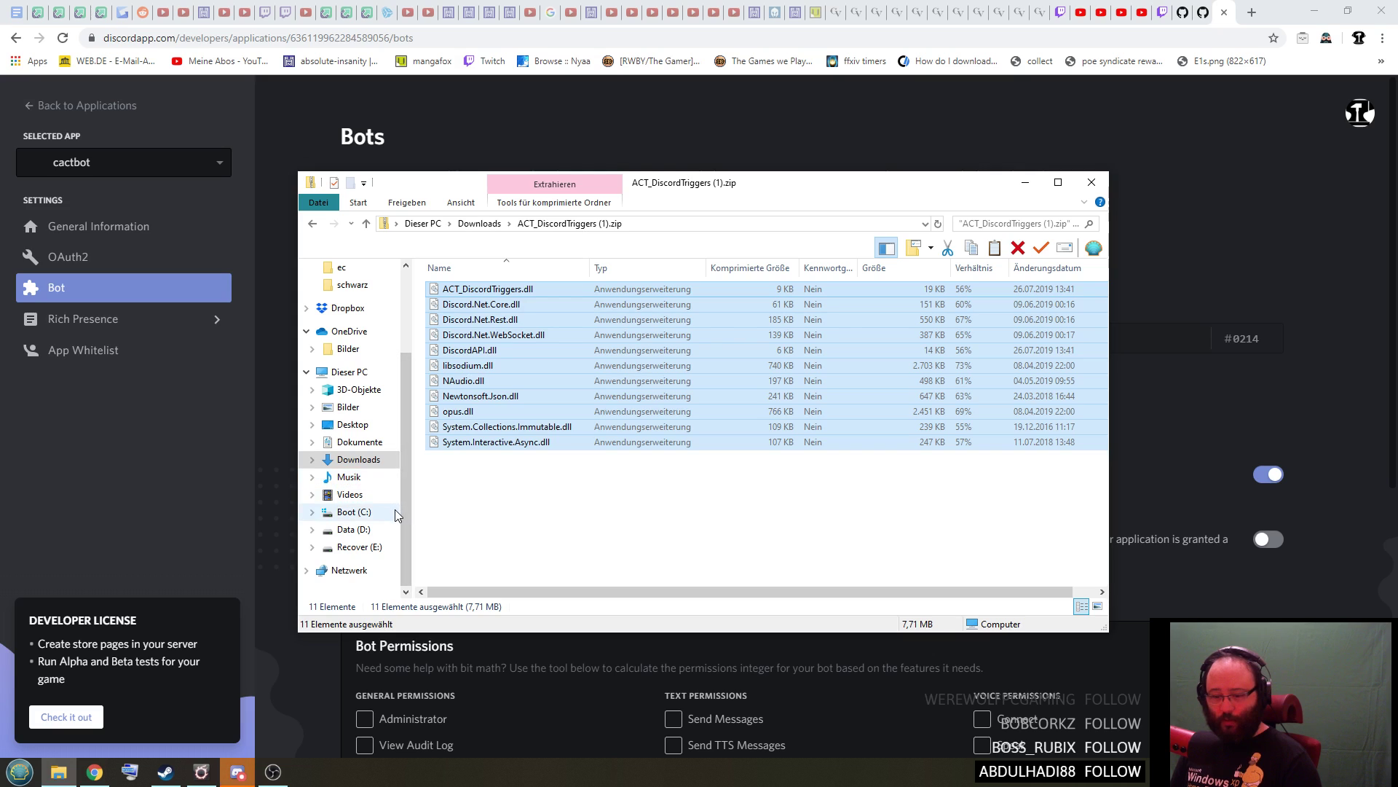
scroll(405, 506, "up", 3)
left_click(352, 296)
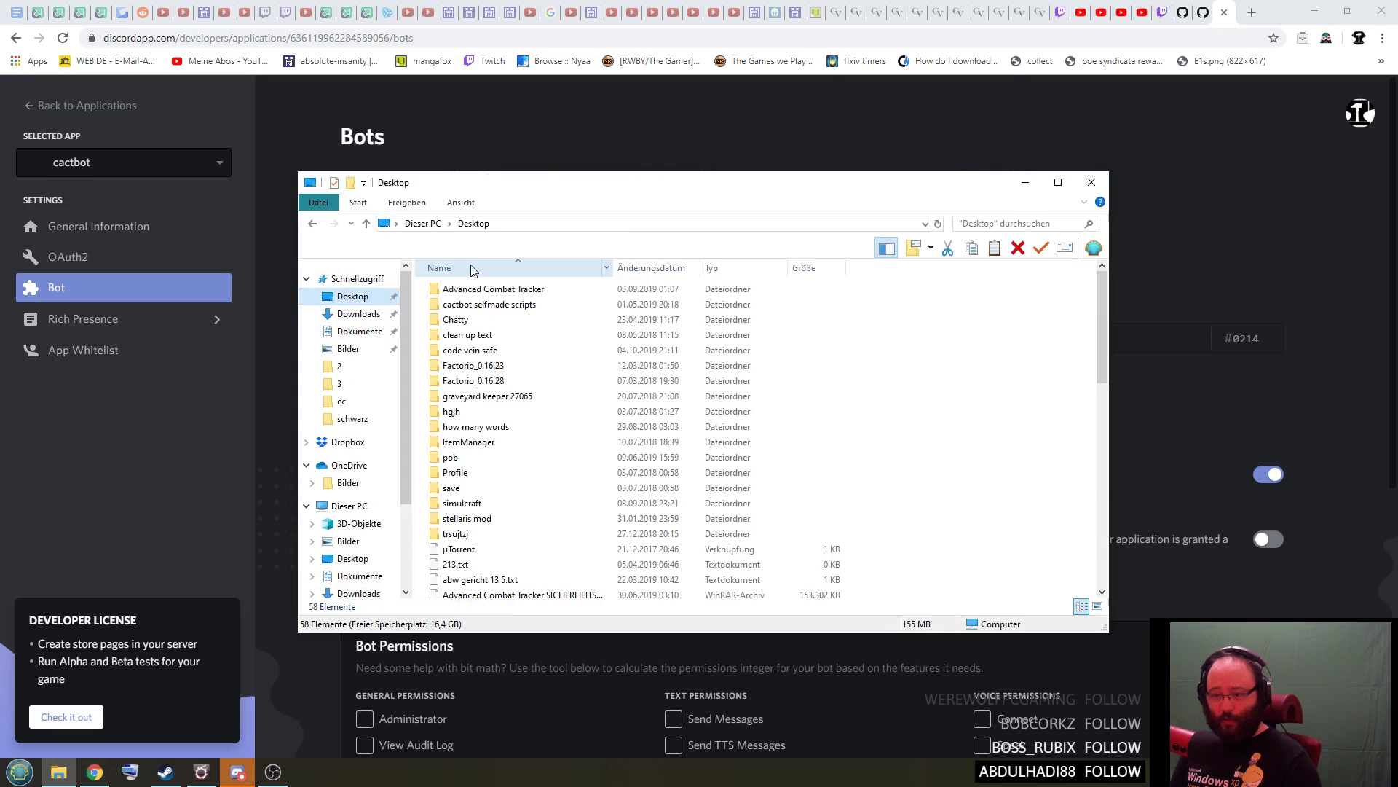
left_click(491, 288)
double_click(491, 288)
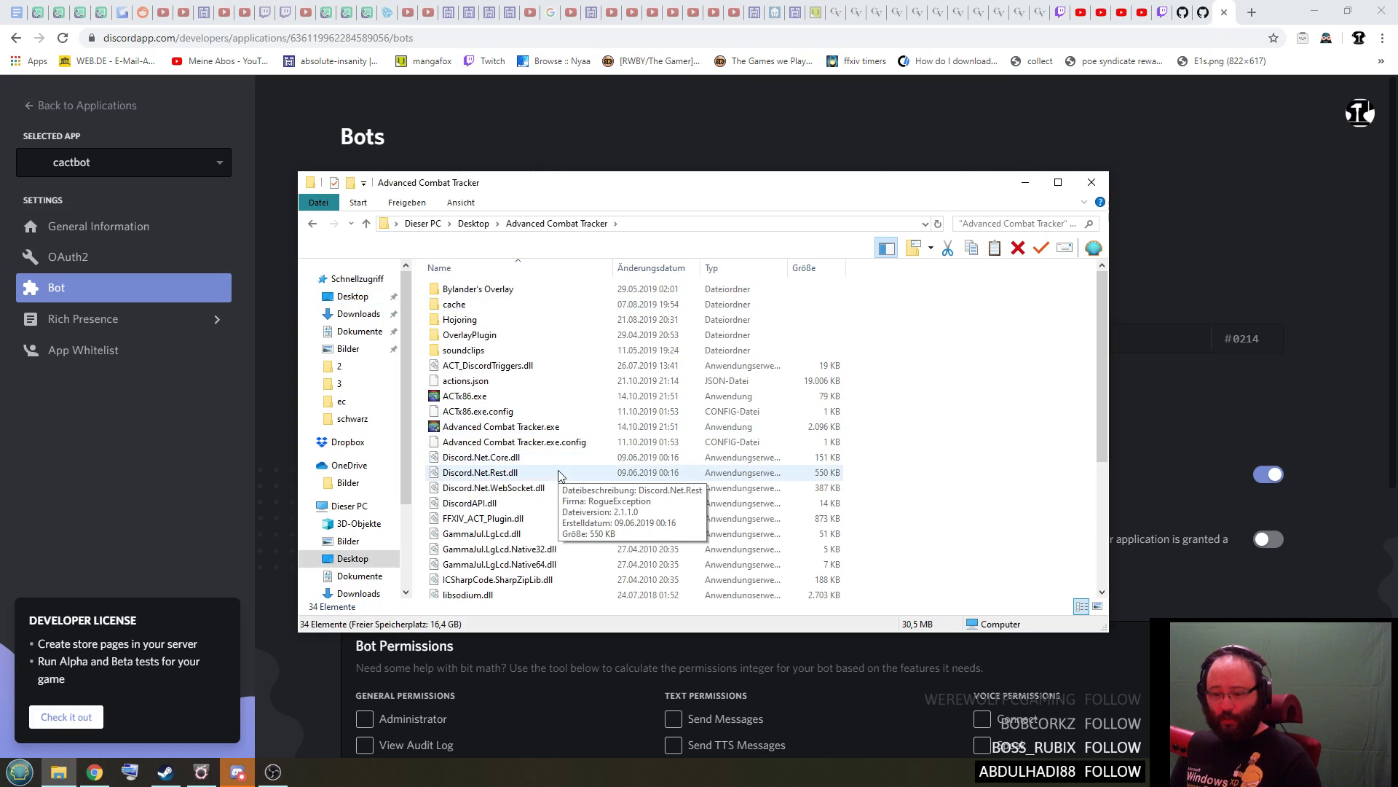
- Launch Advanced Combat Tracker from its folder and decline the offered Cactbot update
scroll(559, 473, "up", 2)
left_click(481, 472)
left_click(484, 367)
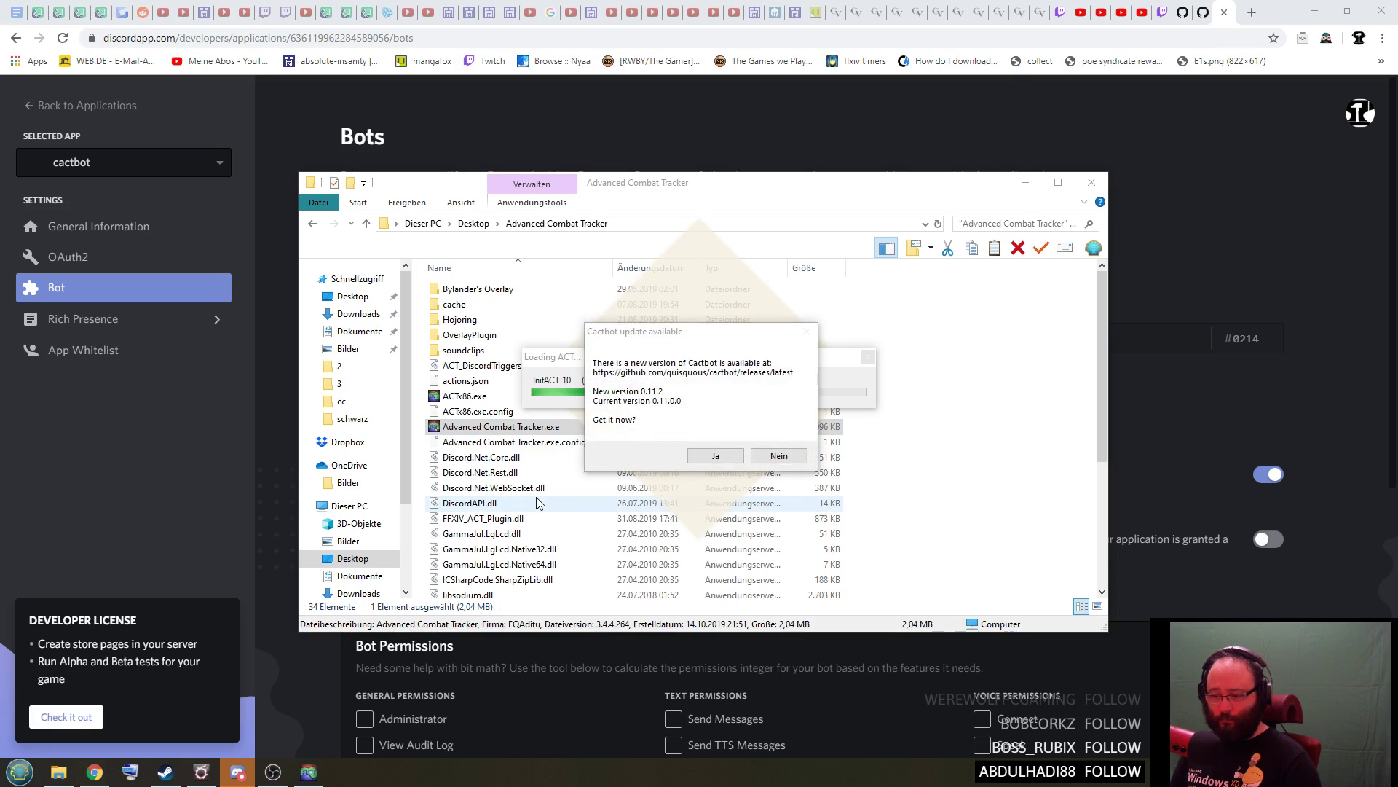
left_click(778, 457)
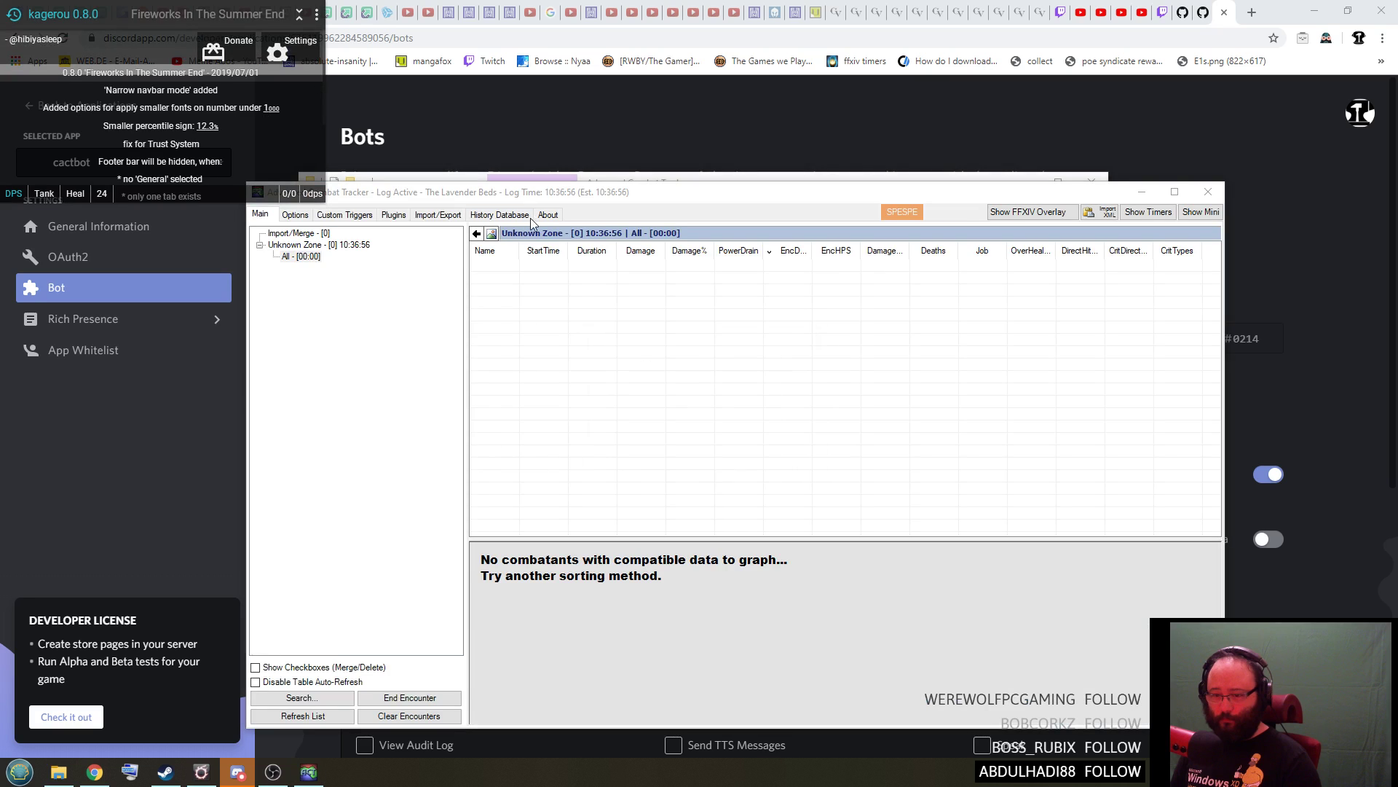
left_click_drag(531, 192, 549, 217)
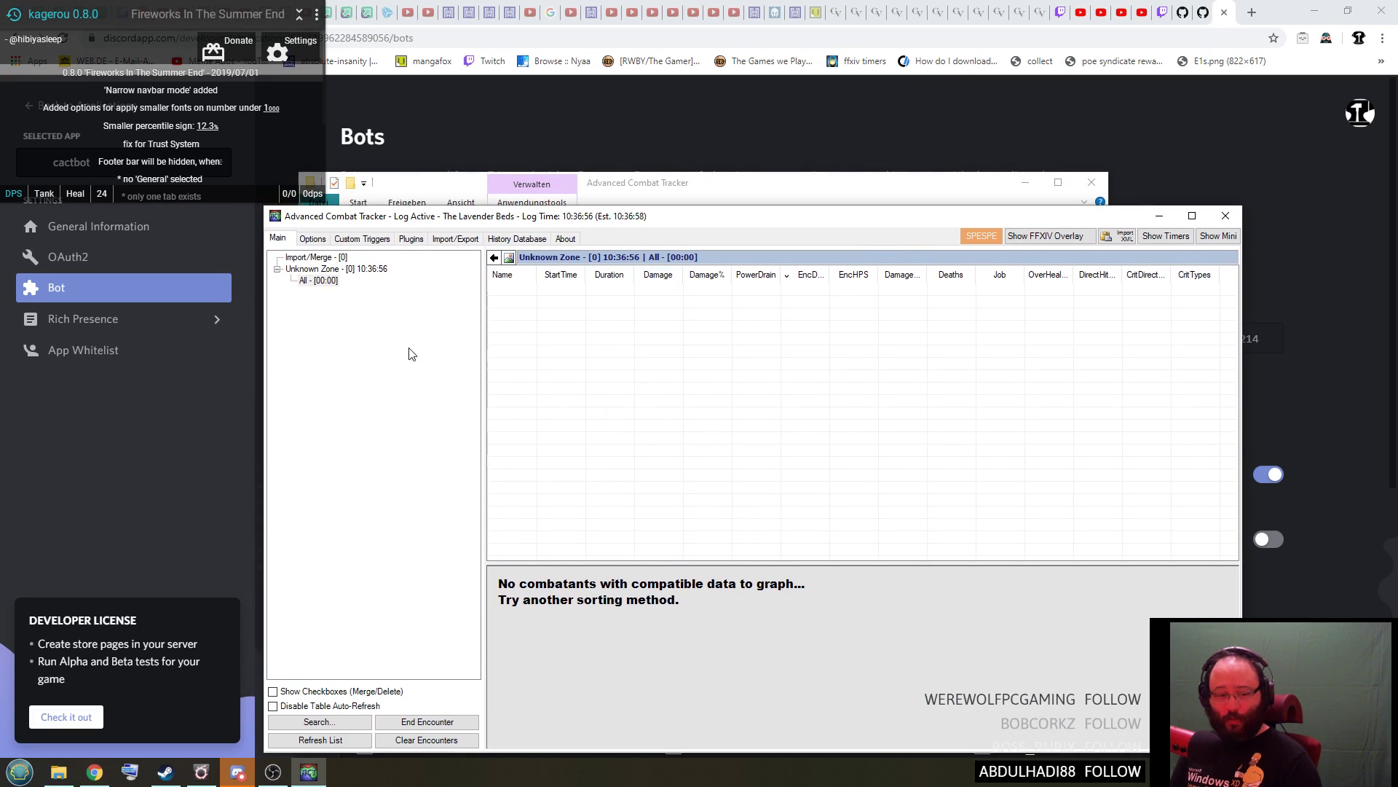
- Choose ACT_DiscordTriggers.dll from the Advanced Combat Tracker folder as the plugin file and show that plugin's information in the plugin listing
left_click(411, 239)
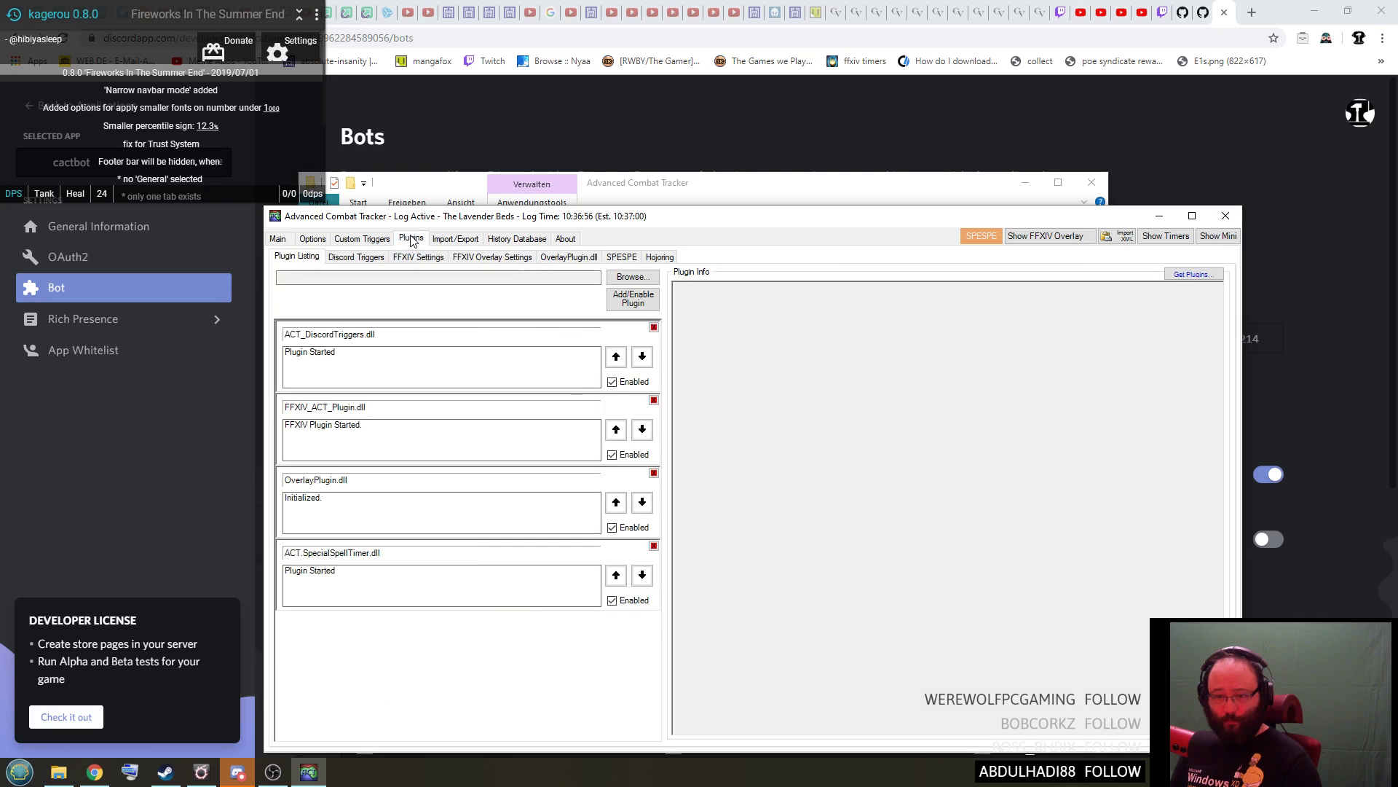
left_click(632, 278)
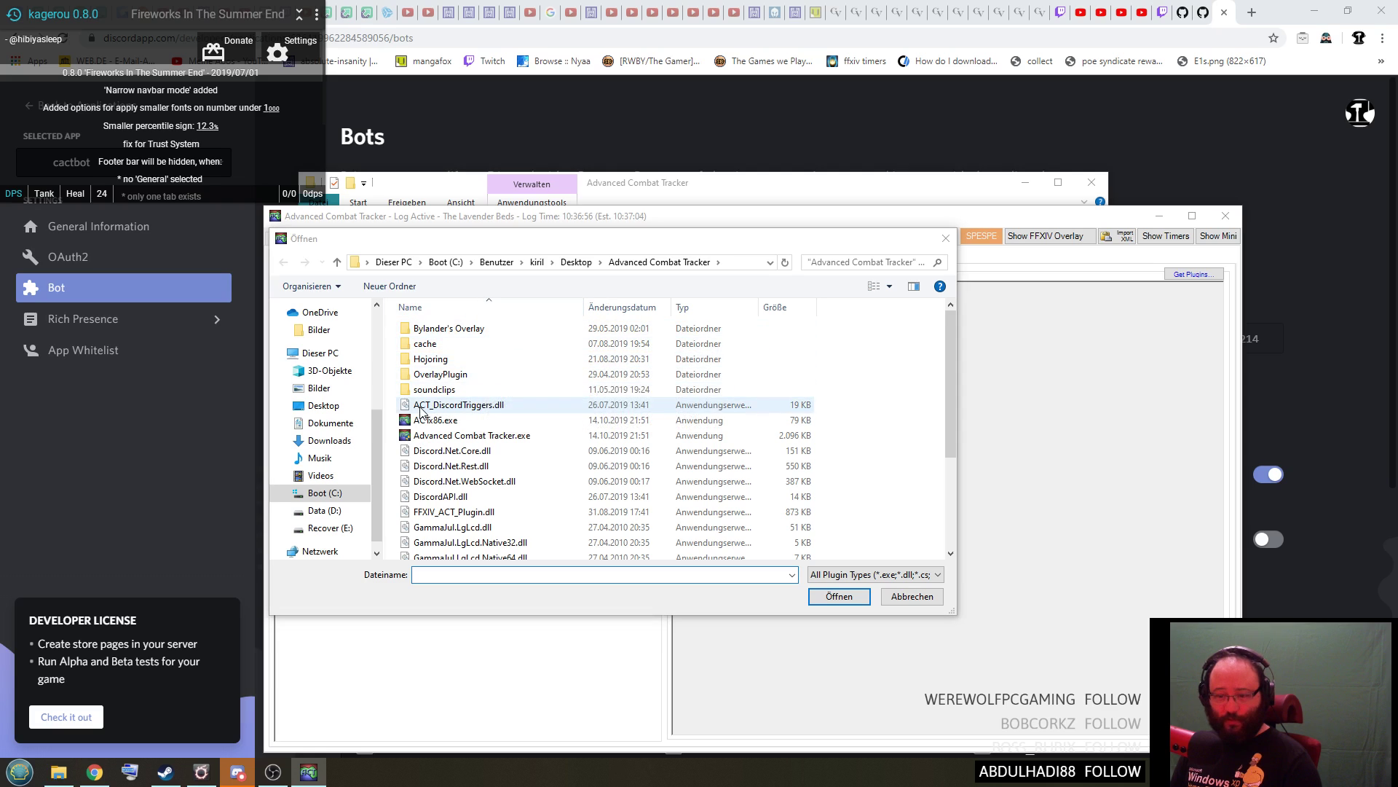
left_click(509, 407)
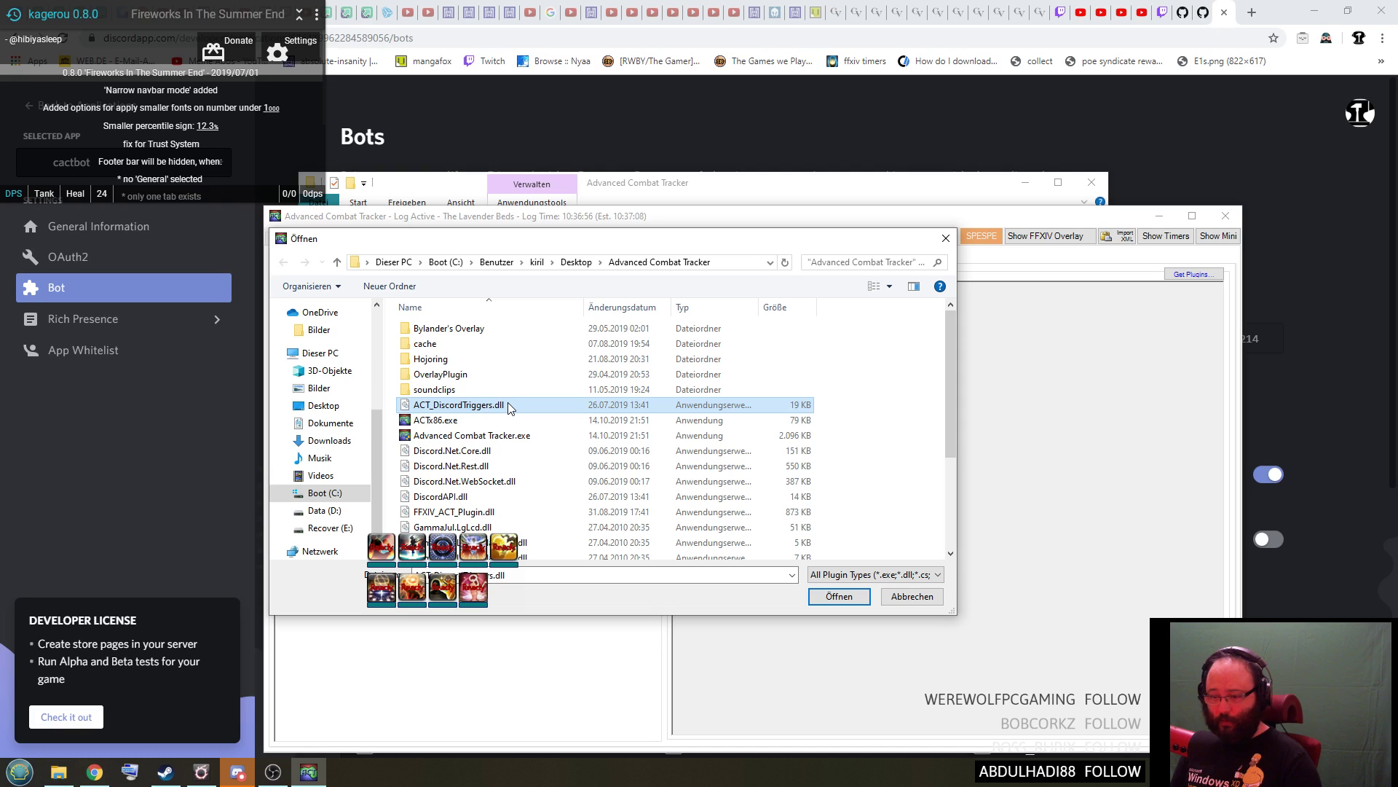
left_click(839, 595)
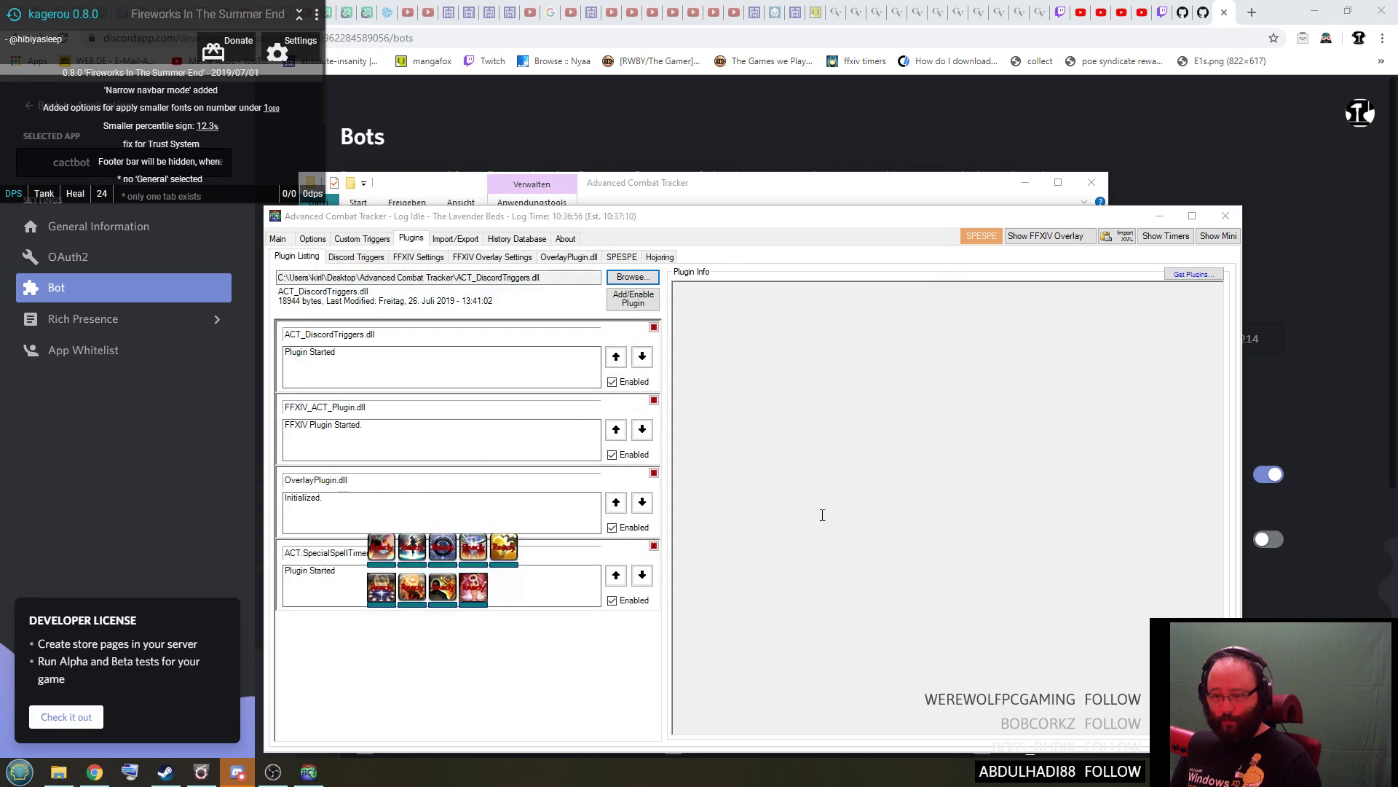
left_click(633, 304)
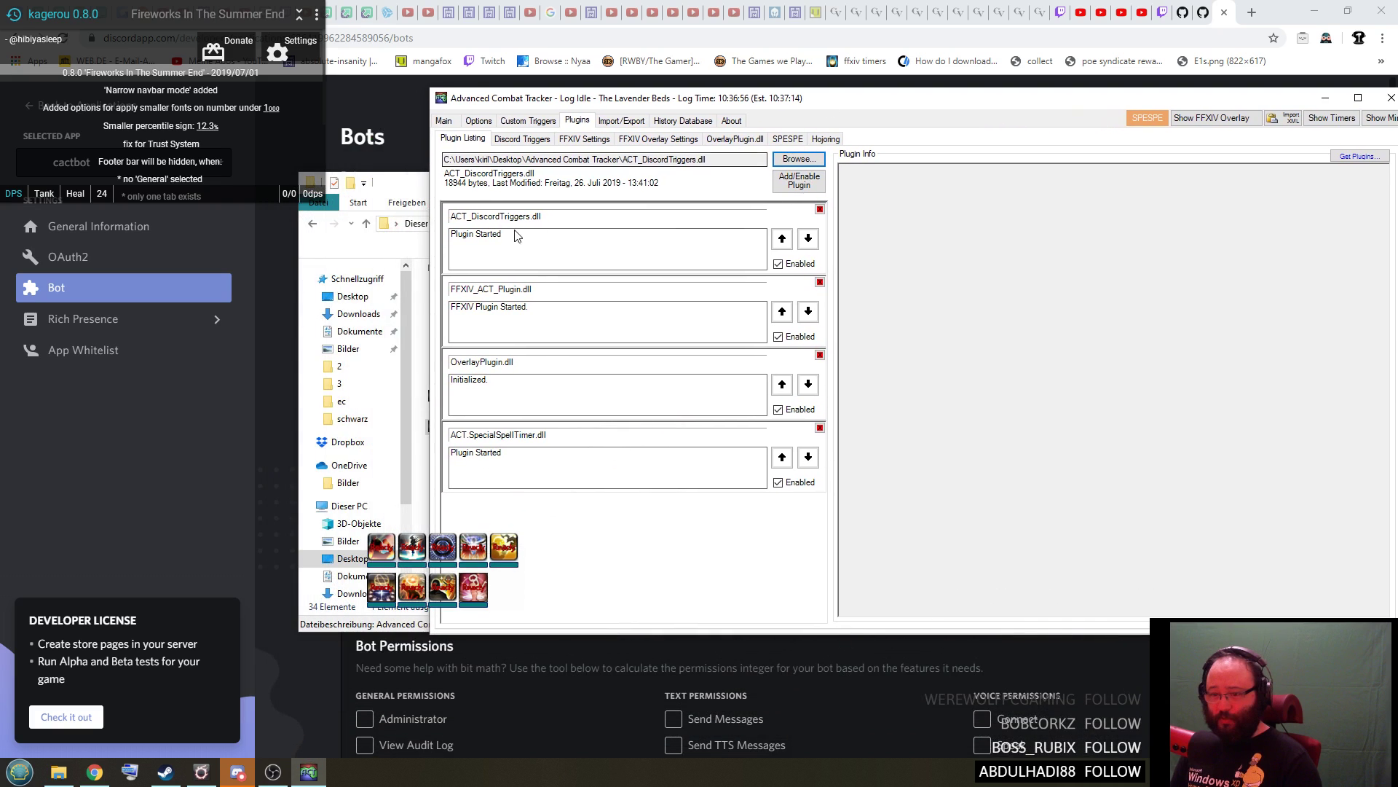
left_click(561, 227)
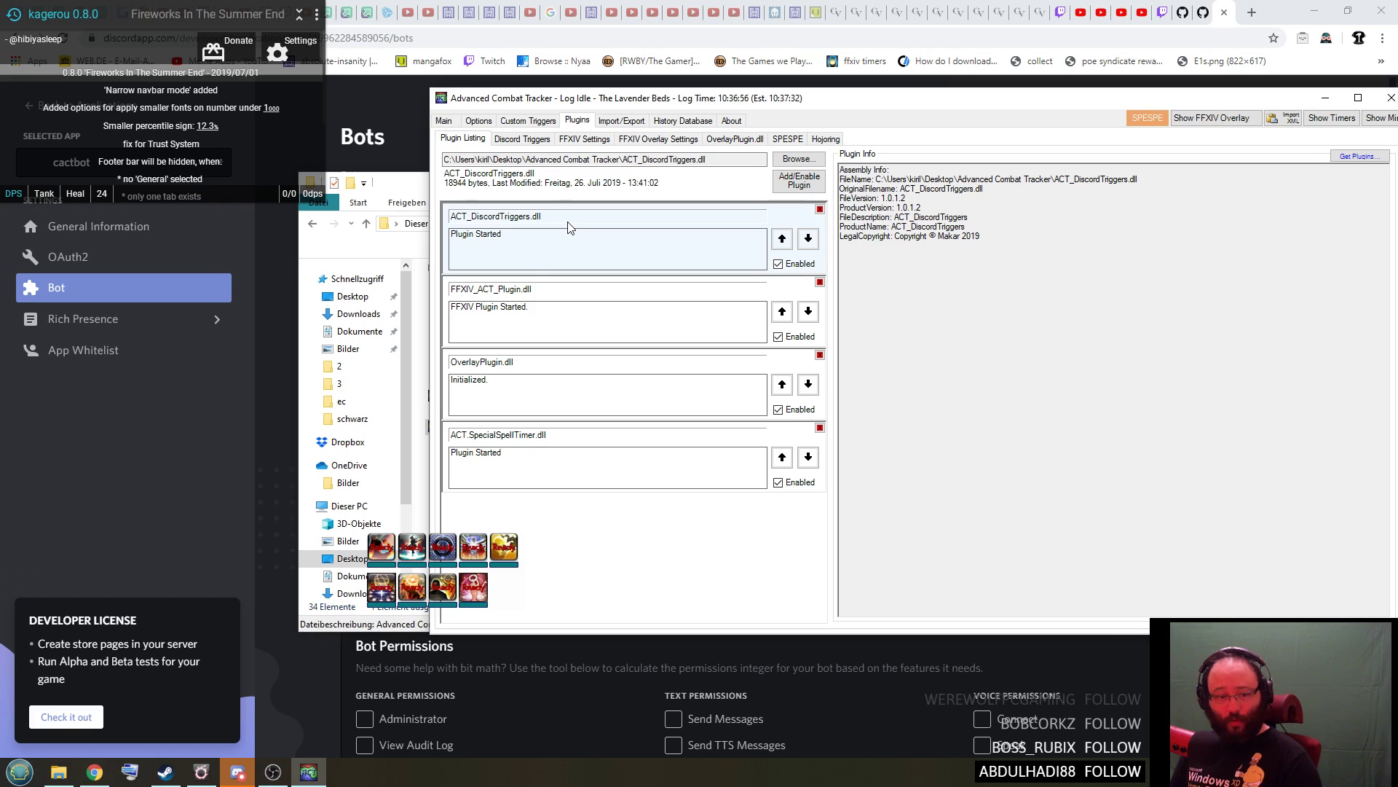
- Restart Advanced Combat Tracker, declining the Cactbot update, and switch back to the cactbot bot settings in the browser
key("alt+F4")
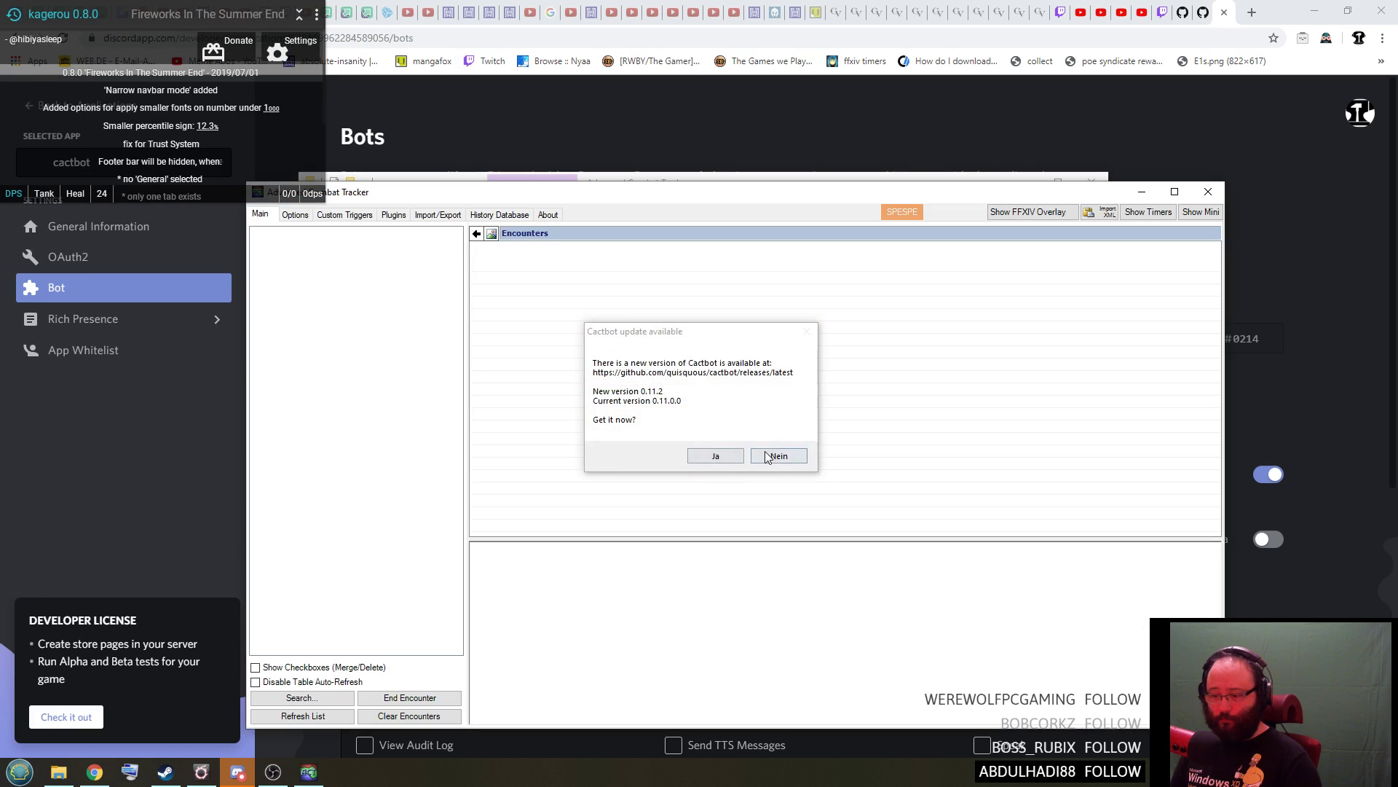
left_click(768, 456)
left_click_drag(569, 201, 668, 180)
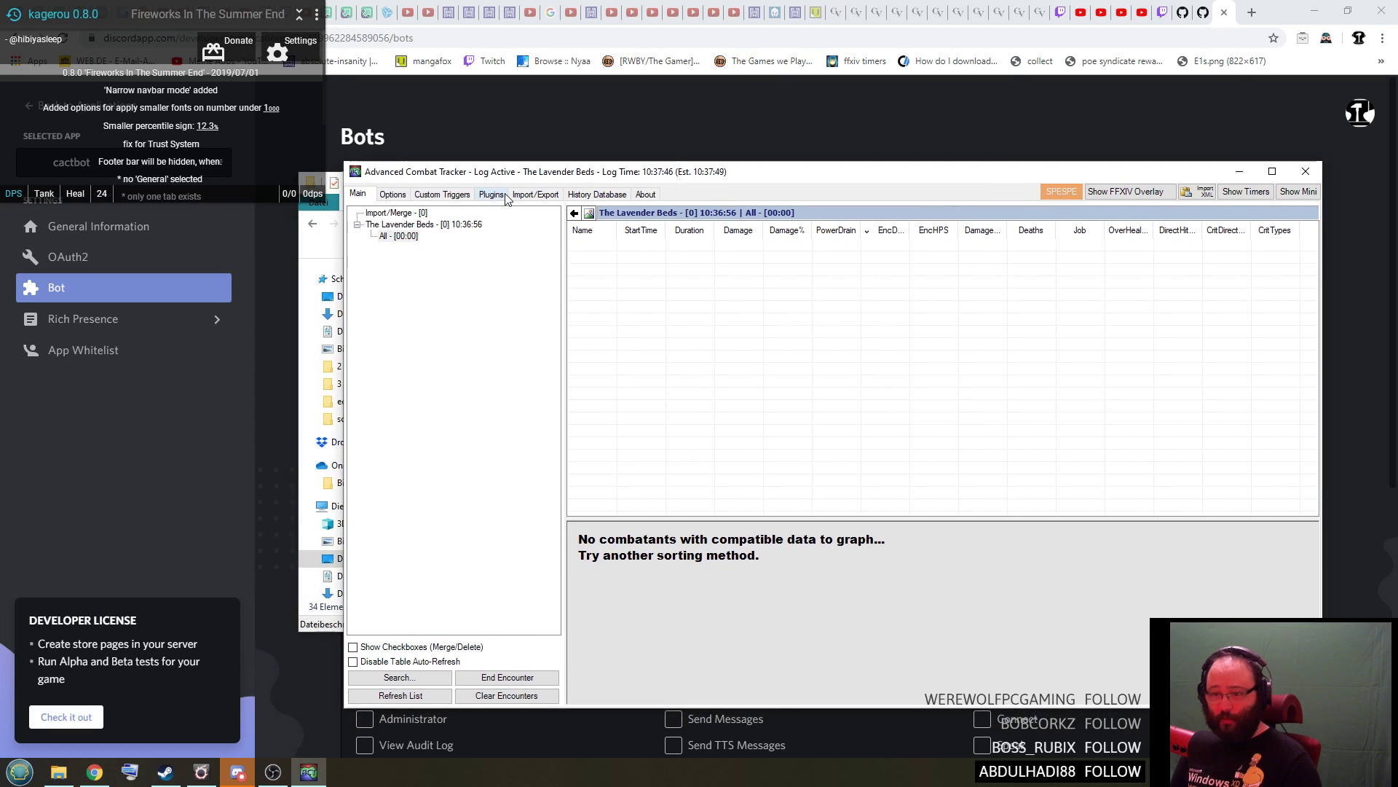
left_click(833, 110)
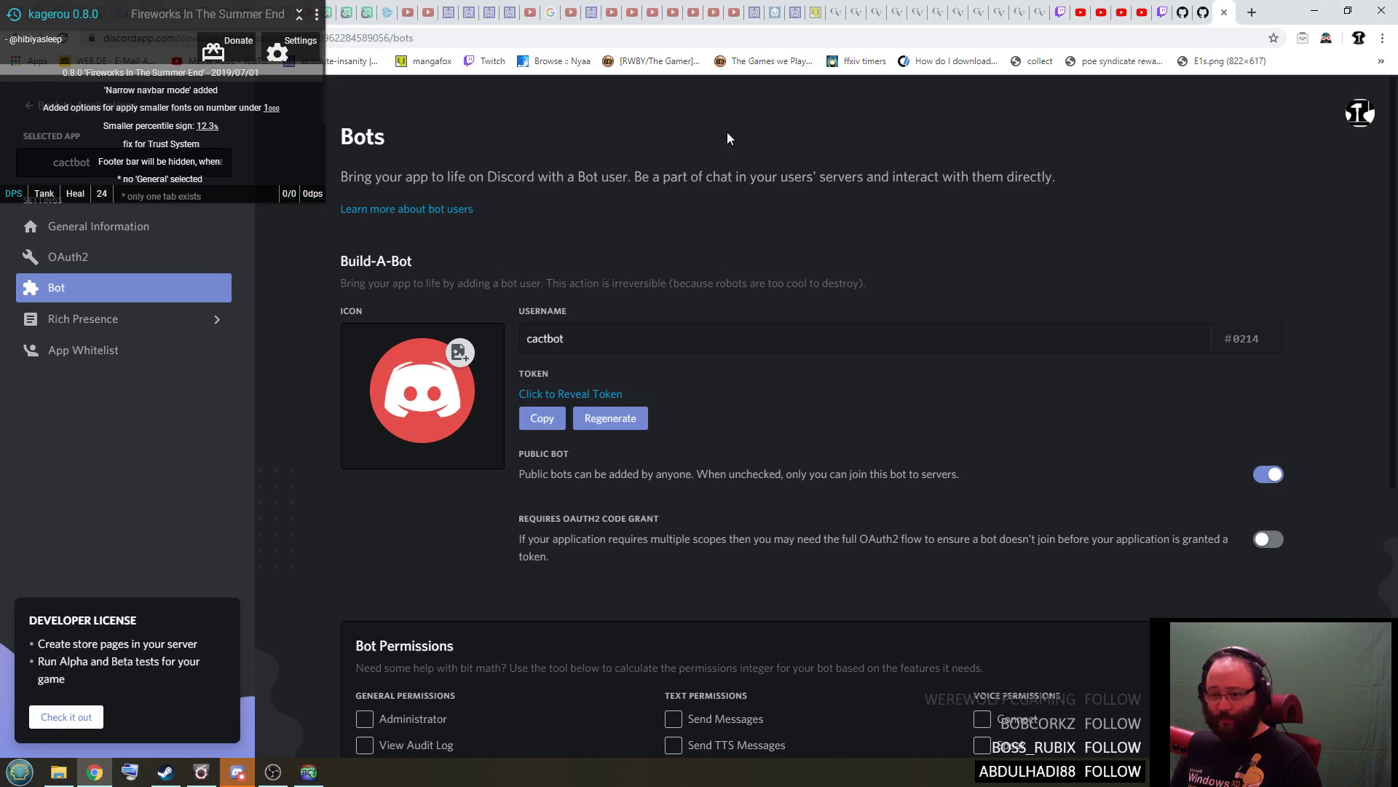
- Copy the cactbot bot's token and open the Discord Triggers plugin settings in Advanced Combat Tracker
left_click(316, 21)
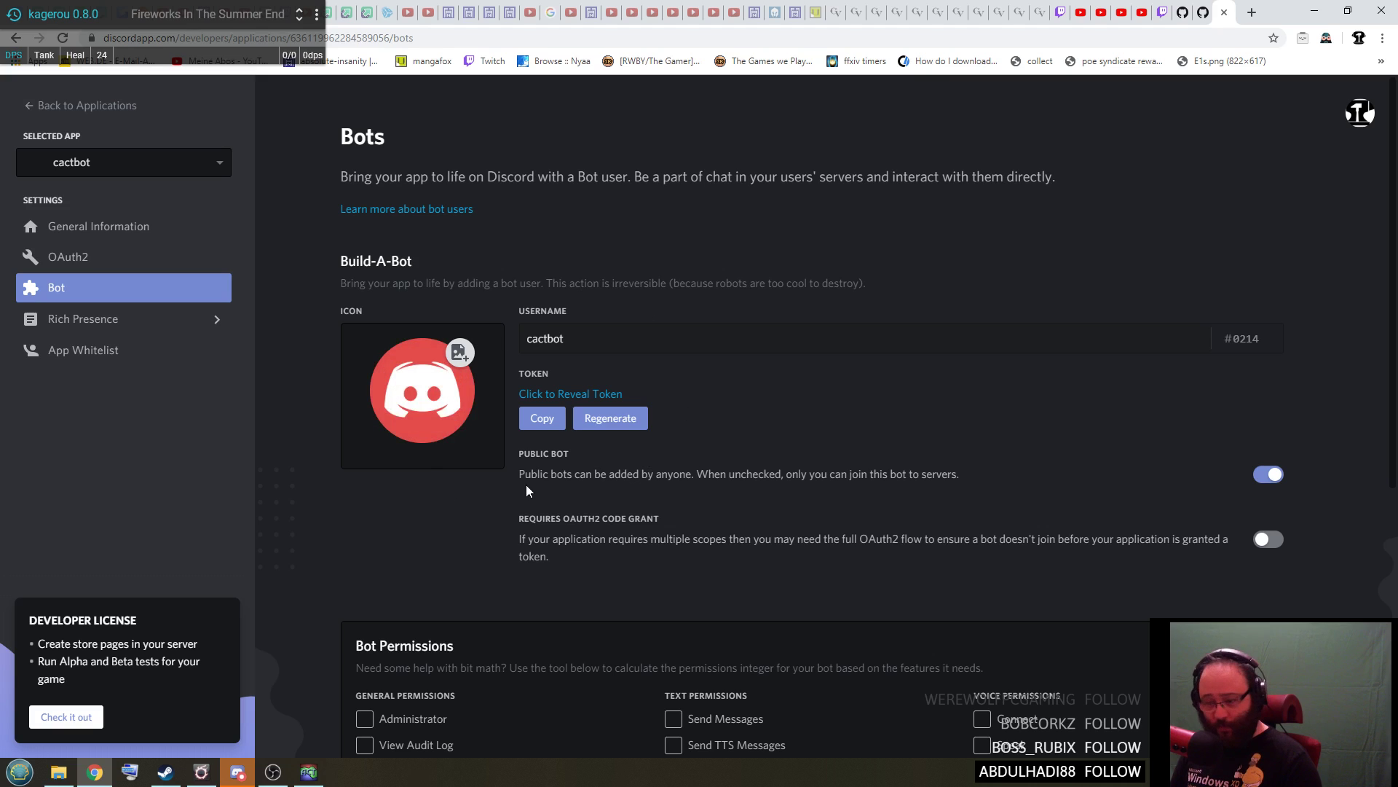
left_click(547, 428)
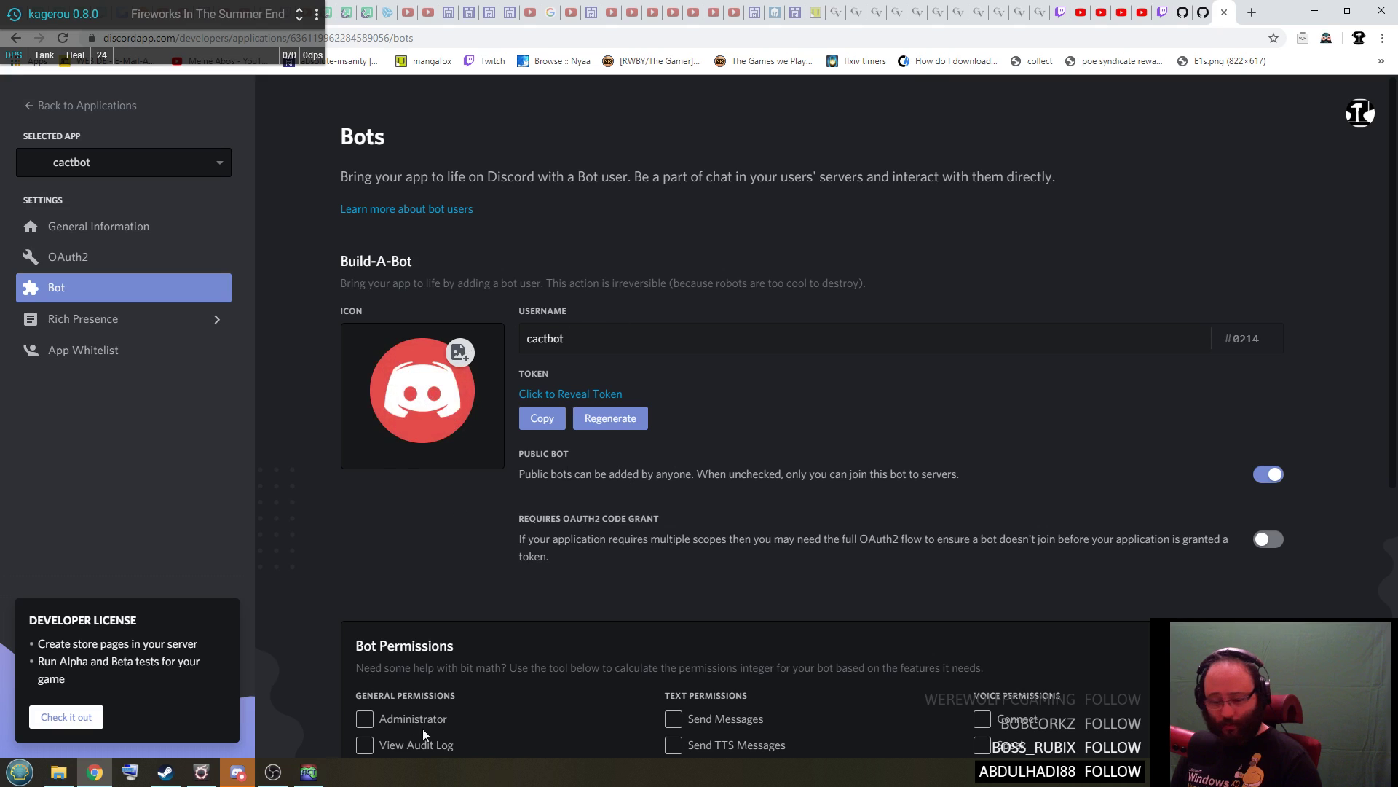
left_click(309, 772)
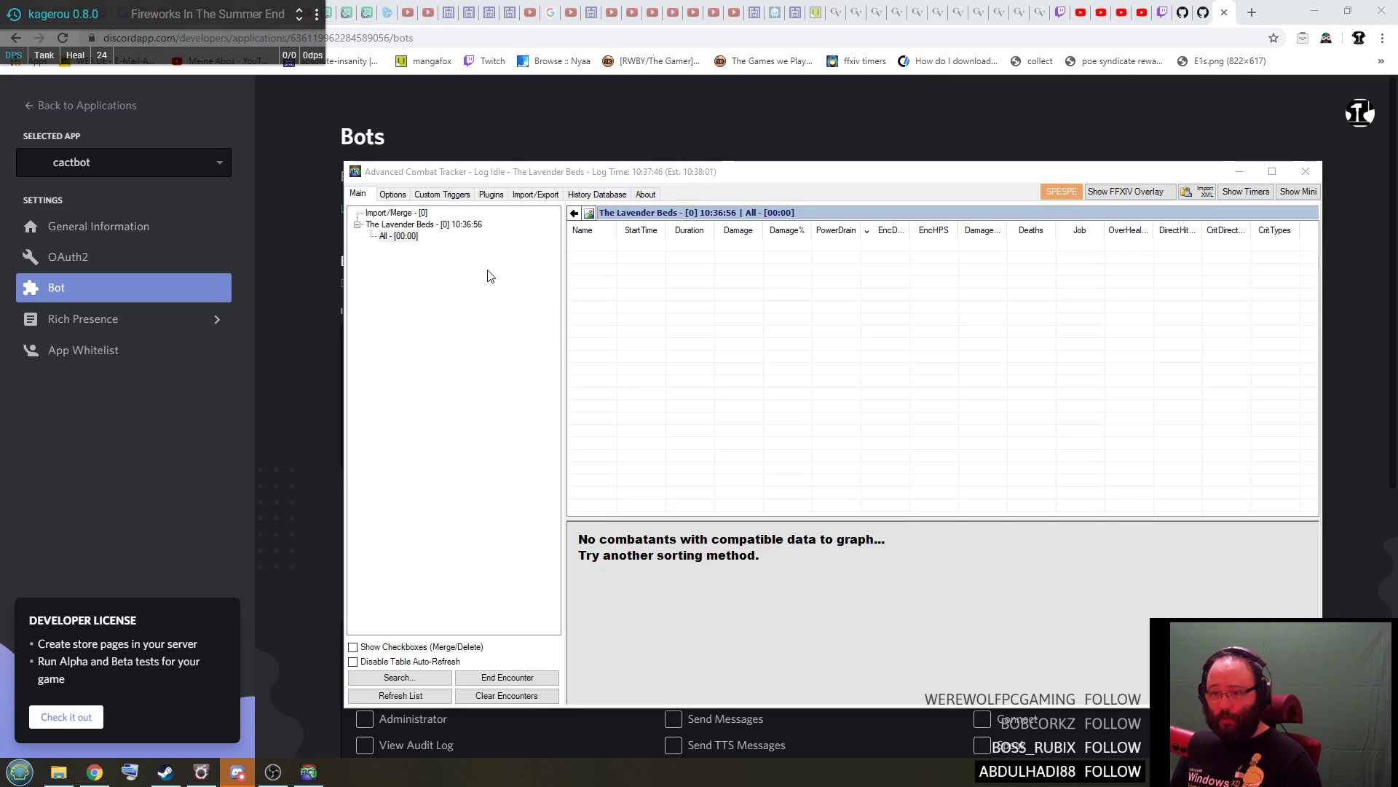
left_click(491, 194)
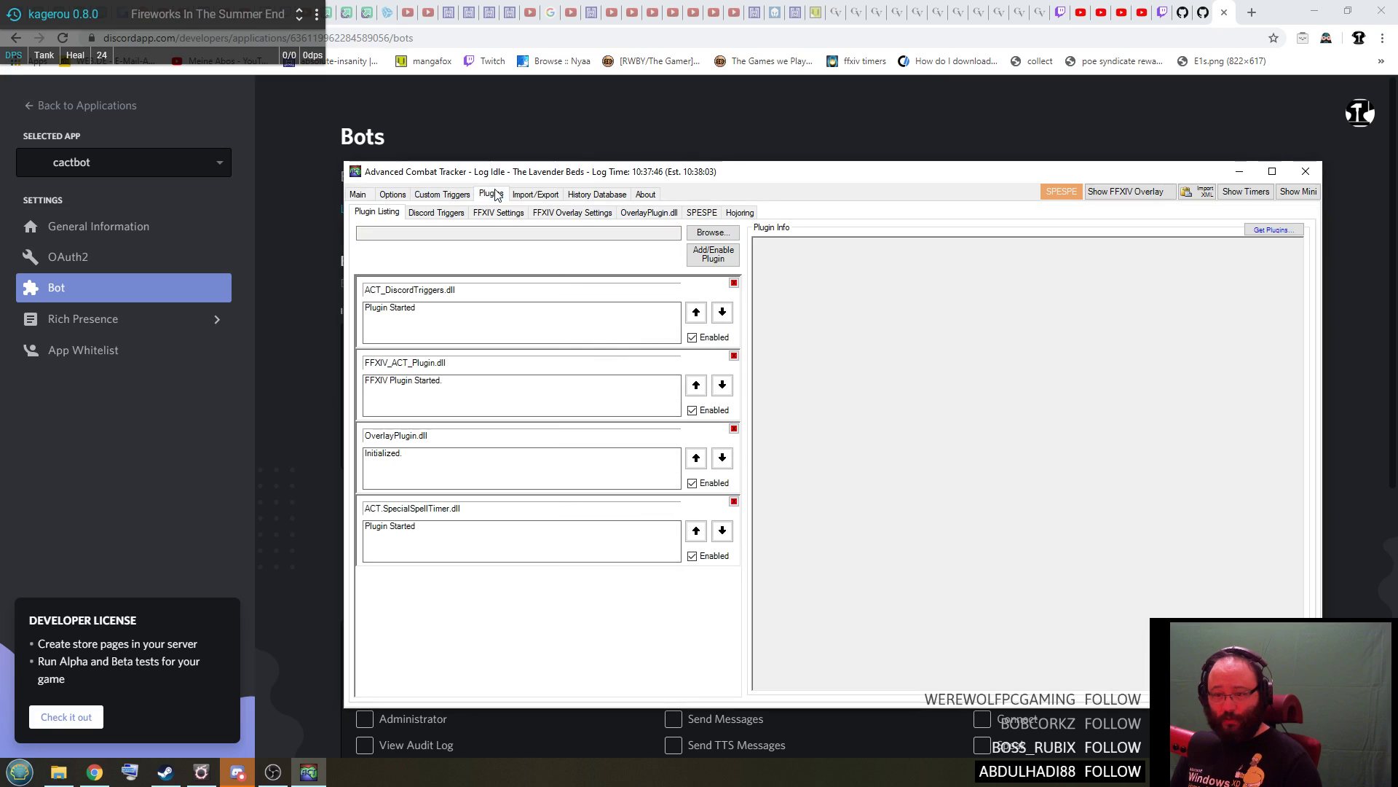
left_click(437, 212)
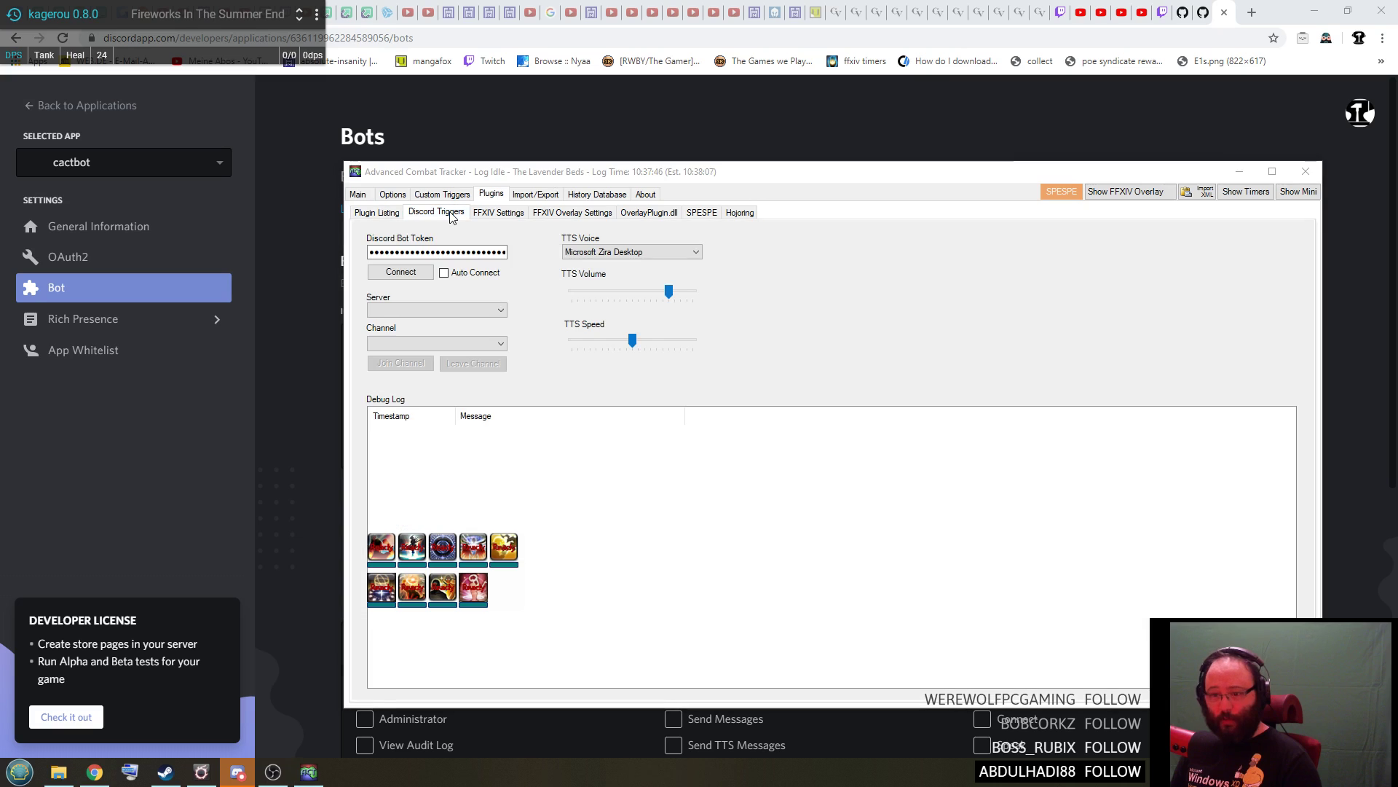
- Connect the plugin to Discord with the token in the Discord Bot Token field
left_click(403, 252)
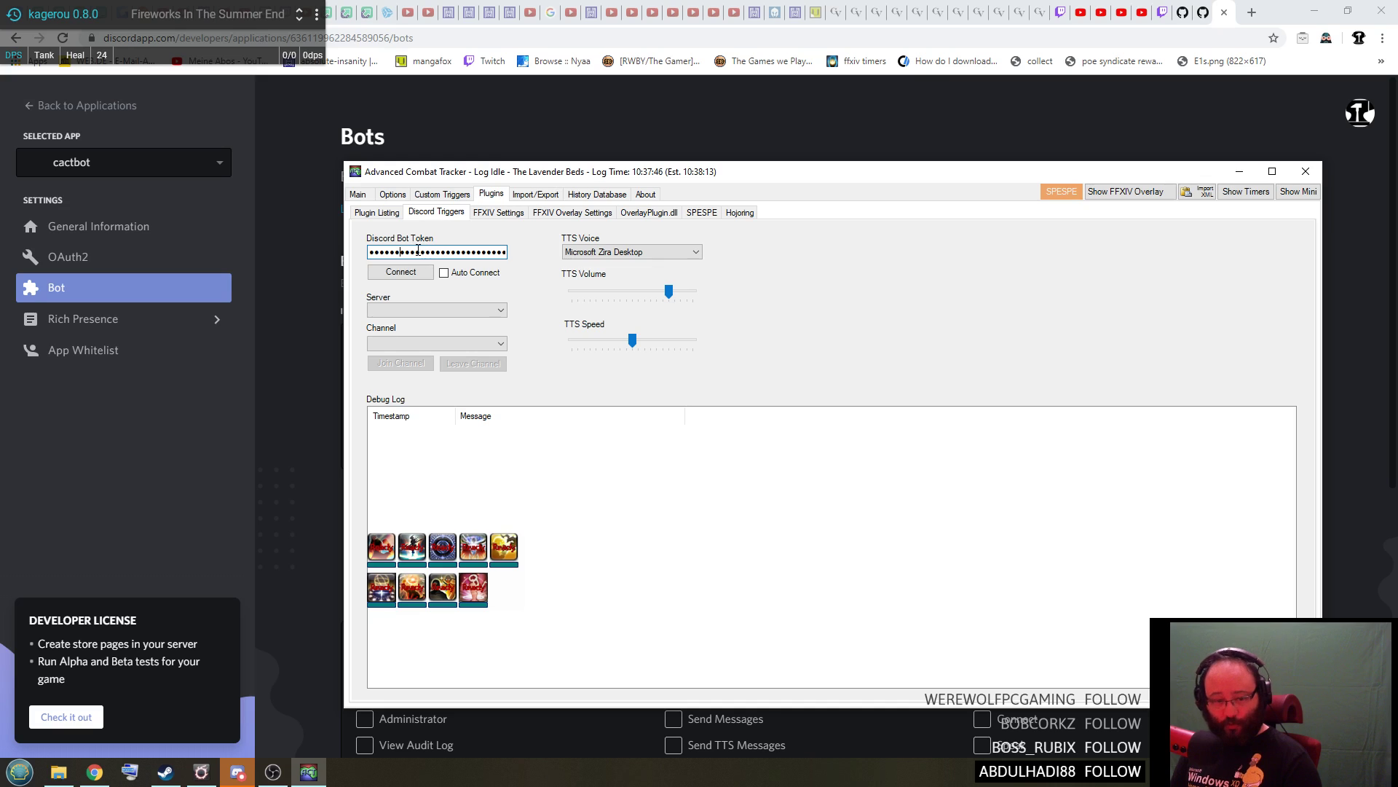
left_click_drag(565, 178, 571, 135)
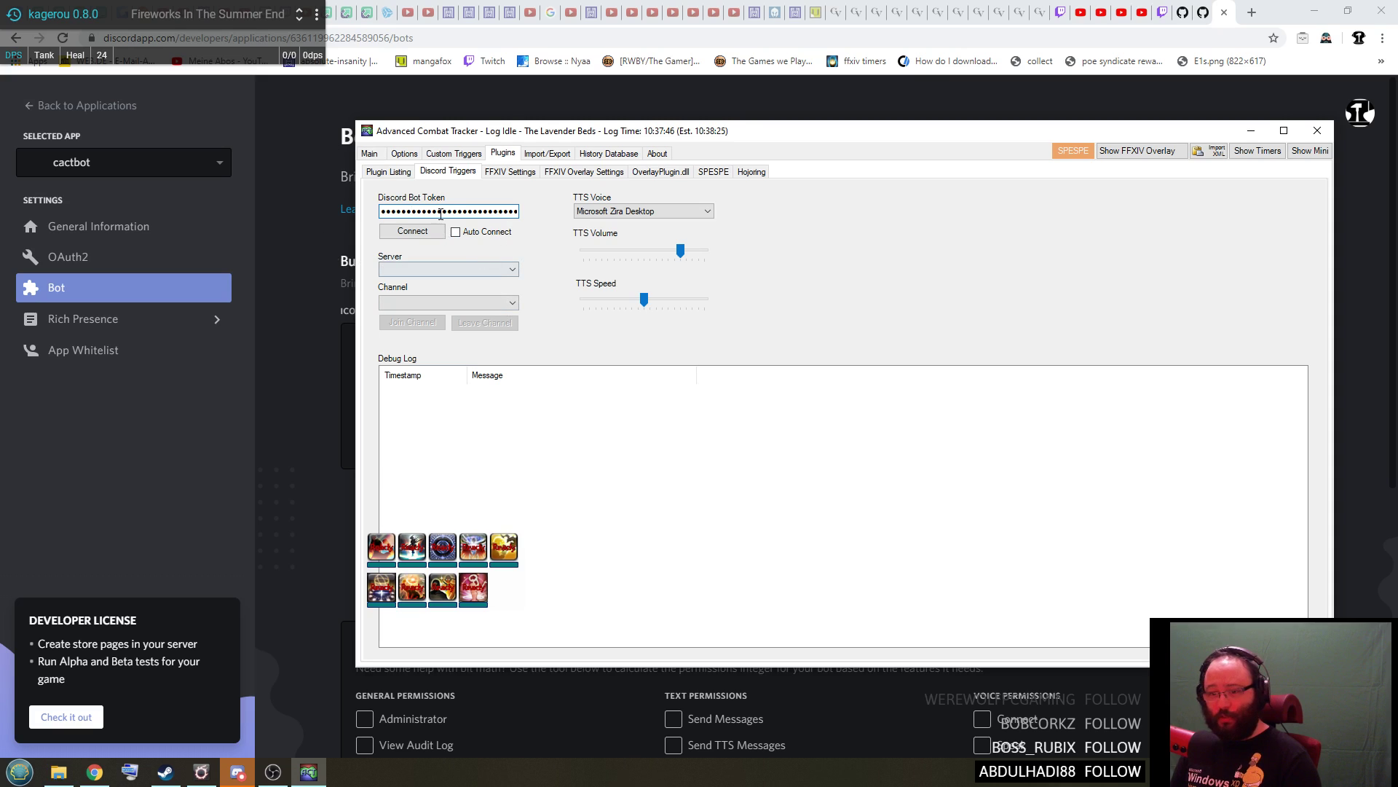
left_click(404, 239)
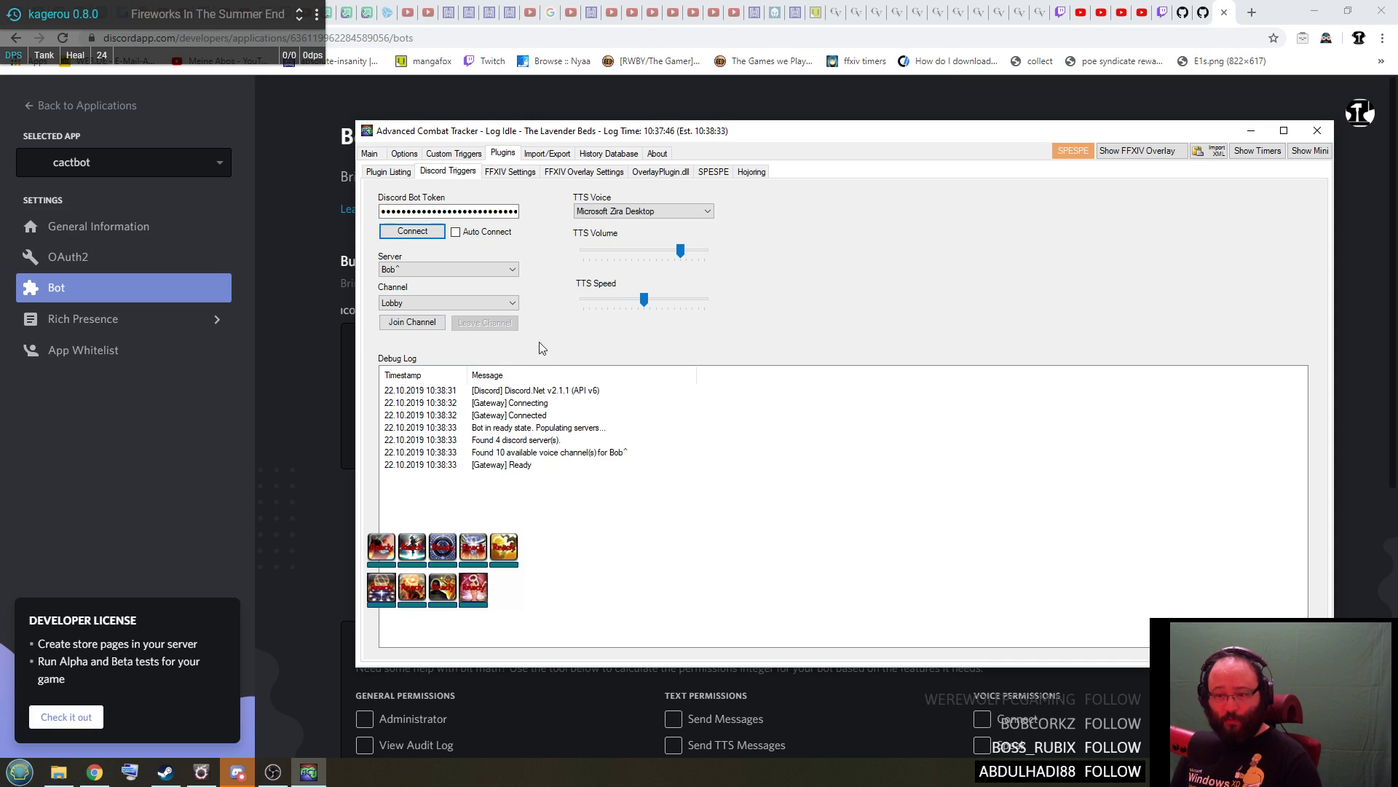
- Choose the first listed Discord server and keep Lobby as its voice channel
left_click(513, 268)
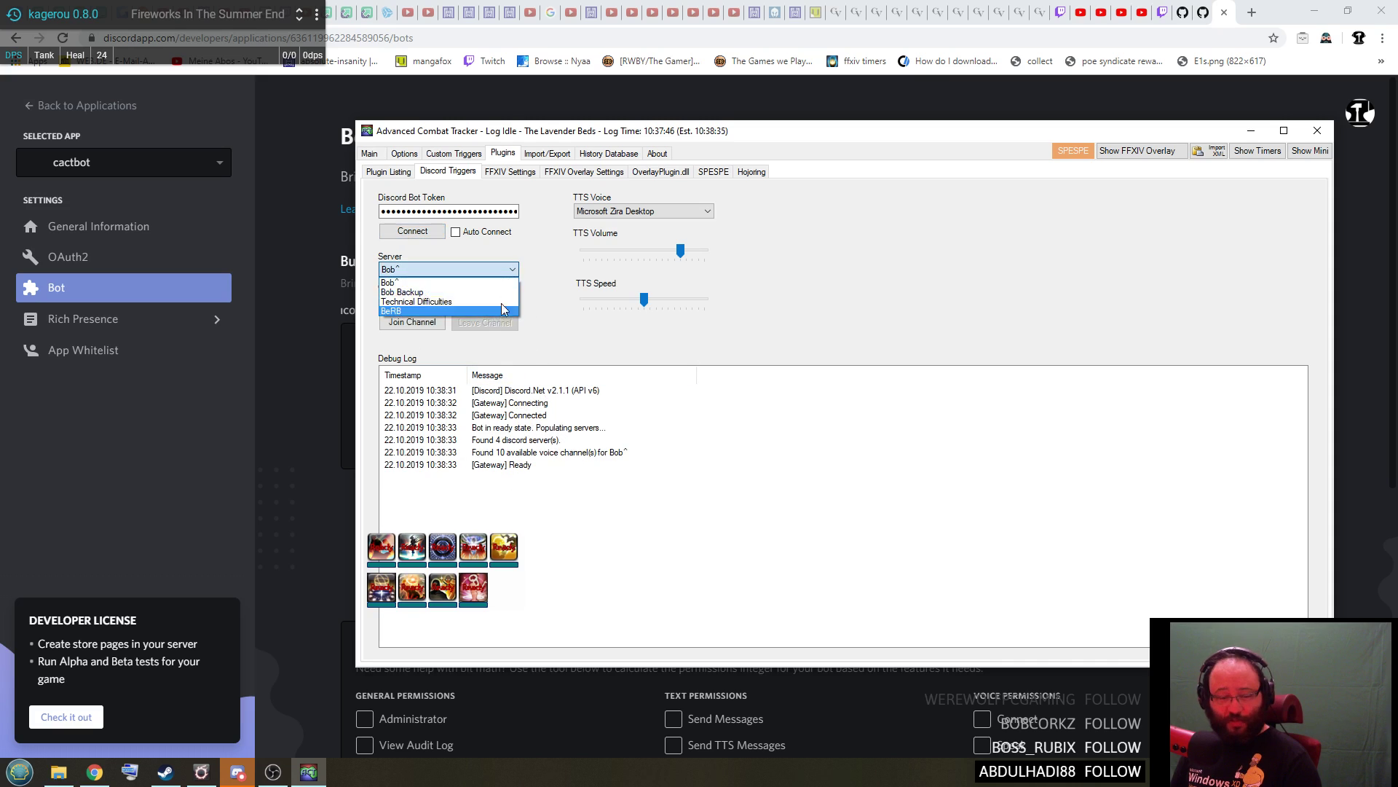
left_click(503, 282)
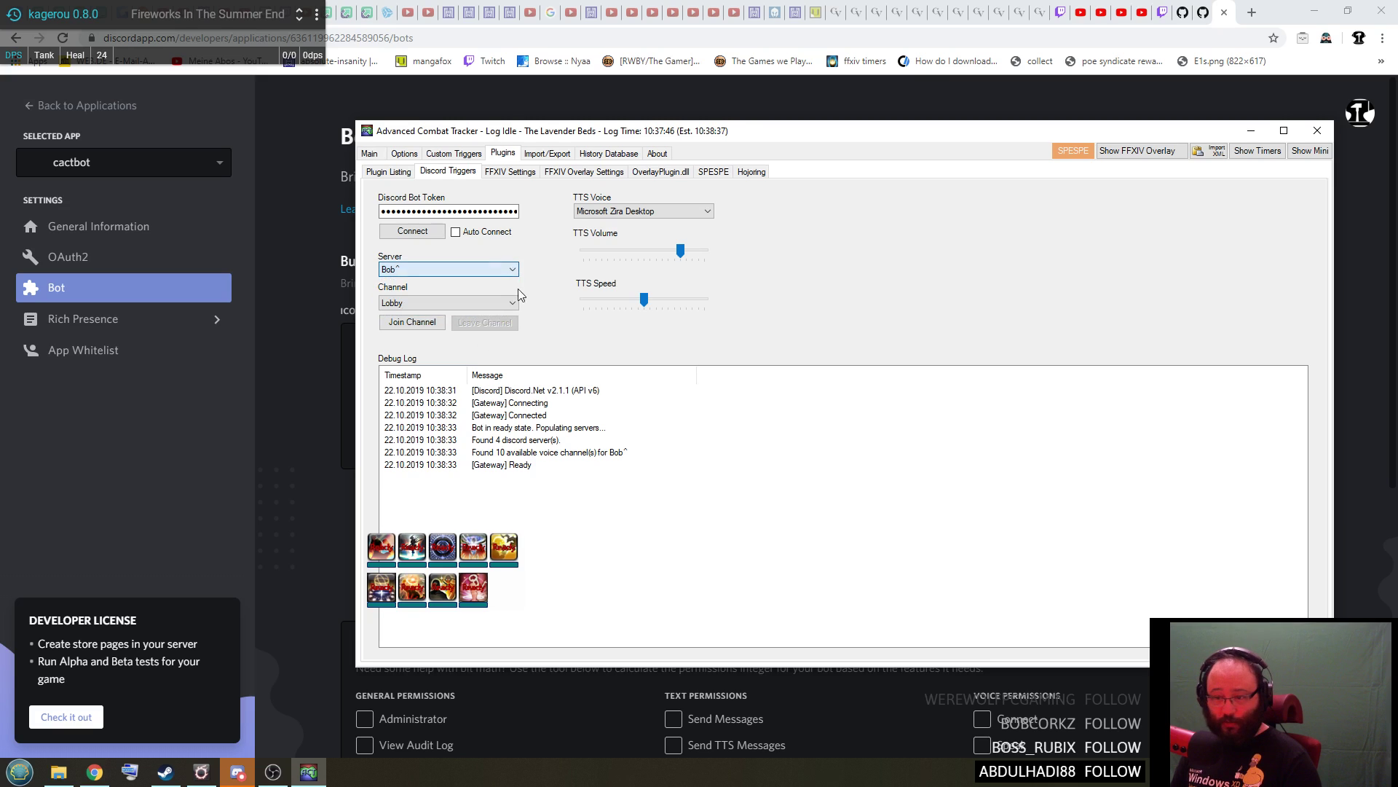
left_click(509, 305)
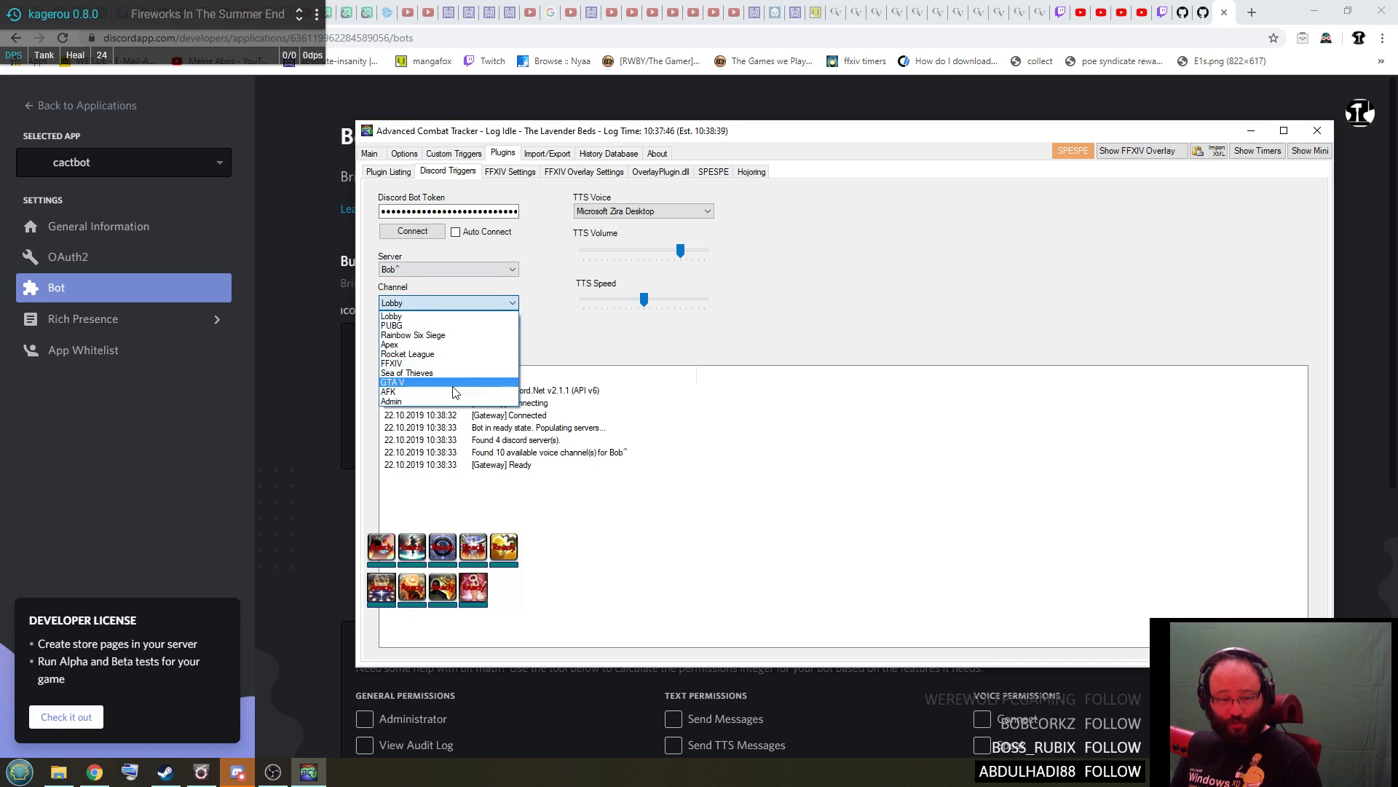
key("Escape")
left_click(421, 324)
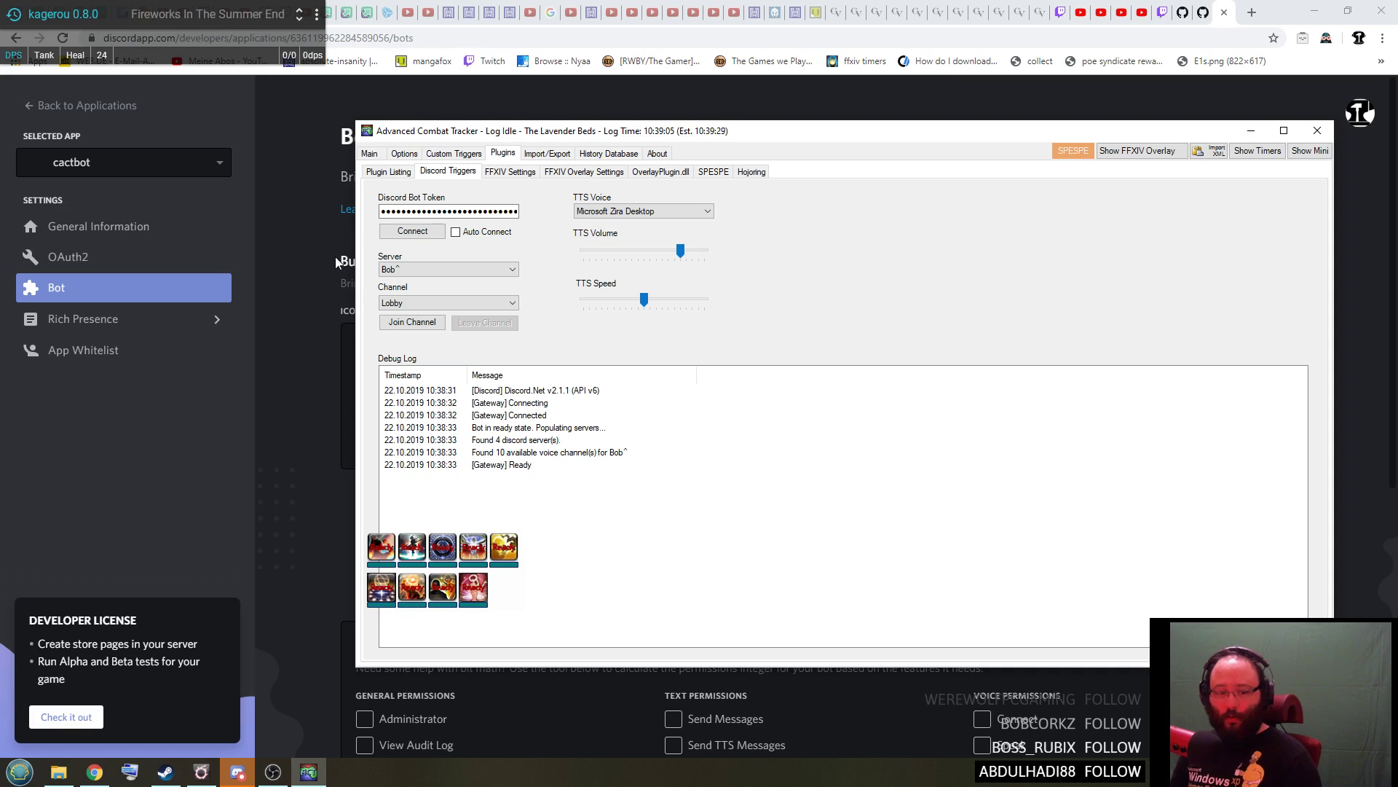
- Go to OverlayPlugin\cactbot\ui\raidboss inside the Advanced Combat Tracker folder in File Explorer
left_click(54, 777)
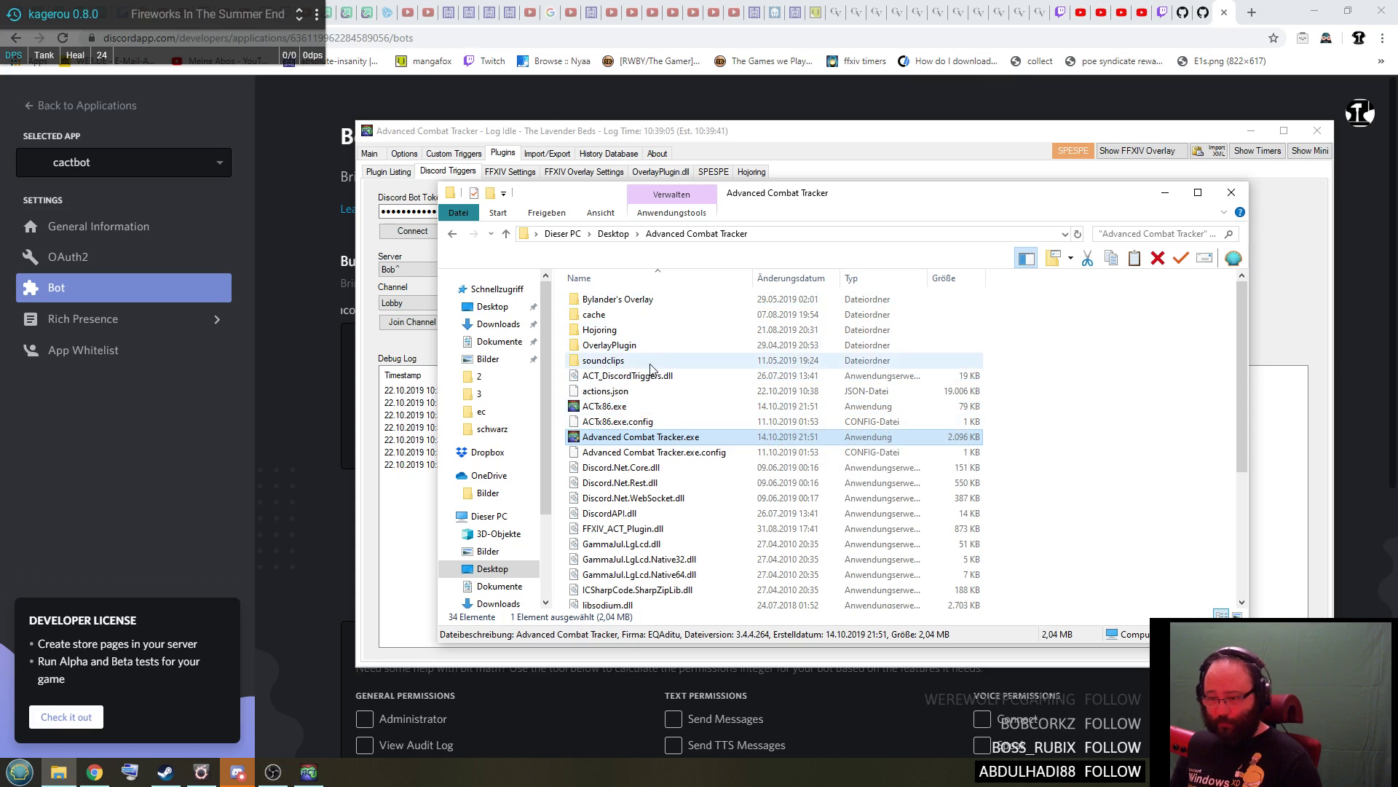
left_click_drag(761, 201, 728, 225)
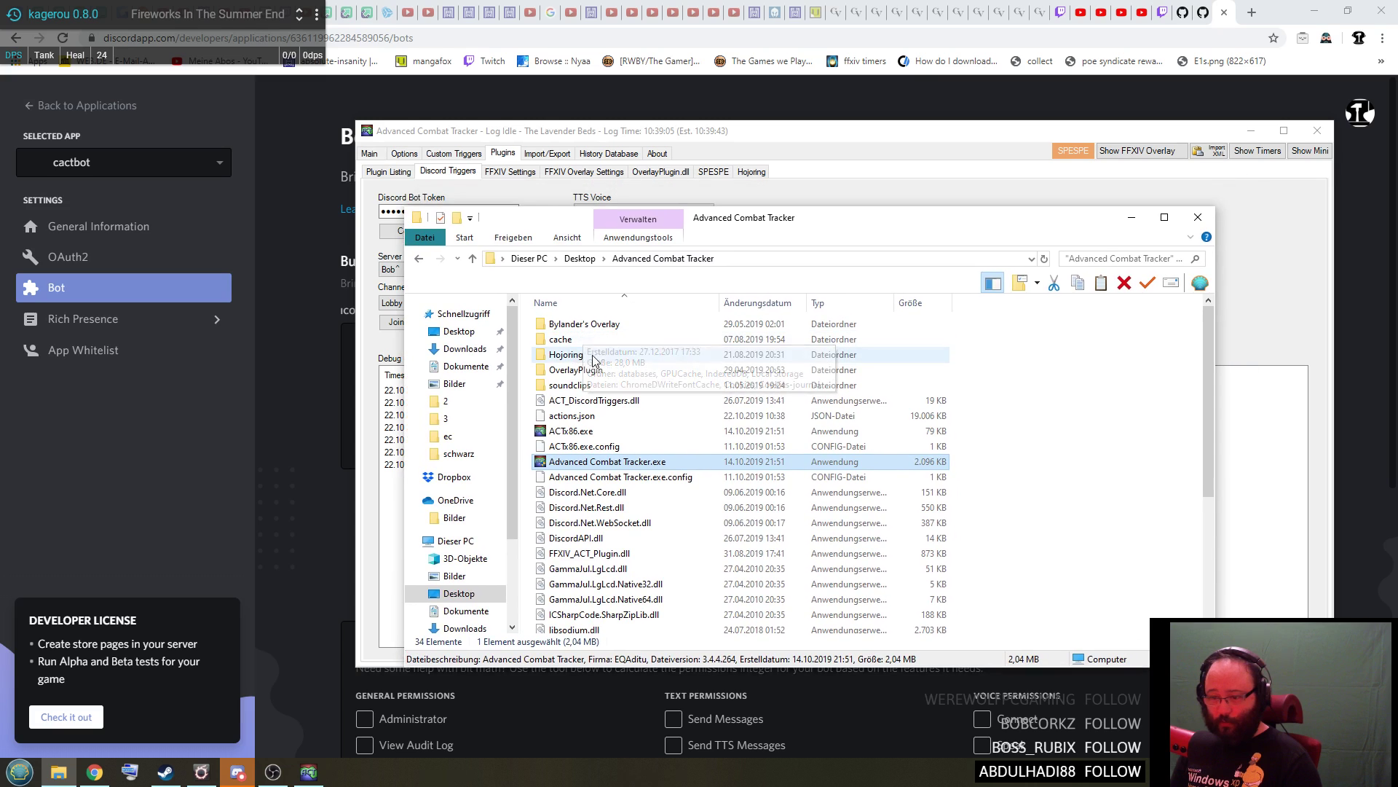
double_click(611, 373)
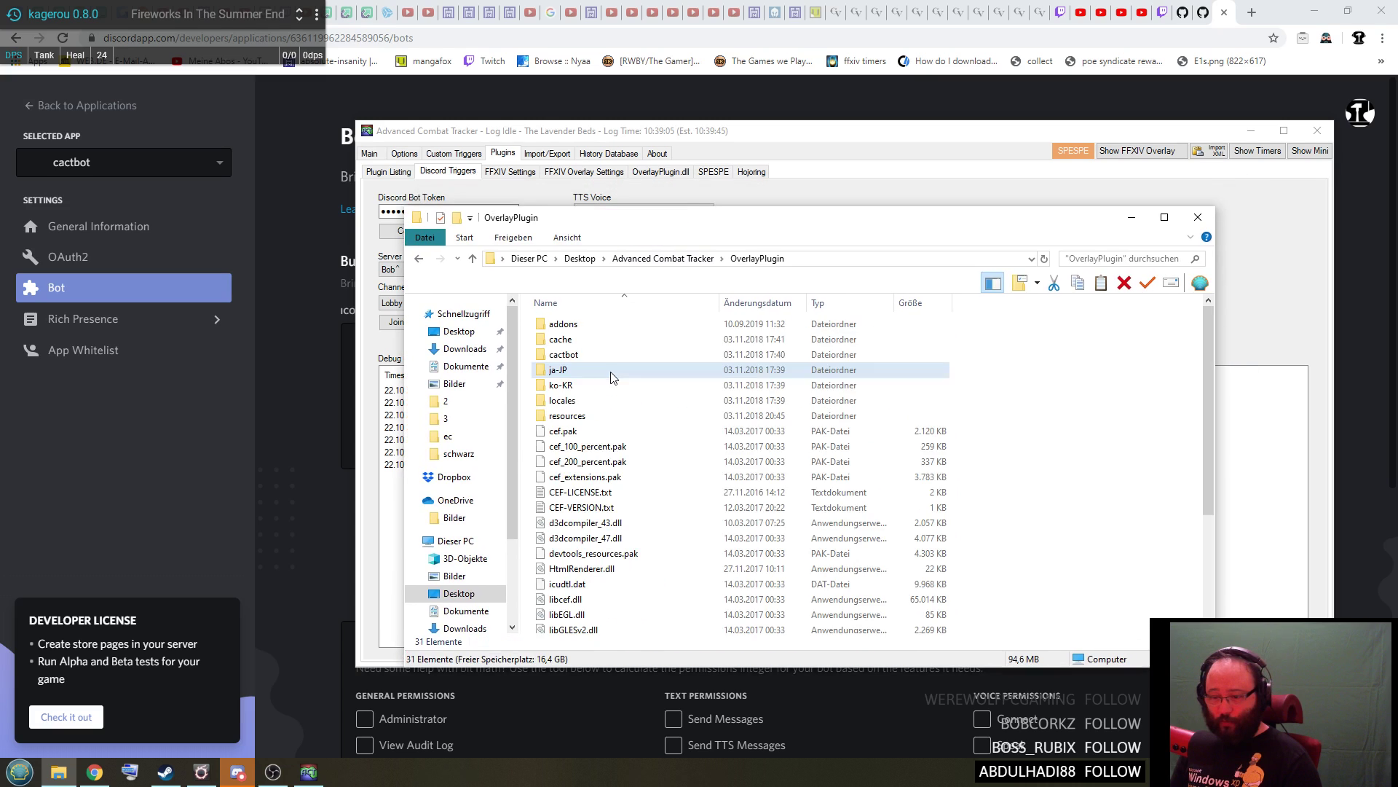
left_click(596, 354)
double_click(591, 354)
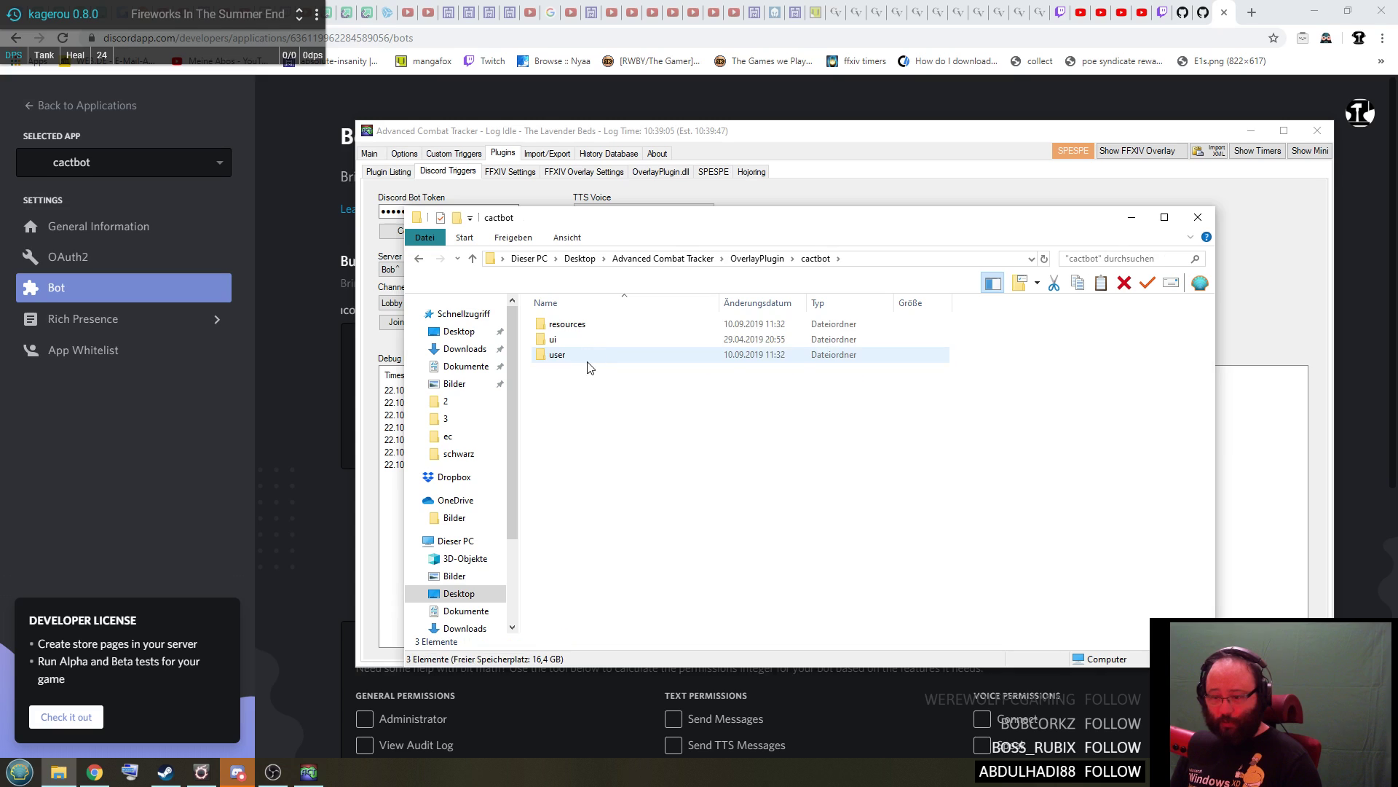
double_click(579, 339)
double_click(573, 414)
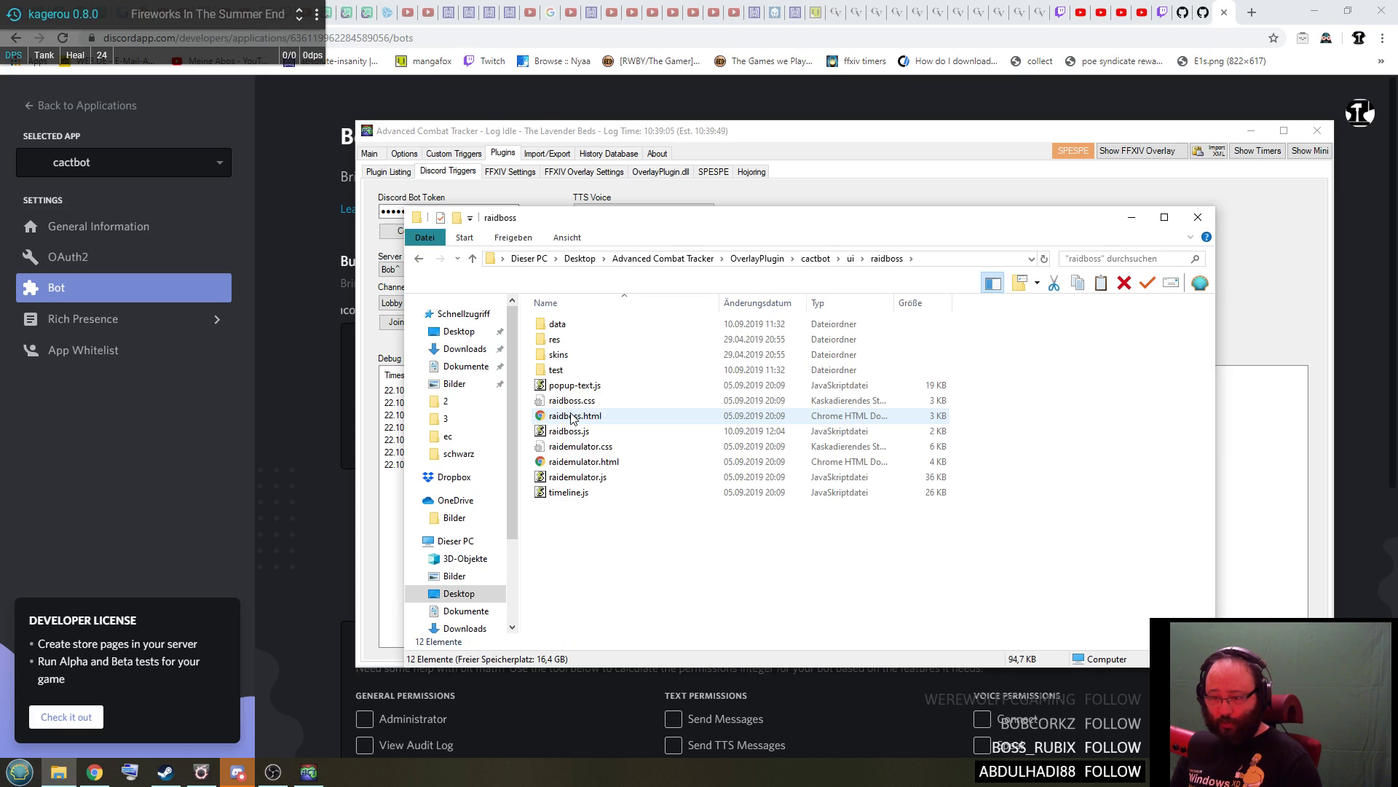
- Open raidboss.js from the raidboss folder in Notepad++
left_click(580, 433)
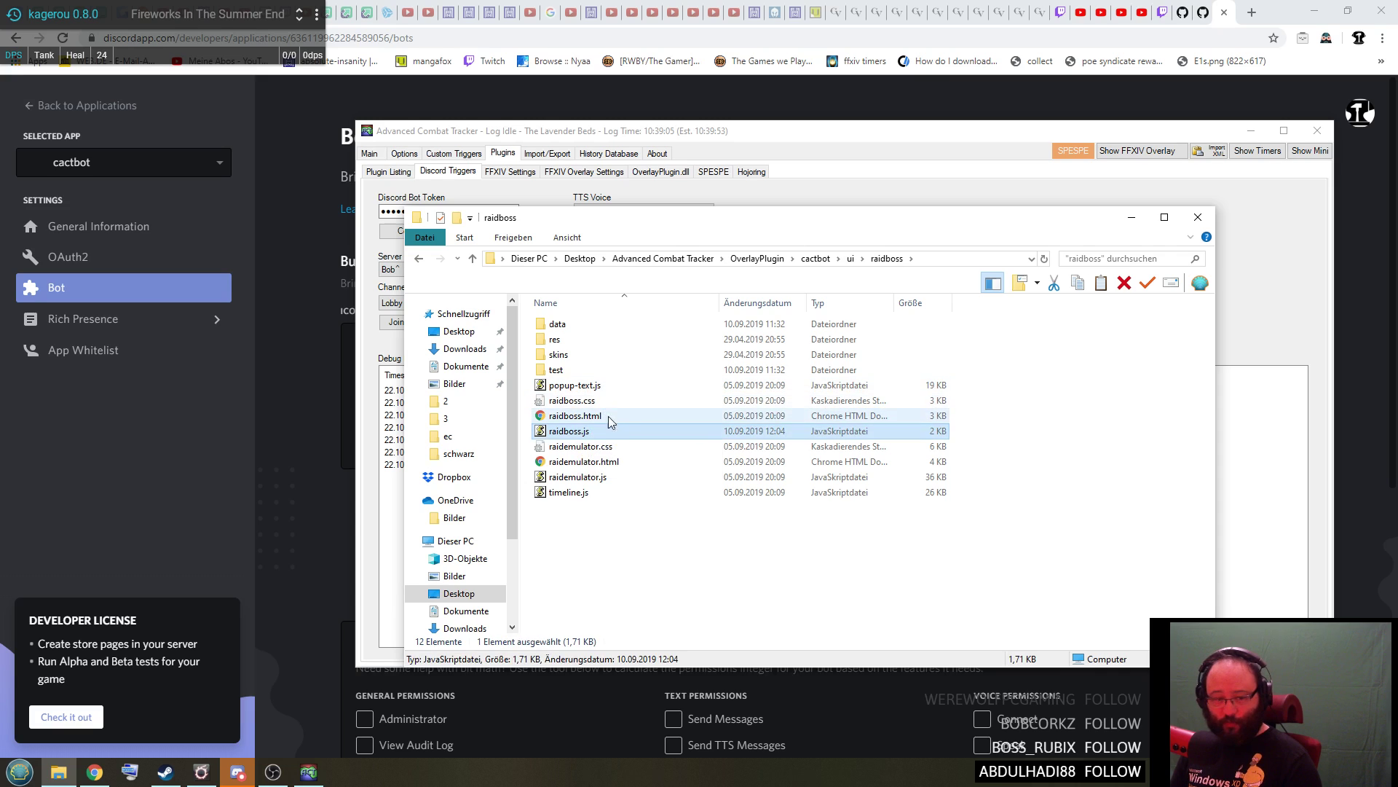
right_click(614, 431)
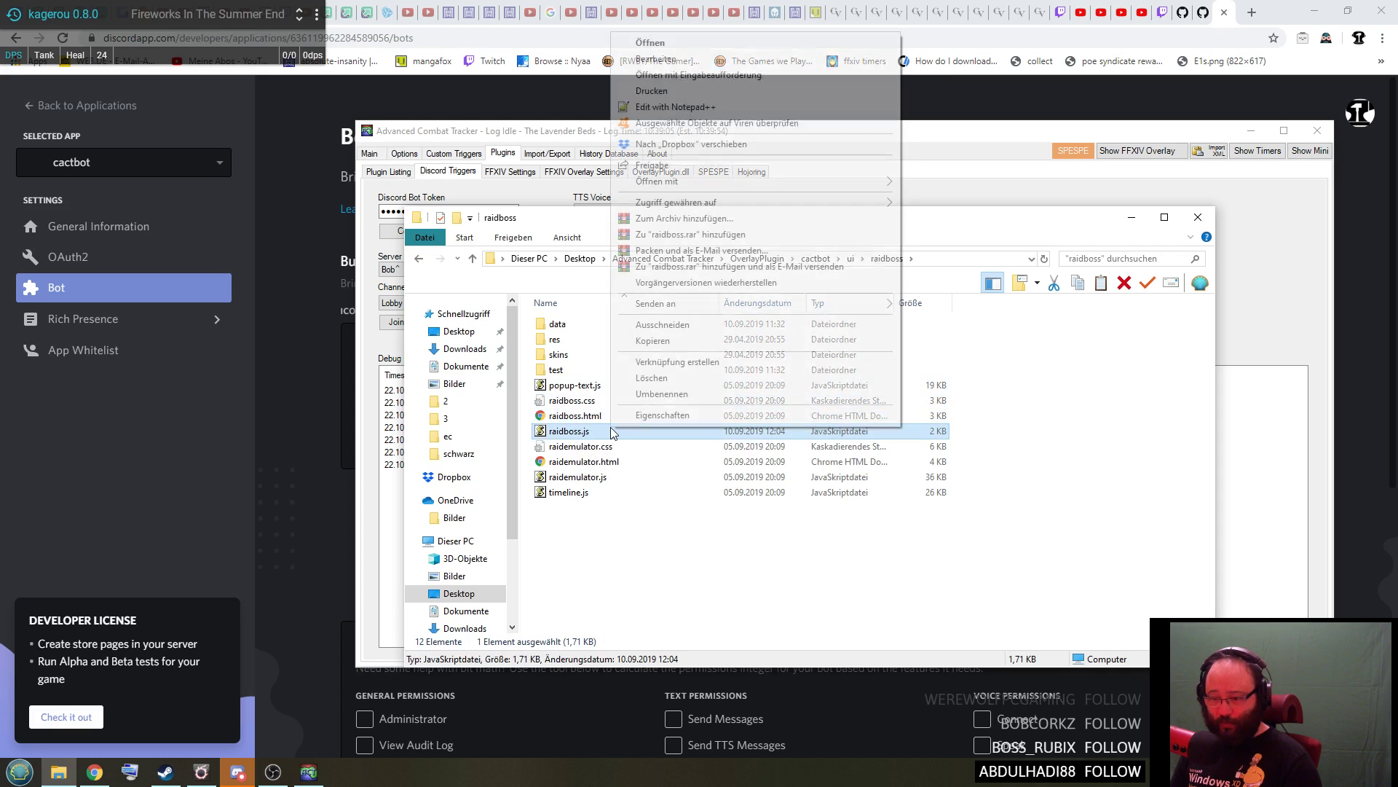
left_click(703, 107)
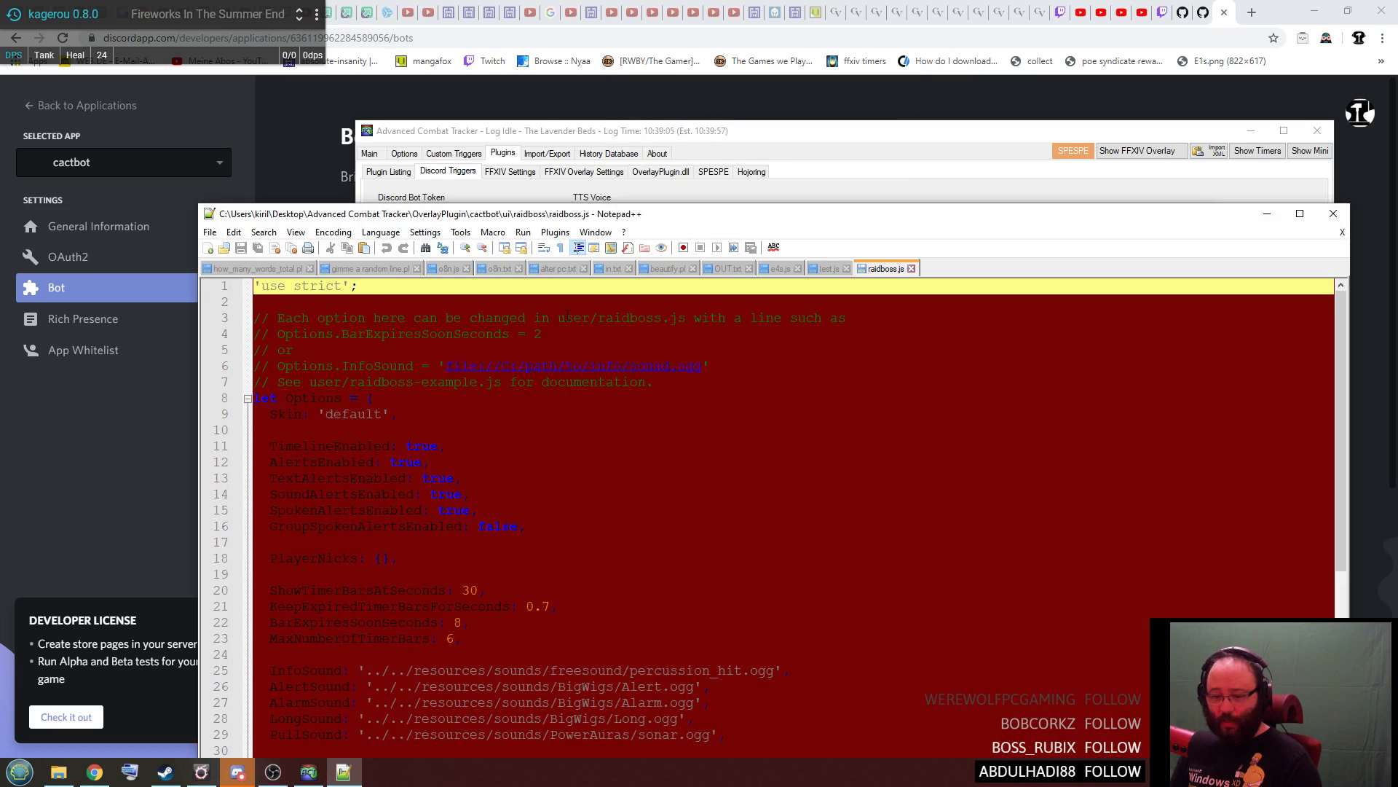
- Examine the SpokenAlertsEnabled and GroupSpokenAlertsEnabled options in raidboss.js, and close the editor and the folder window
left_click(548, 431)
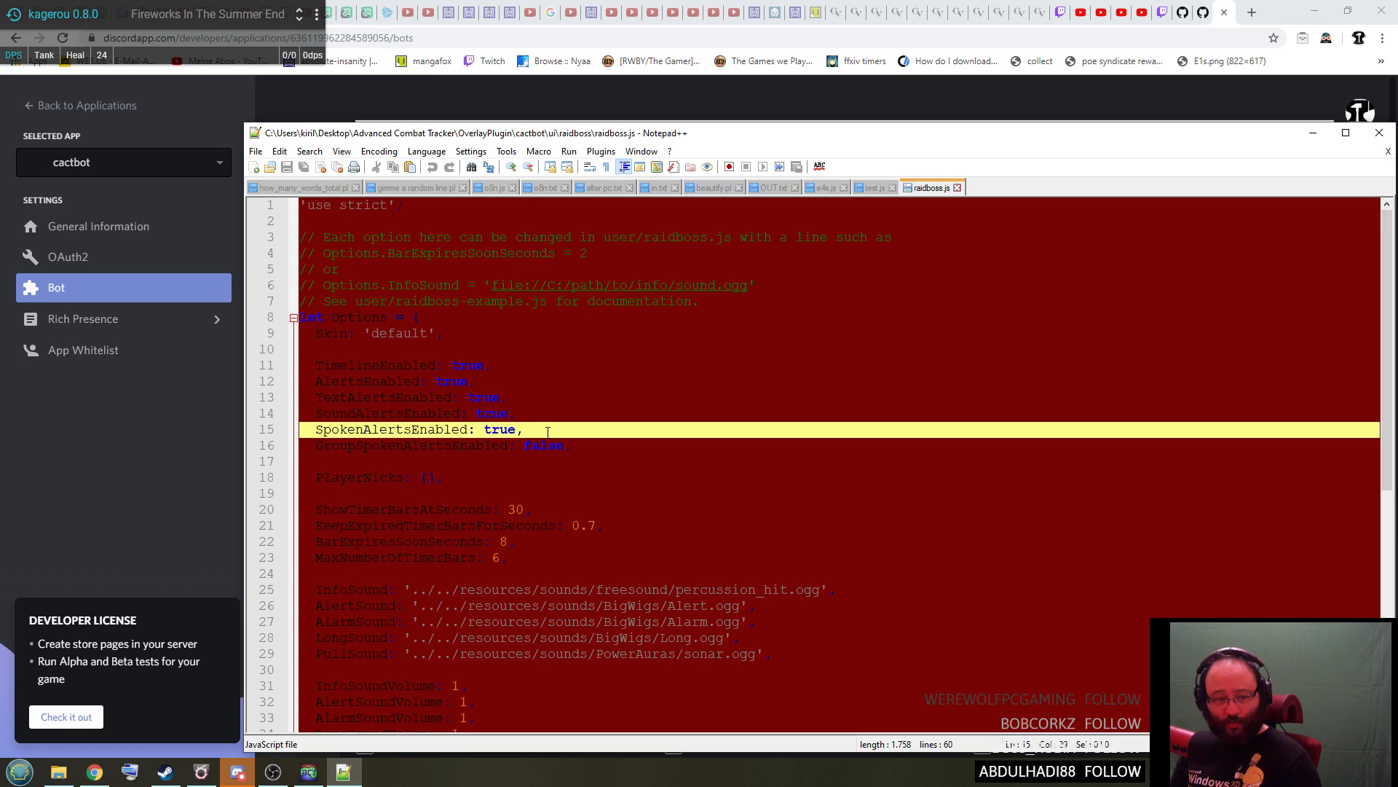
double_click(502, 431)
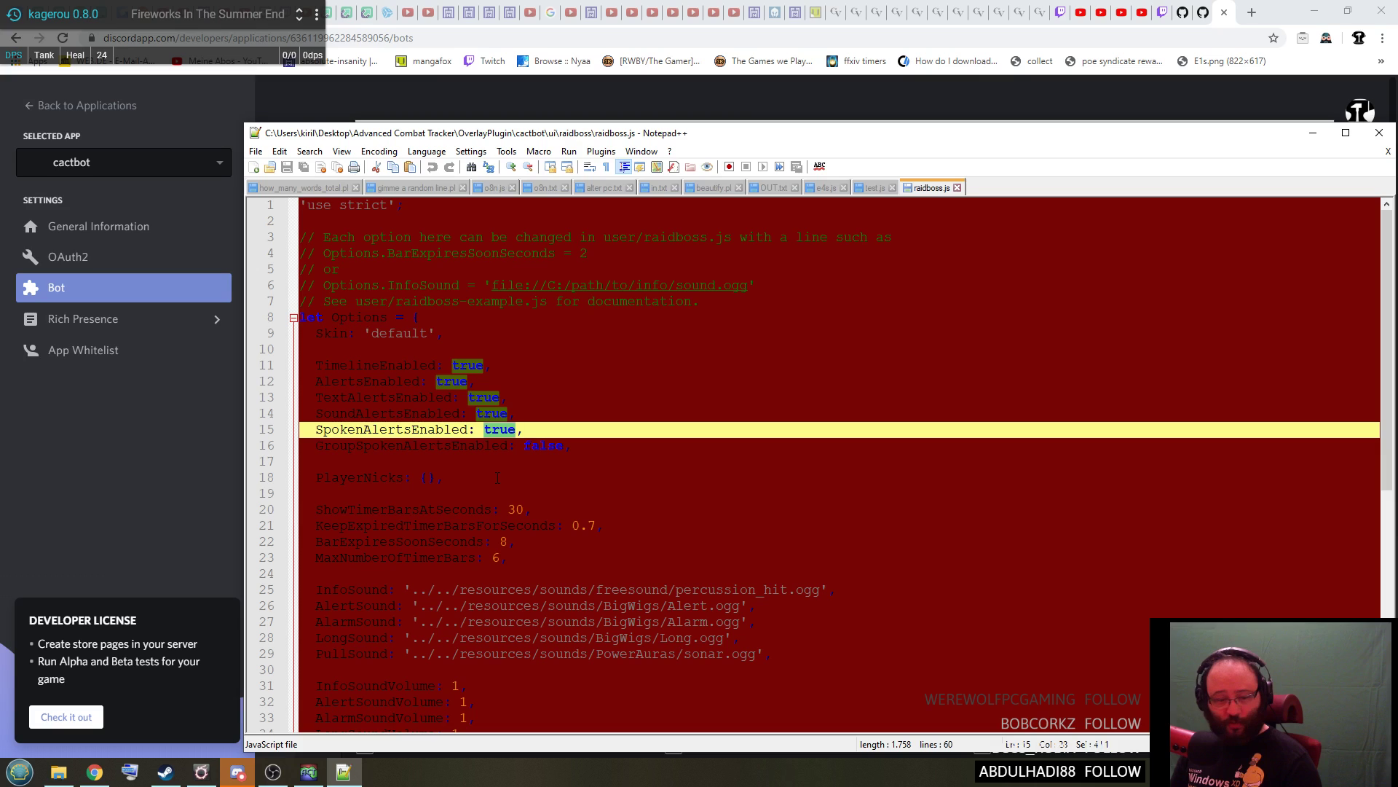
double_click(556, 445)
double_click(492, 432)
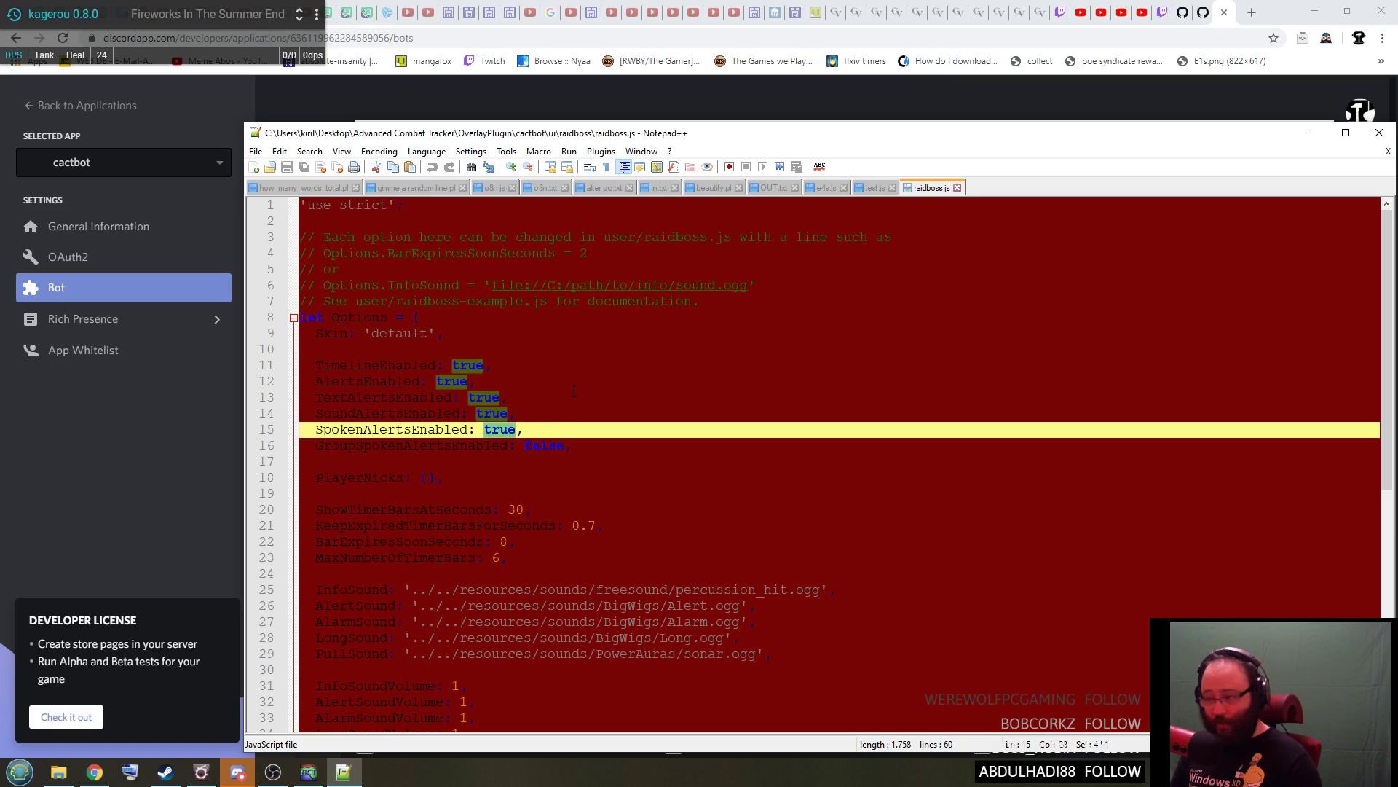
left_click(1378, 132)
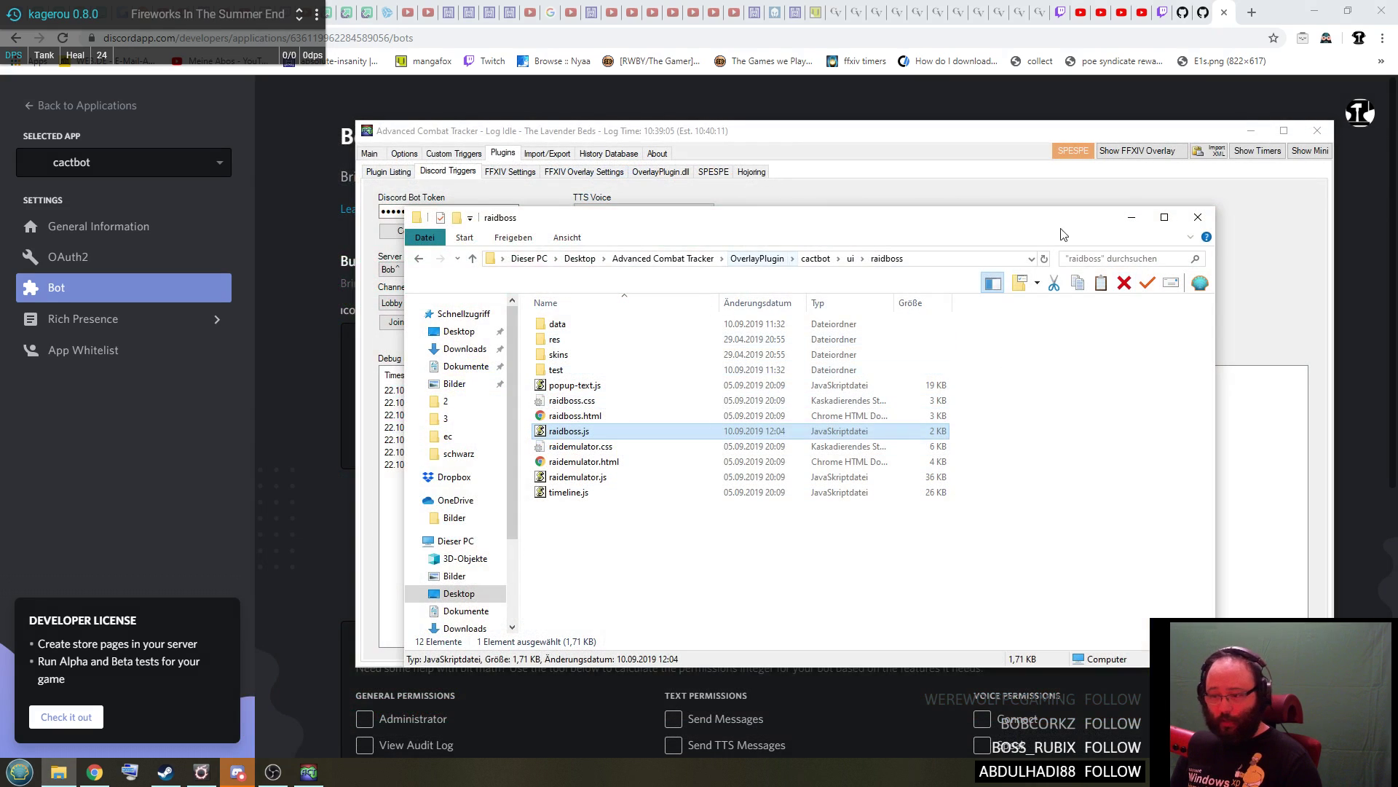
left_click(1198, 217)
- Select Microsoft Zira Desktop as the TTS voice
left_click(707, 212)
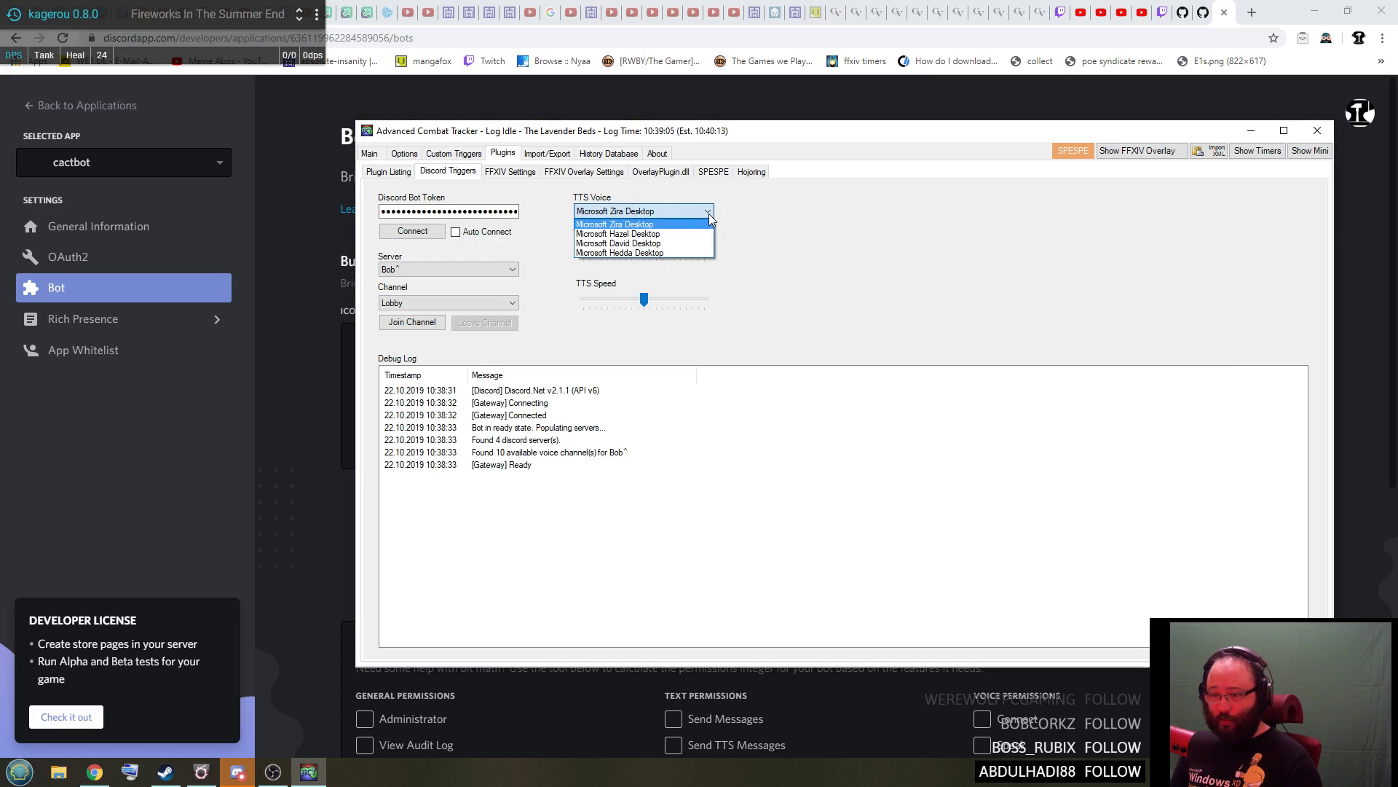
left_click(701, 224)
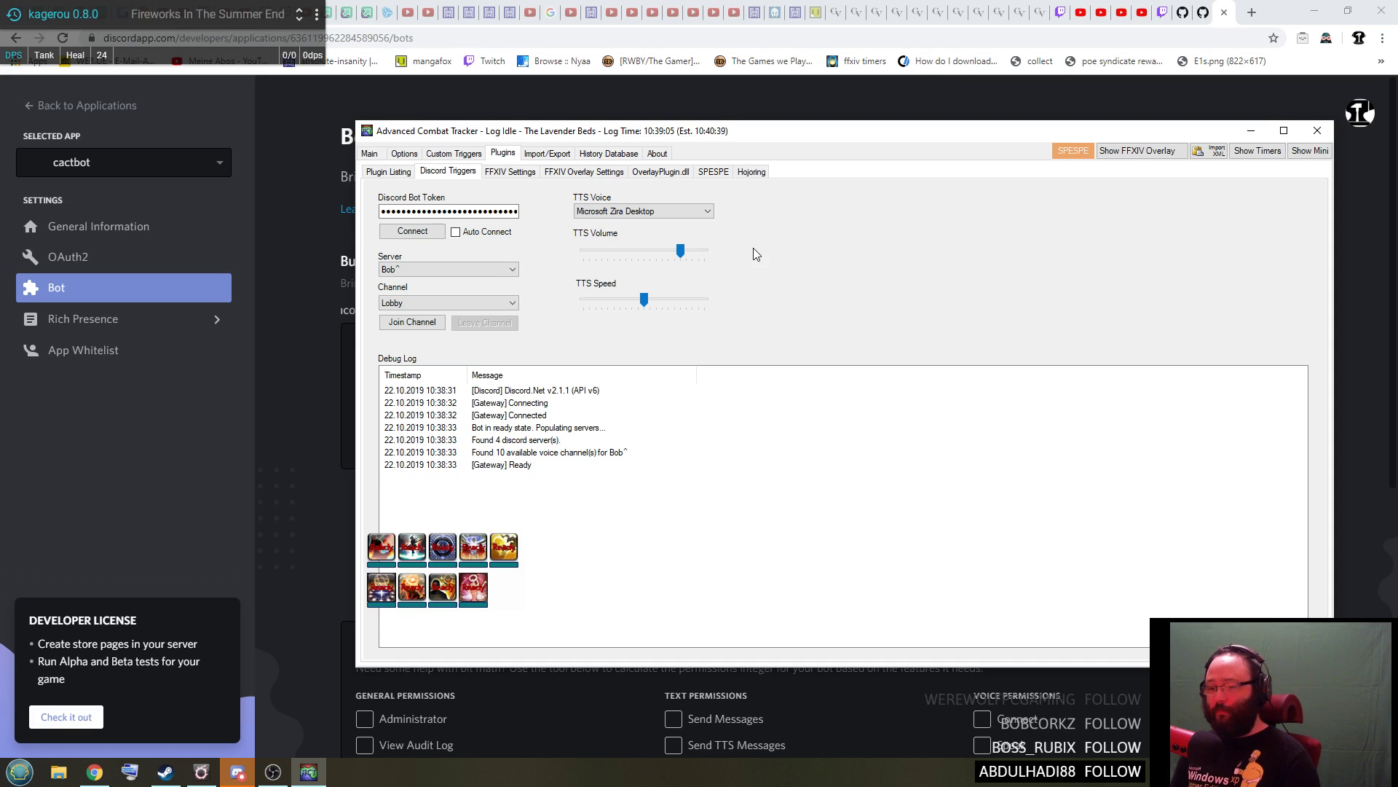
left_click_drag(855, 132, 810, 169)
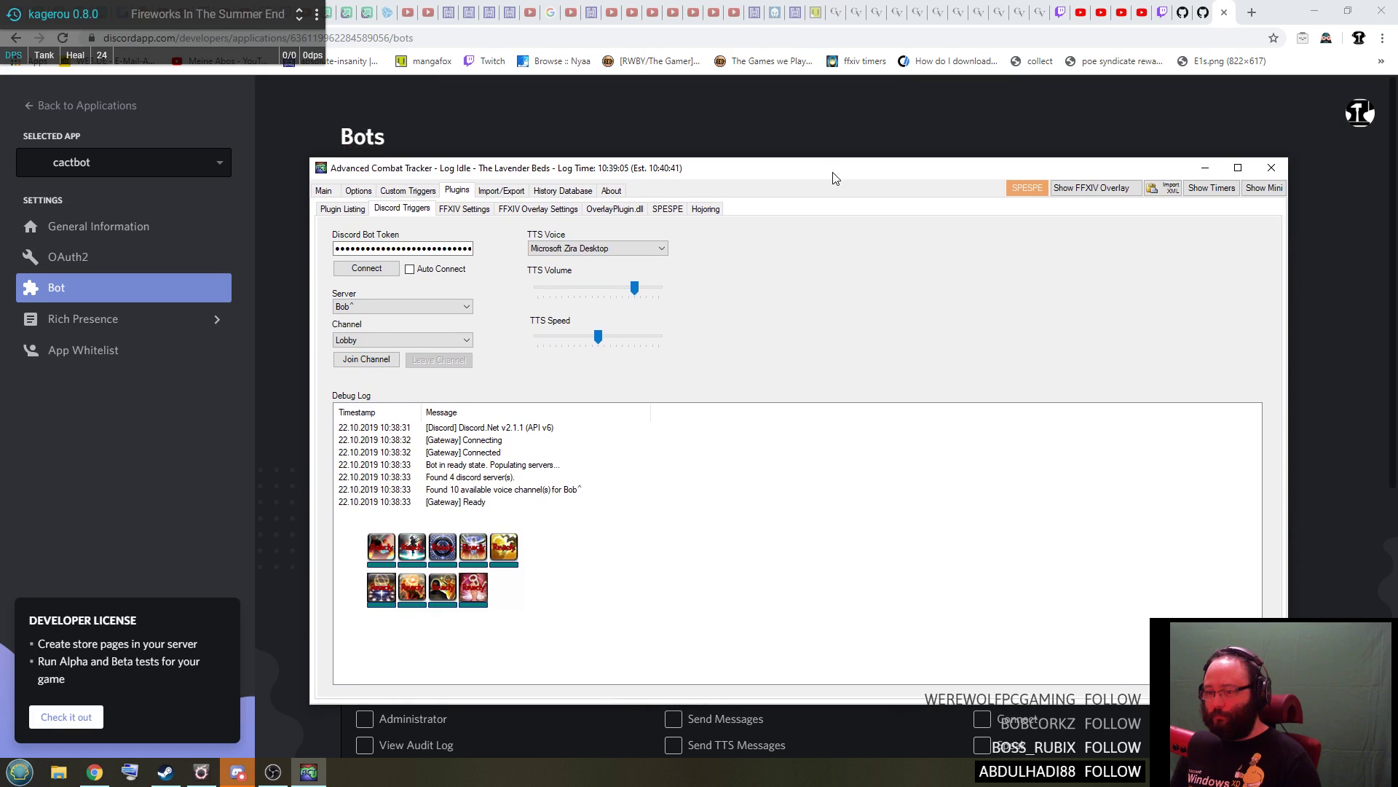
mouse_move(251, 776)
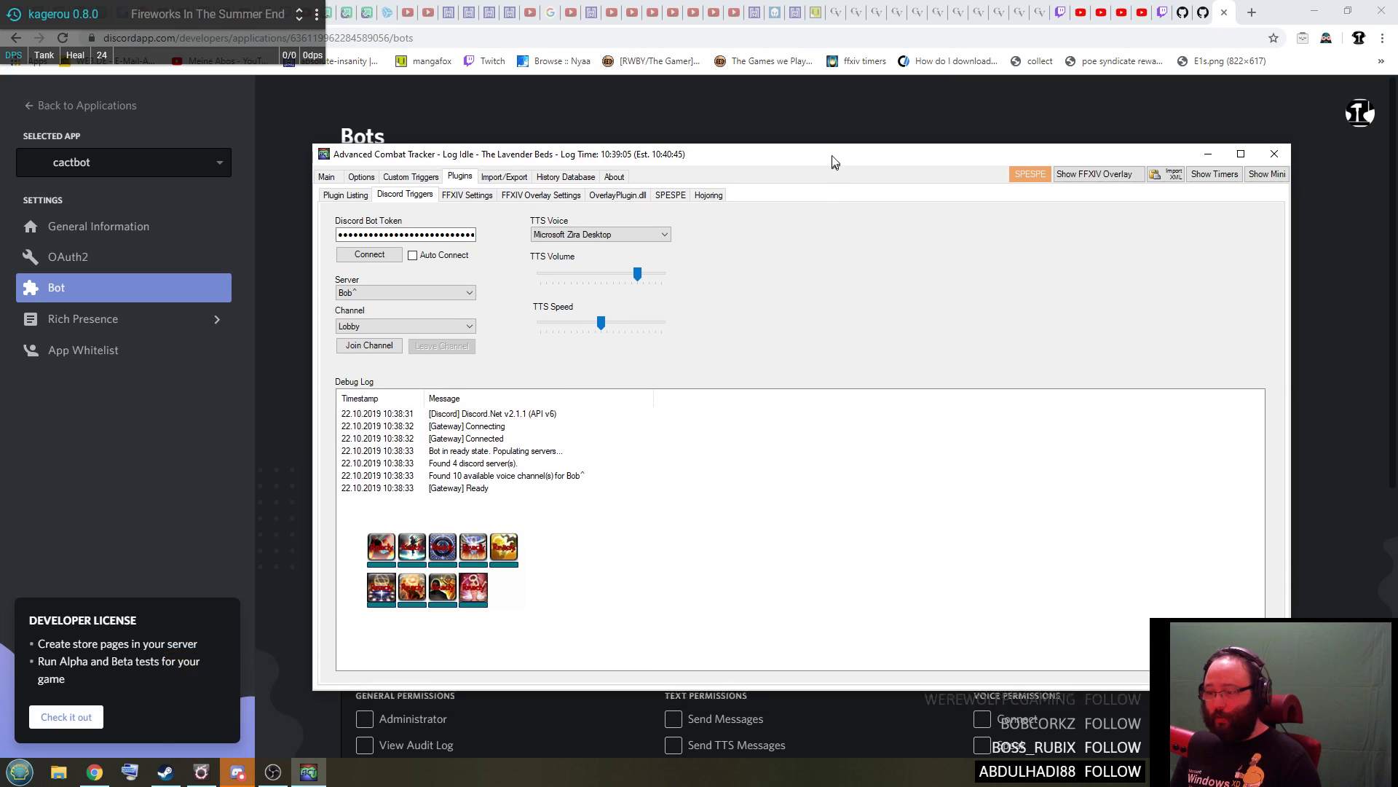
left_click_drag(828, 170, 832, 136)
left_click(346, 175)
left_click(394, 175)
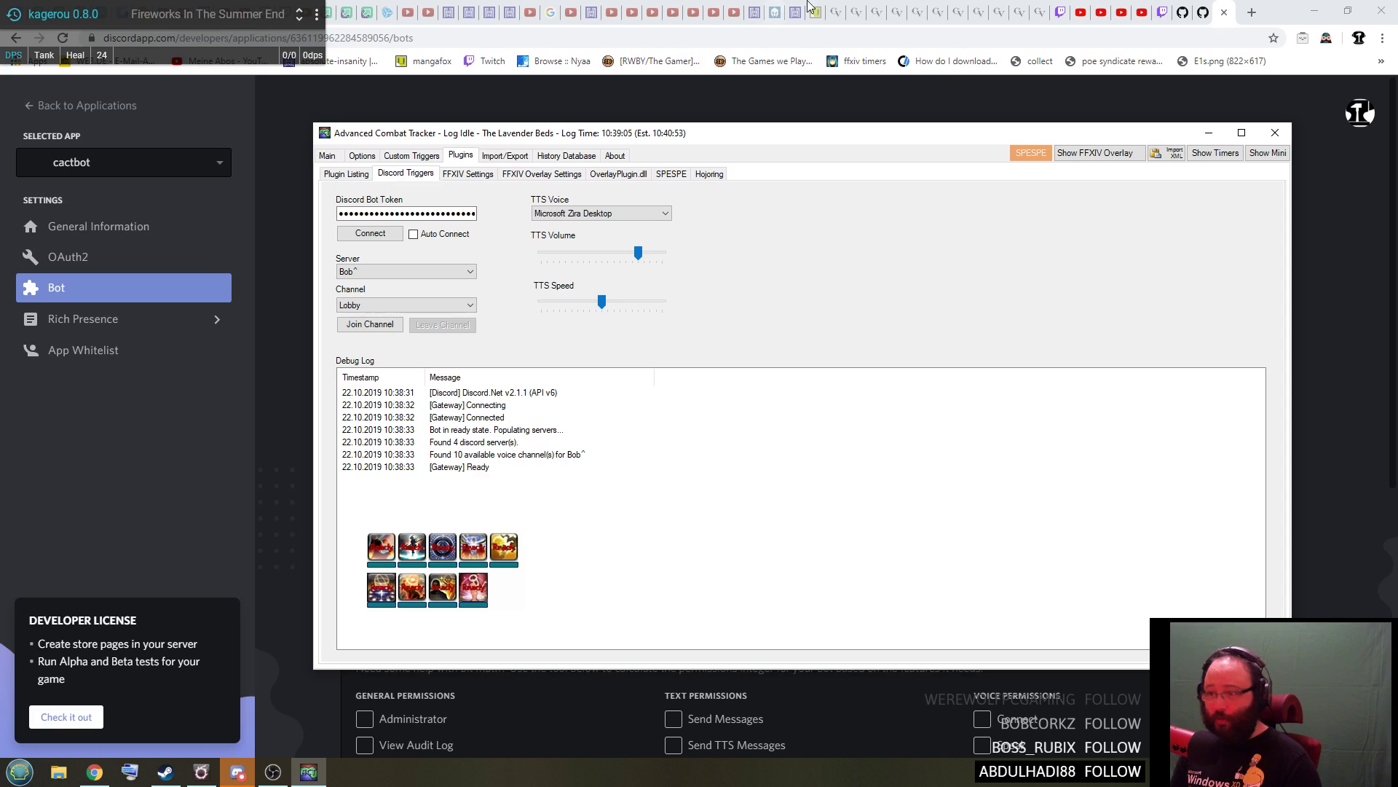
- Close the Discord bot settings page in the browser and switch back to Advanced Combat Tracker
key("alt+Tab")
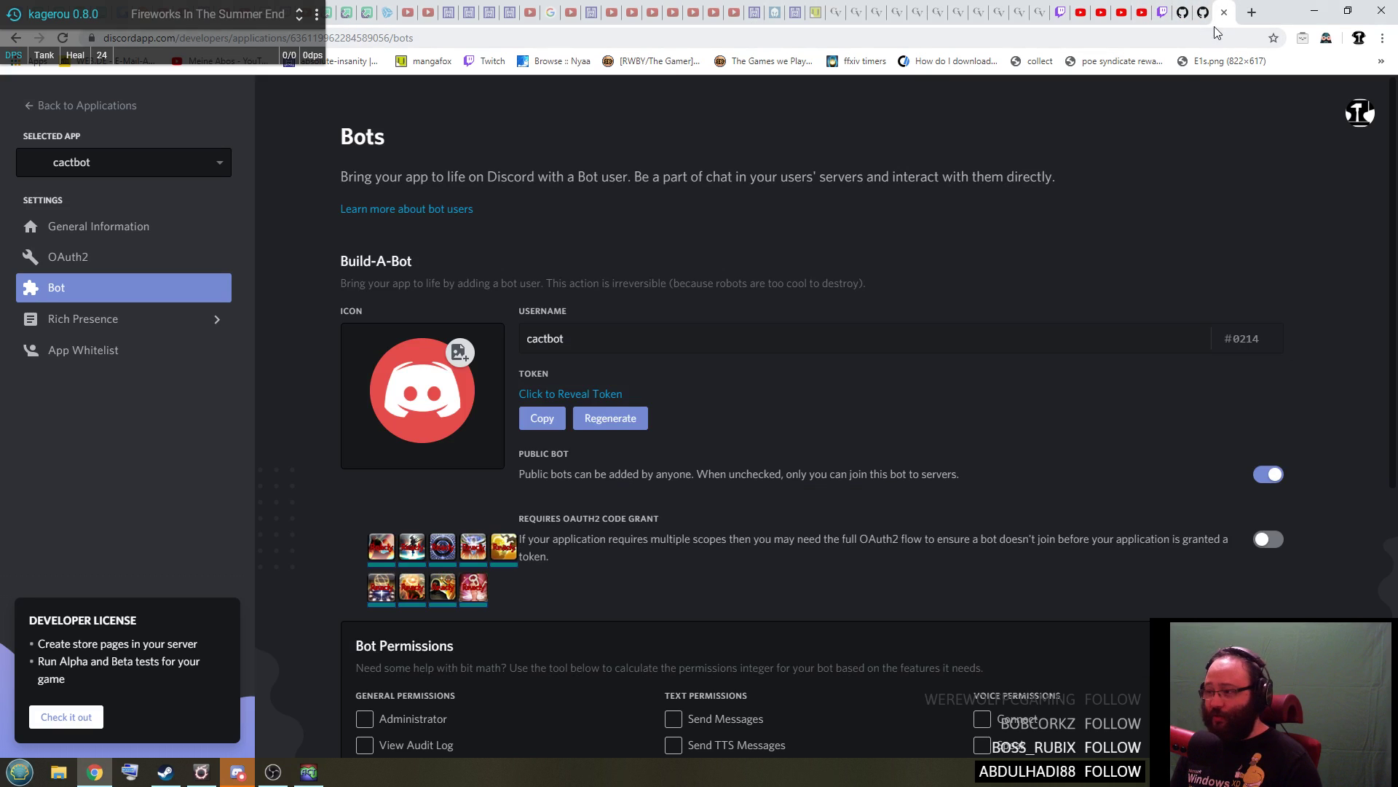
left_click(1224, 13)
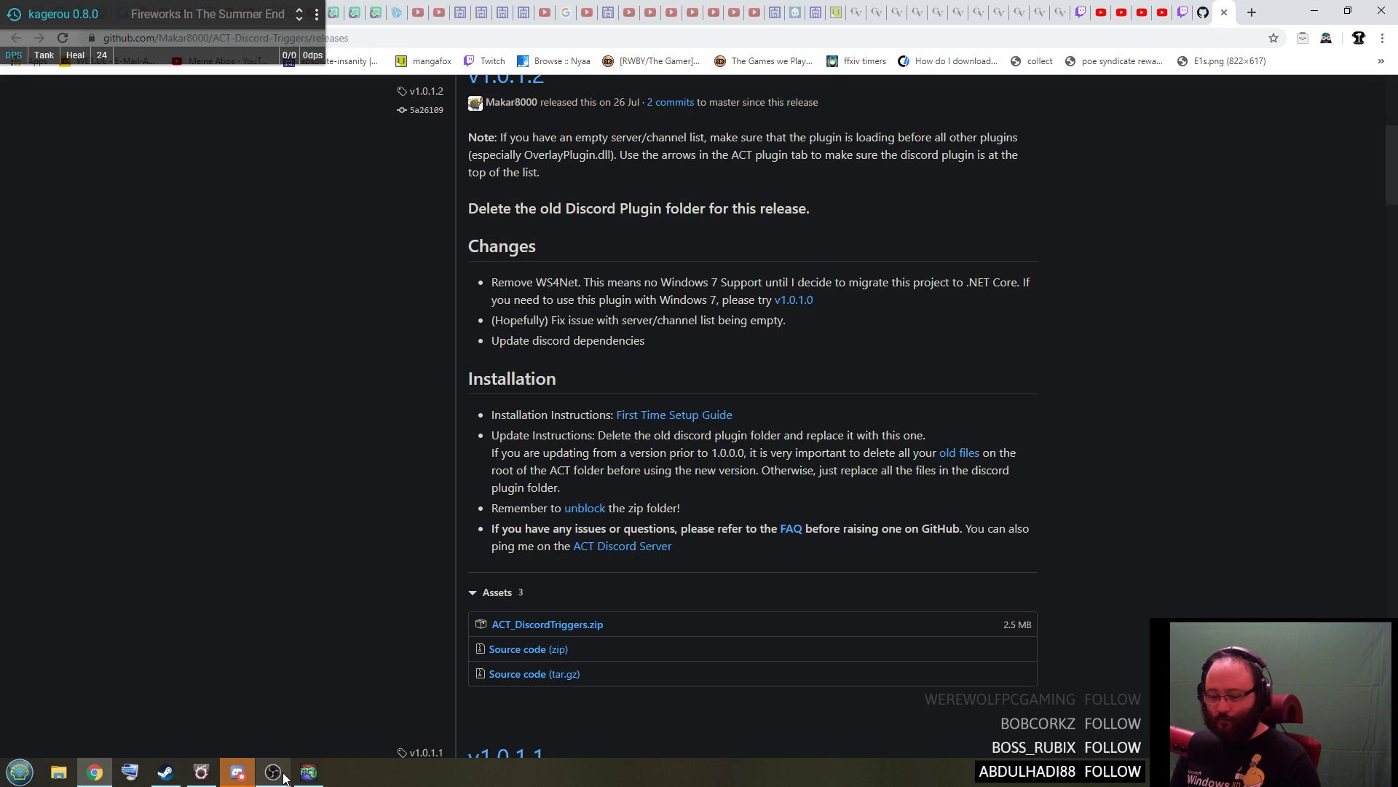
left_click(309, 772)
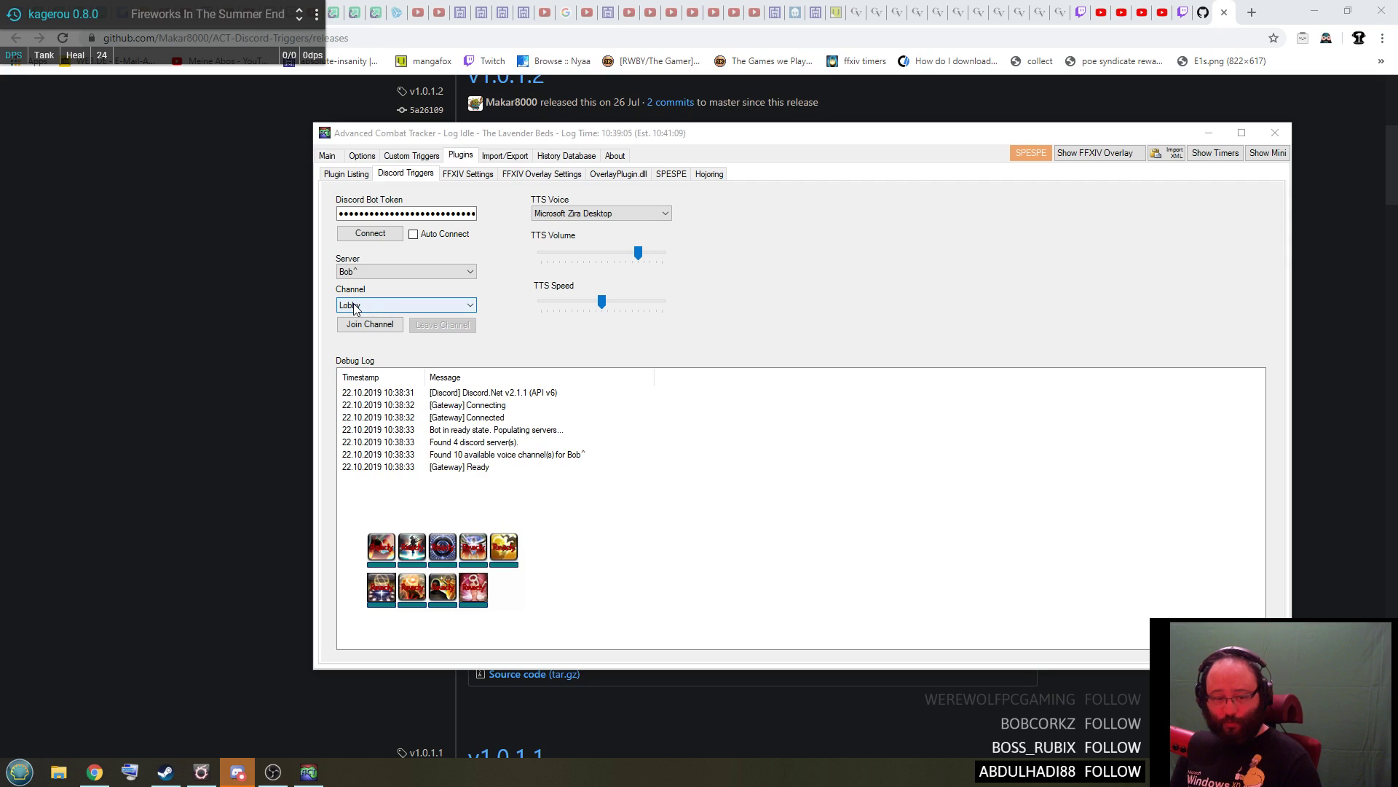
- Review the plugin's connection controls and its available Discord servers and voice channels, keeping the current selections
left_click(383, 269)
left_click(383, 269)
left_click(368, 239)
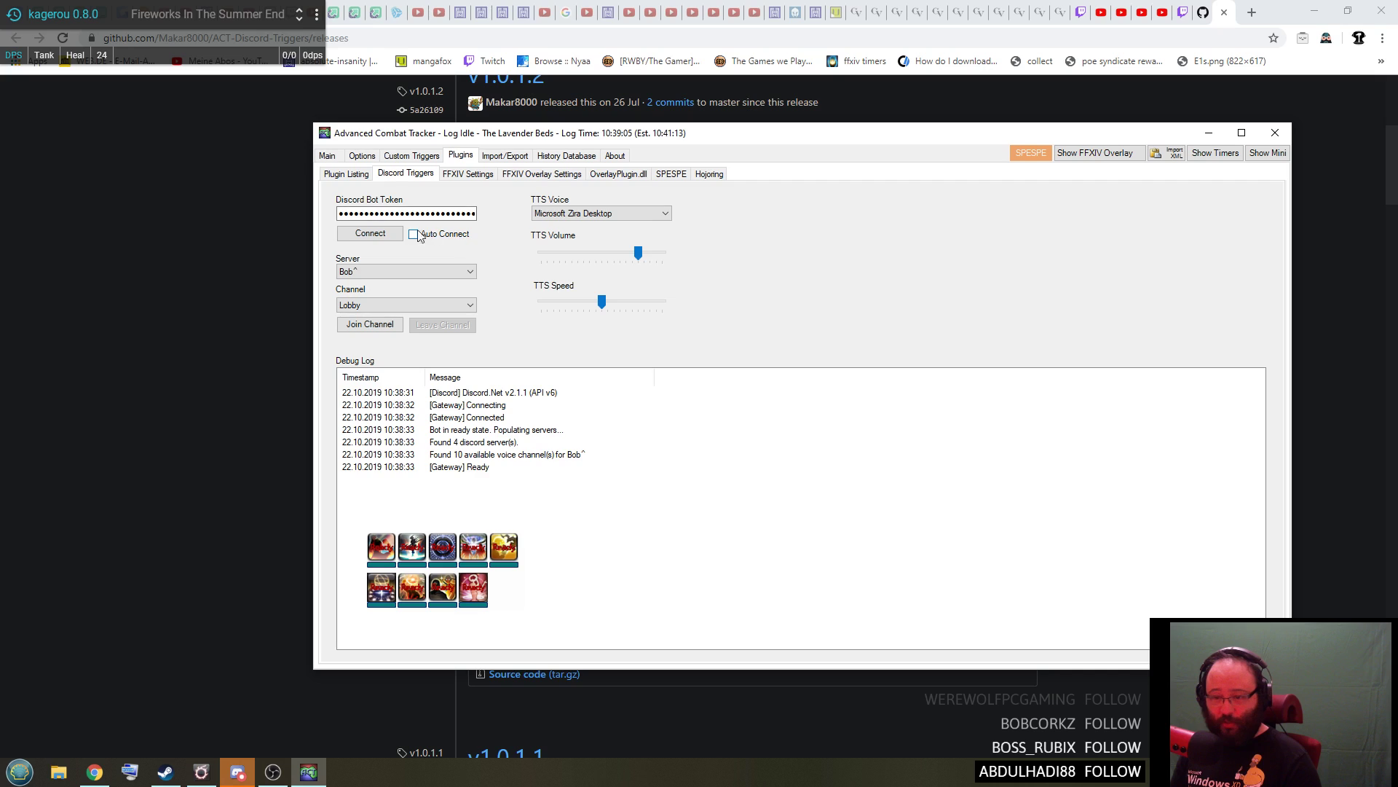
left_click(378, 271)
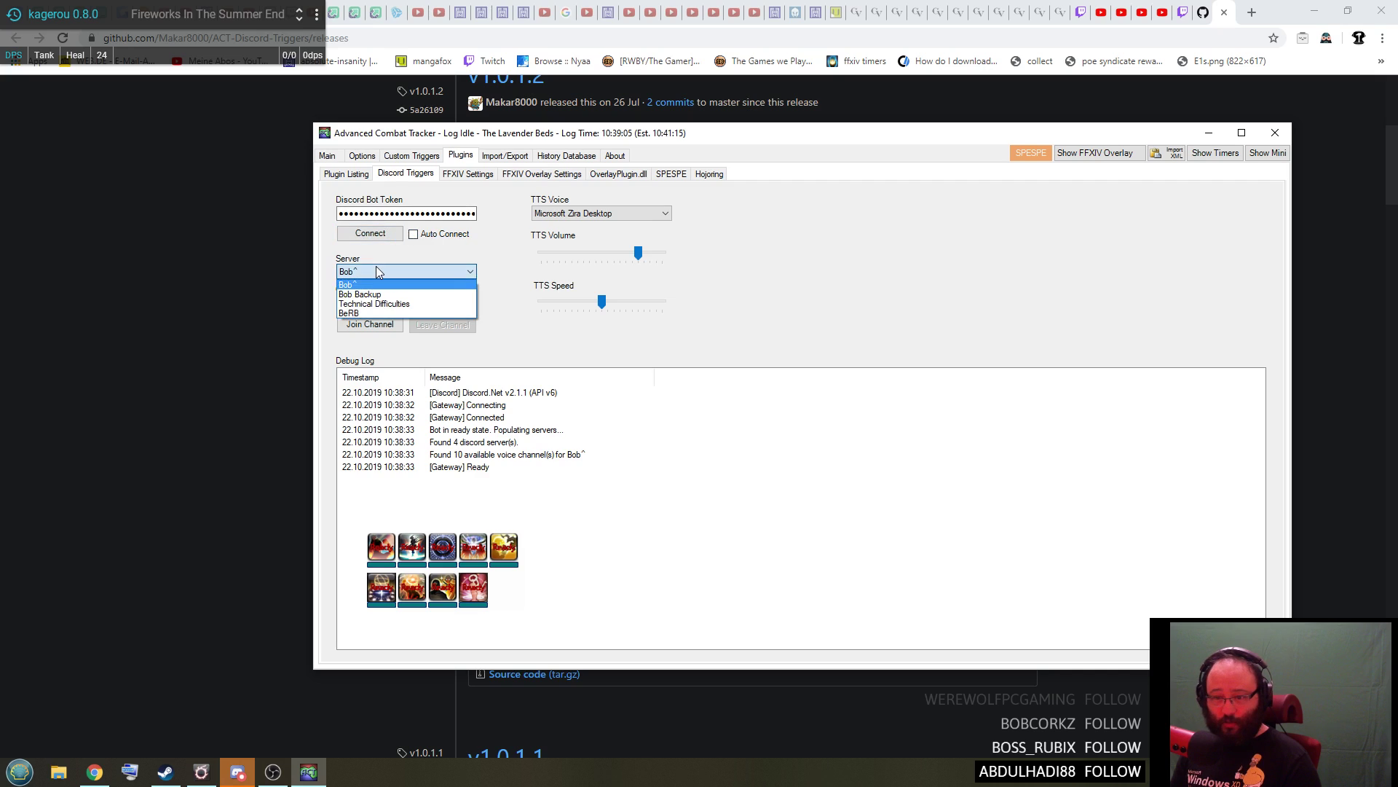
left_click(376, 271)
left_click(370, 305)
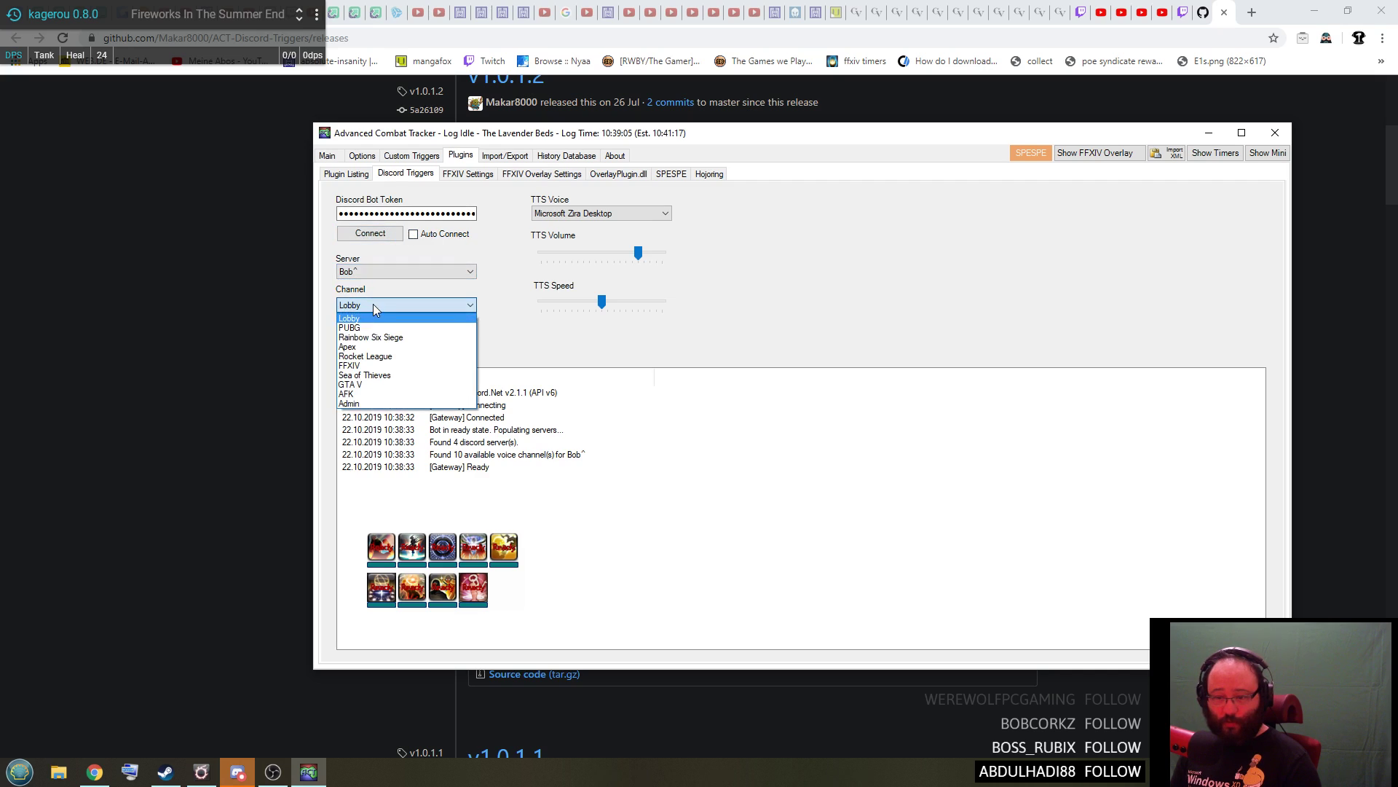
left_click(373, 306)
left_click(370, 324)
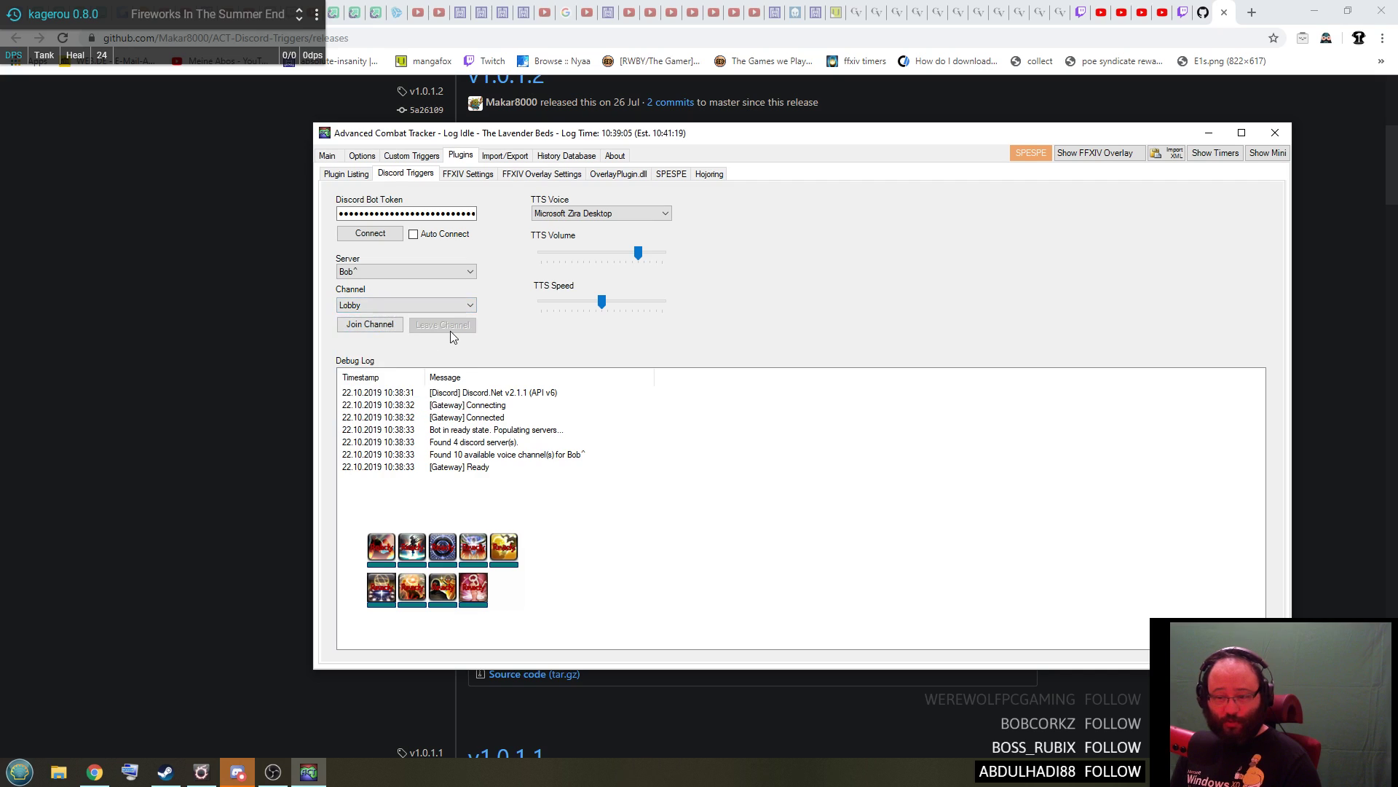